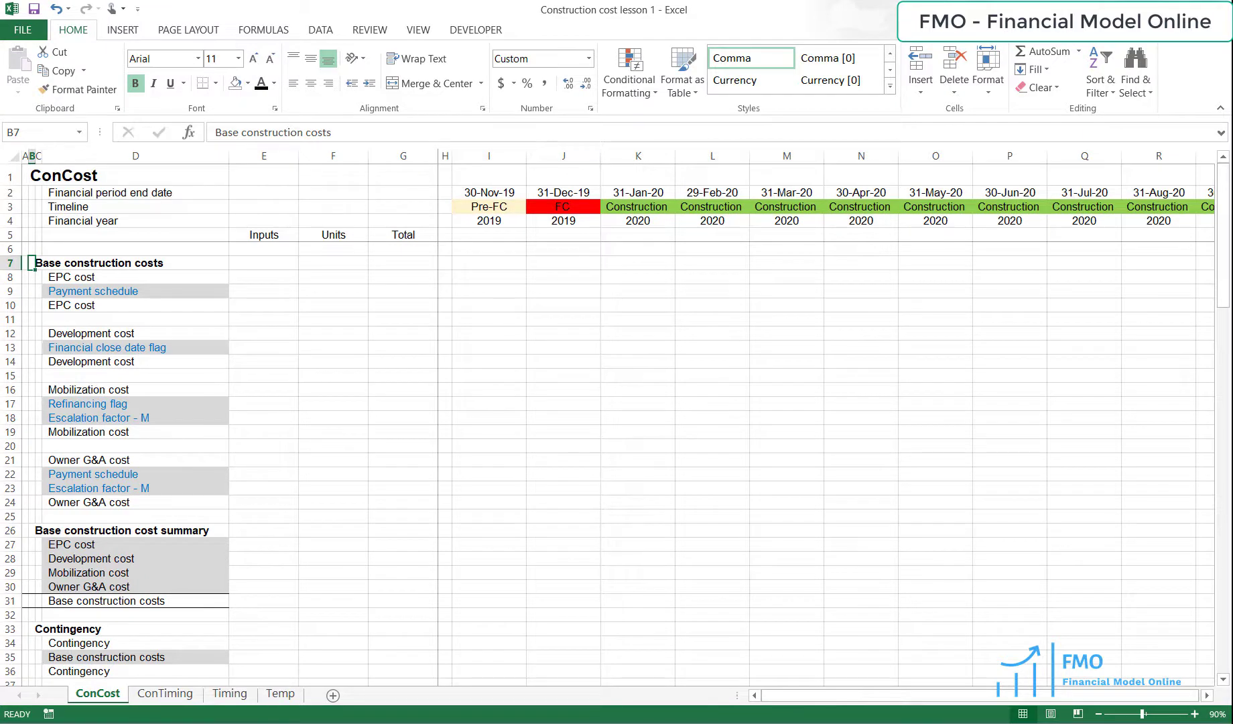
# Step: Enter an EPC cost input of 200,000 with units "$ 000s" in row 8 of the ConCost sheet
pyautogui.press('Down')
pyautogui.press('Right')
pyautogui.press('Right')
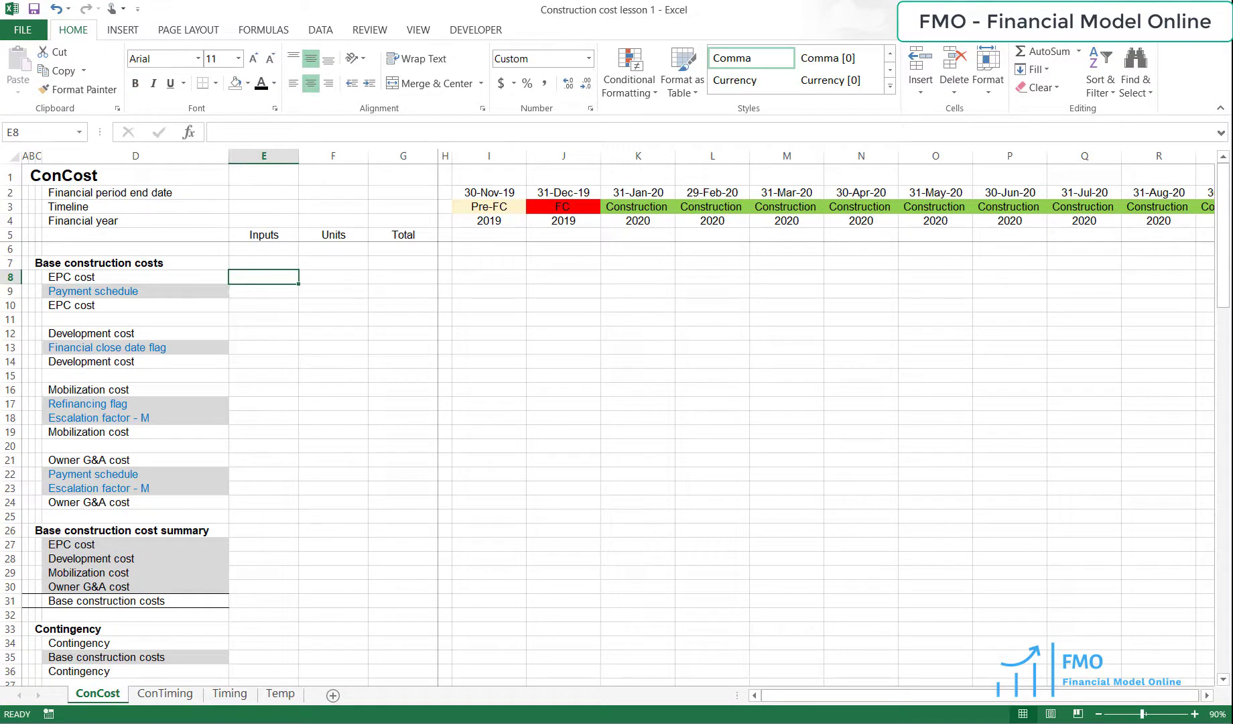
pyautogui.write('200')
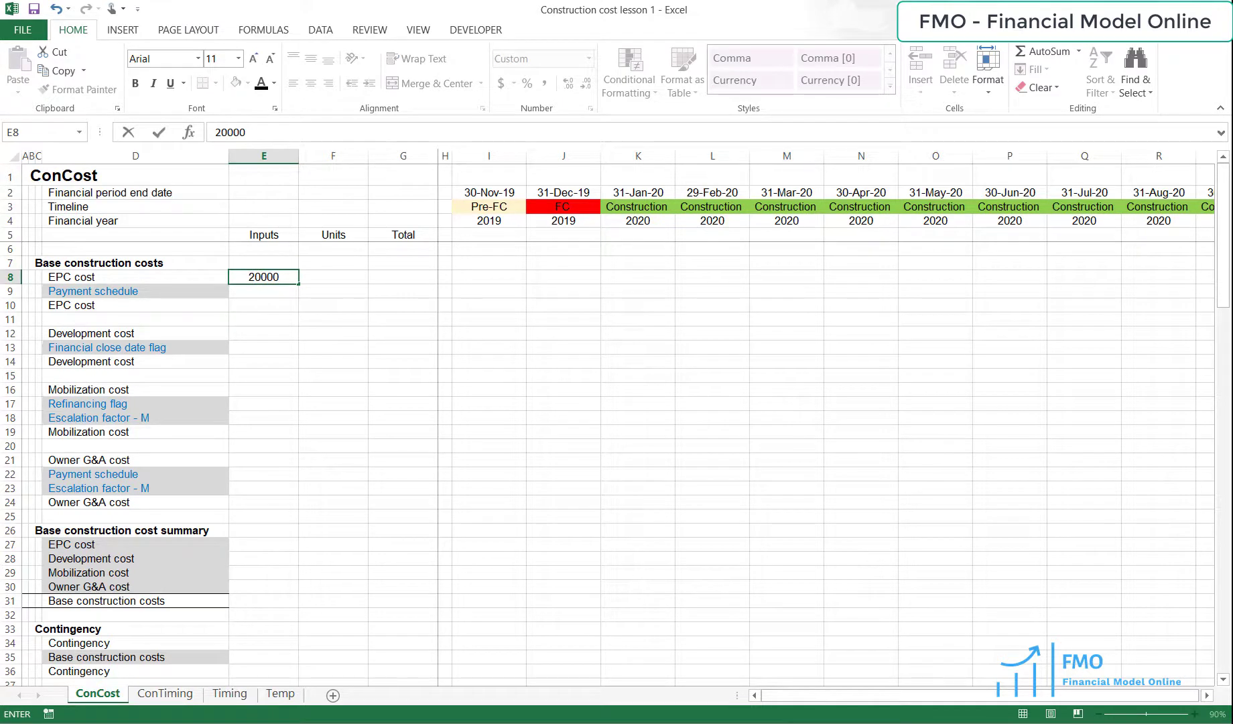
pyautogui.write(',000')
pyautogui.press('Tab')
pyautogui.write('$ 000s')
pyautogui.press('Return')
# Step: Highlight the EPC cost input row, from its label through its units (D8:F8), with a yellow fill
pyautogui.press('Up')
pyautogui.press('Left')
pyautogui.press('Left')
pyautogui.hotkey('shift', 'Right')
pyautogui.hotkey('shift', 'Right')
pyautogui.press('alt')
pyautogui.press('h')
pyautogui.press('h')
pyautogui.press('Up')
pyautogui.press('Up')
pyautogui.press('Left')
pyautogui.press('Return')
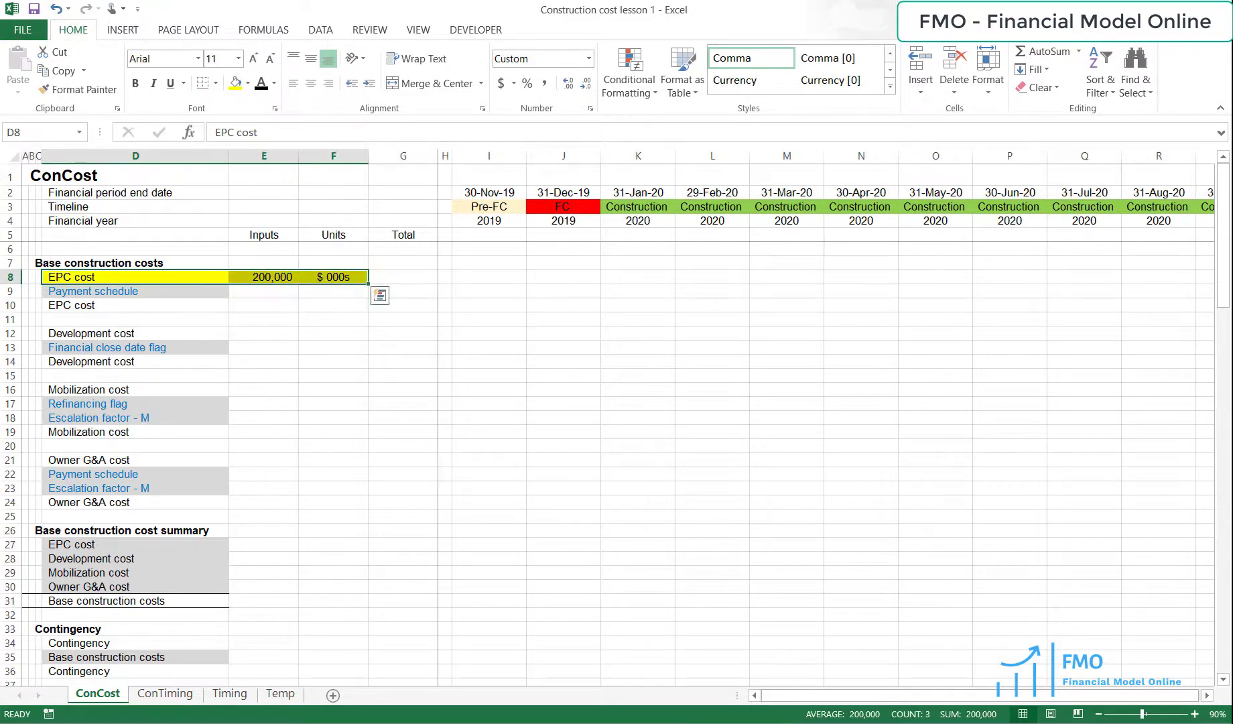
# Step: Go to the ConTiming sheet and enter "%" as the units of the Payment schedule line in row 49
pyautogui.press('Down')
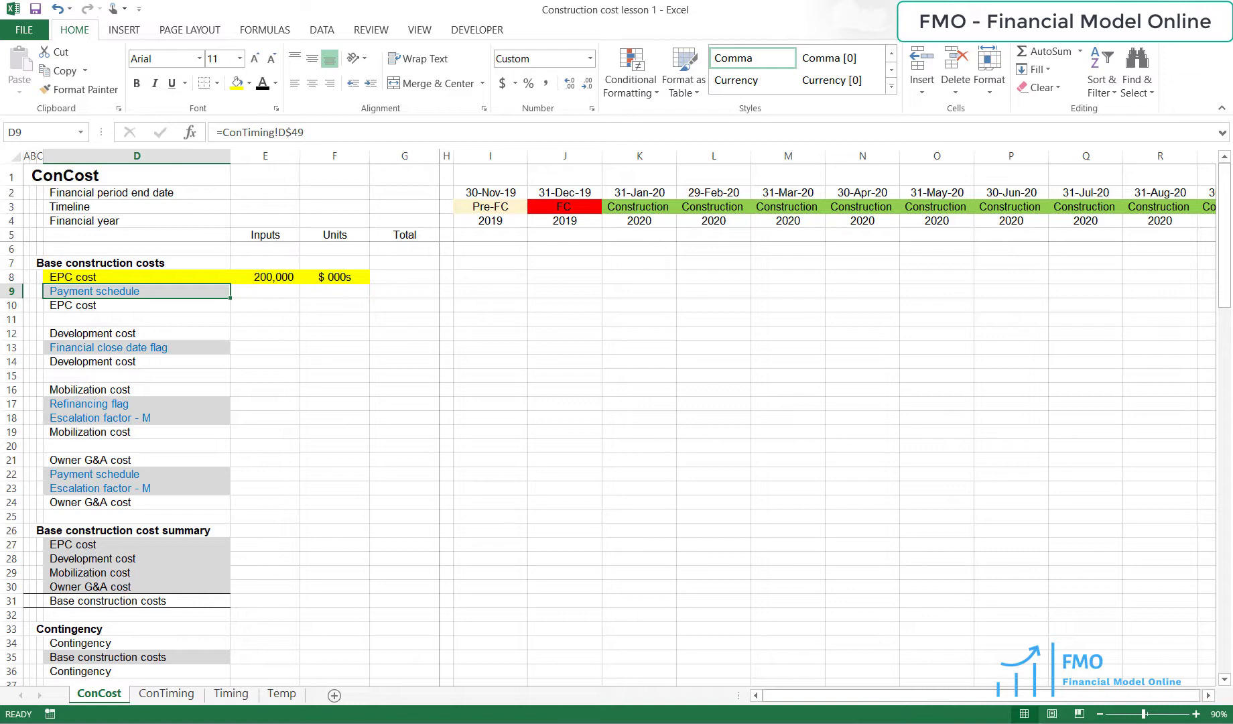
pyautogui.hotkey('ctrl', 'pagedown')
pyautogui.press('Down')
pyautogui.press('Down')
pyautogui.press('Down')
pyautogui.press('Down')
pyautogui.press('Down')
pyautogui.press('Down')
pyautogui.press('Down')
pyautogui.press('Down')
pyautogui.press('Down')
pyautogui.press('Down')
pyautogui.press('Down')
pyautogui.press('Down')
pyautogui.press('Down')
pyautogui.press('Down')
pyautogui.press('Down')
pyautogui.press('Down')
pyautogui.press('Down')
pyautogui.press('Down')
pyautogui.press('Down')
pyautogui.press('Down')
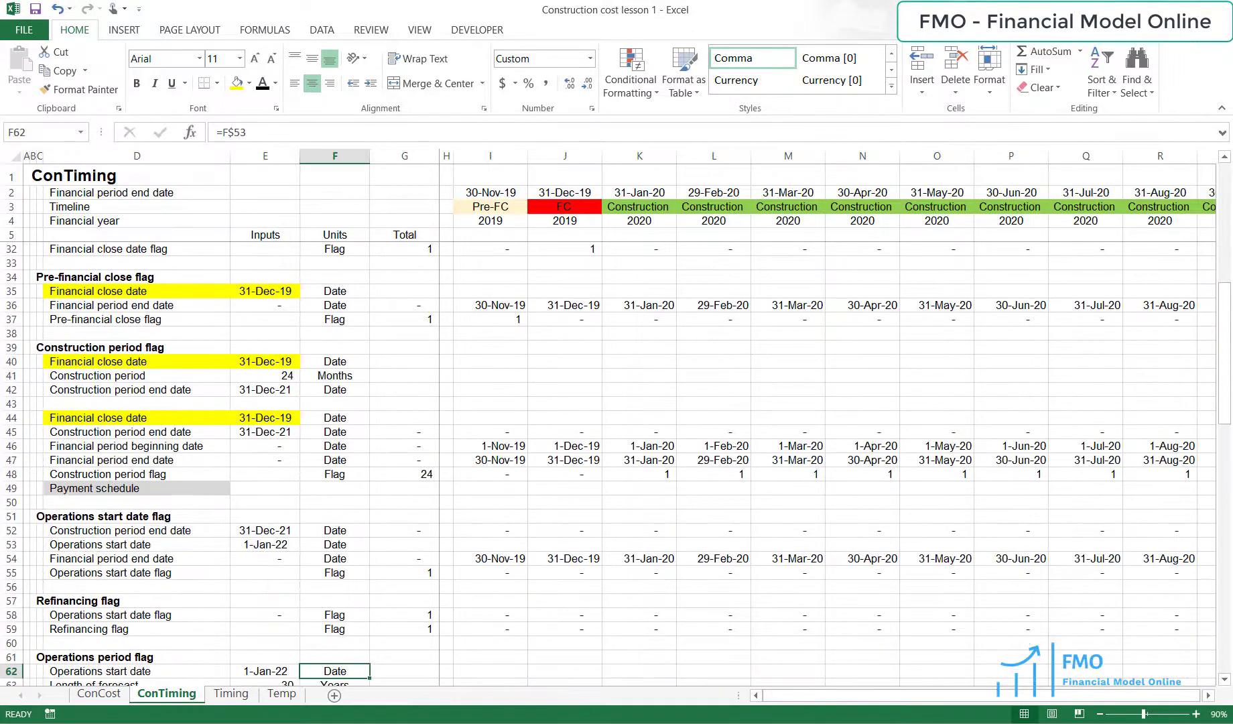
pyautogui.press('Up')
pyautogui.press('Up')
pyautogui.press('Up')
pyautogui.press('Up')
pyautogui.press('Up')
pyautogui.press('Up')
pyautogui.press('Up')
pyautogui.press('Up')
pyautogui.press('Up')
pyautogui.press('Up')
pyautogui.press('Up')
pyautogui.press('Up')
pyautogui.press('Up')
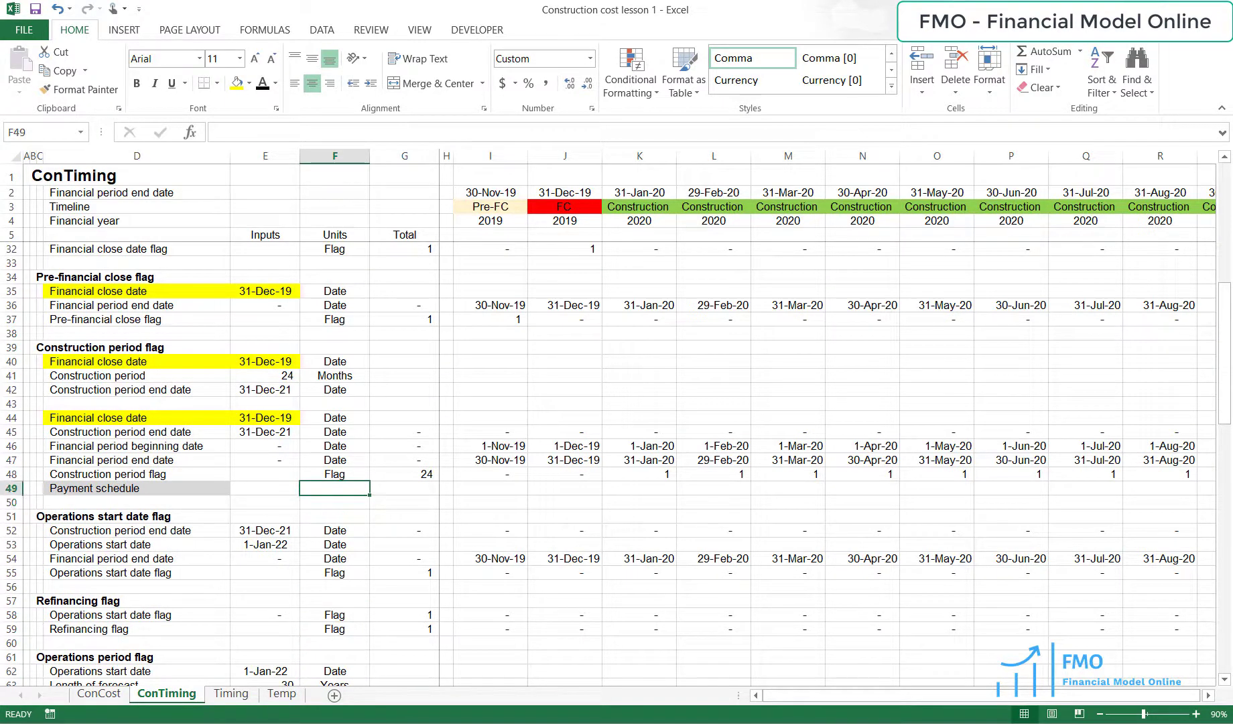
pyautogui.write('%')
# Step: Calculate the first period's payment schedule in I49 with the formula =I48/$G$48
pyautogui.press('Right')
pyautogui.press('Right')
pyautogui.press('Right')
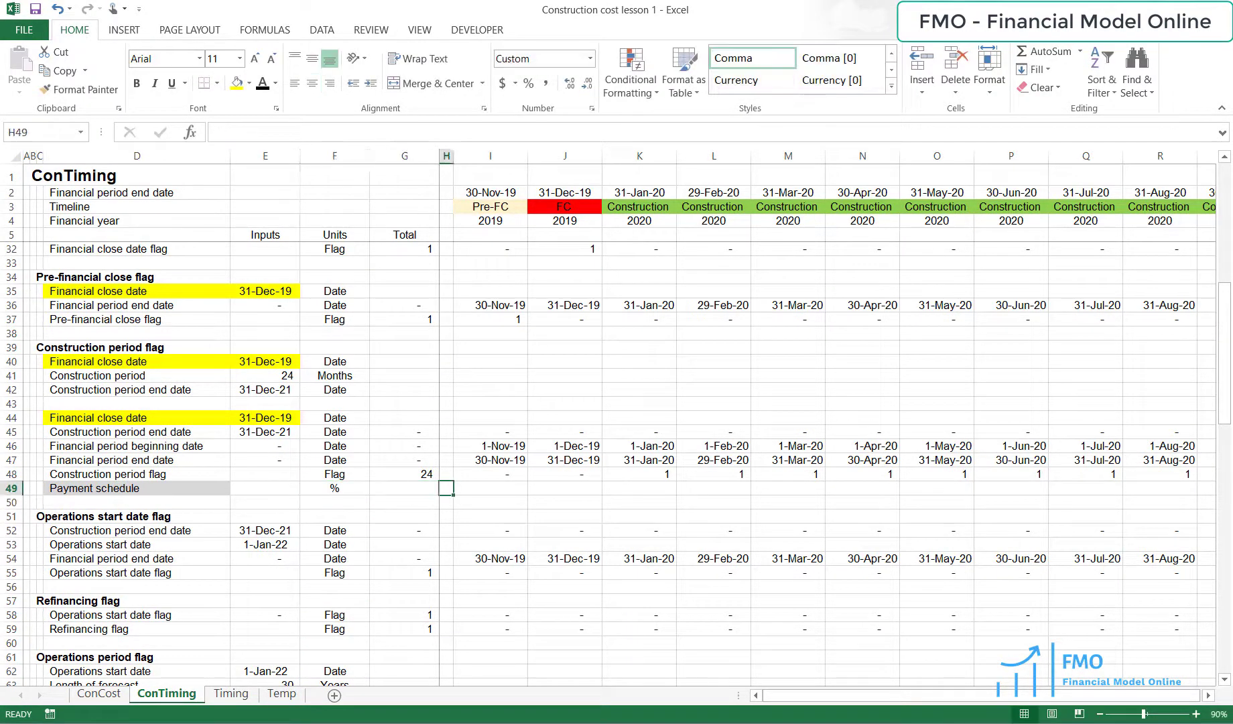
pyautogui.press('Up')
pyautogui.write('/')
pyautogui.press('Up')
pyautogui.press('Left')
pyautogui.press('Left')
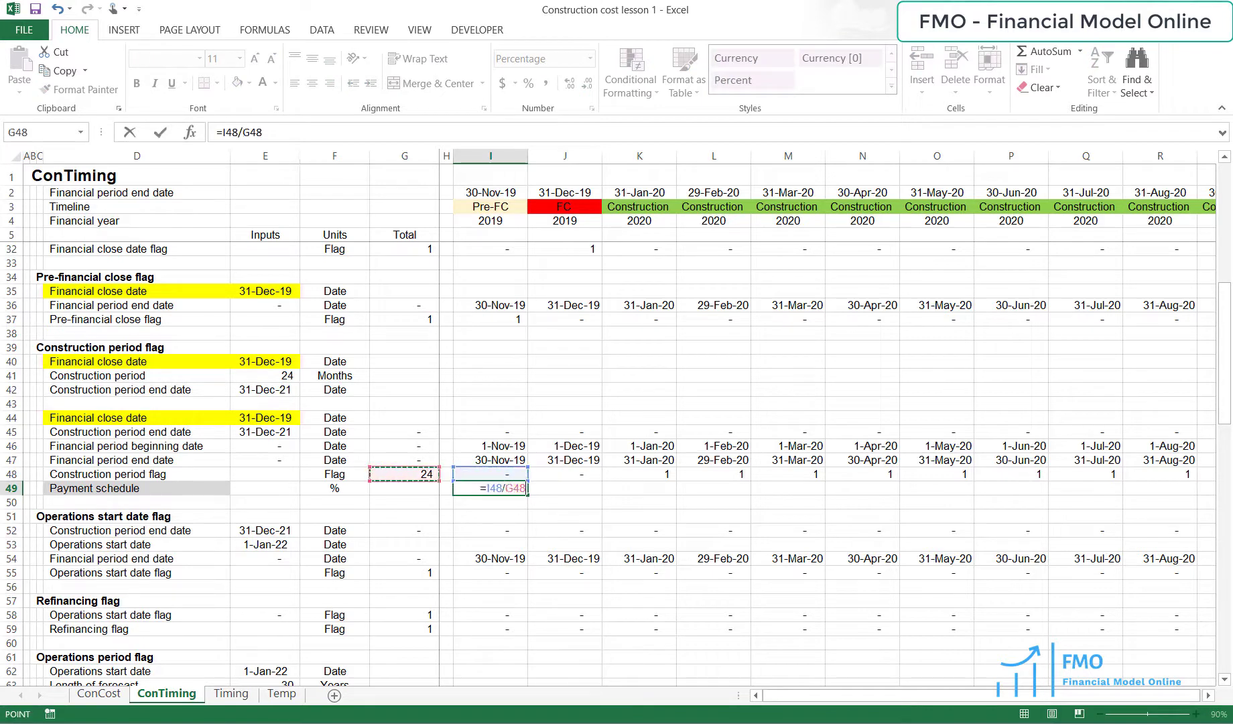
pyautogui.press('F4')
pyautogui.hotkey('ctrl', 'Return')
# Step: Copy the I49 payment schedule formula across all remaining timeline columns
pyautogui.hotkey('ctrl', 'c')
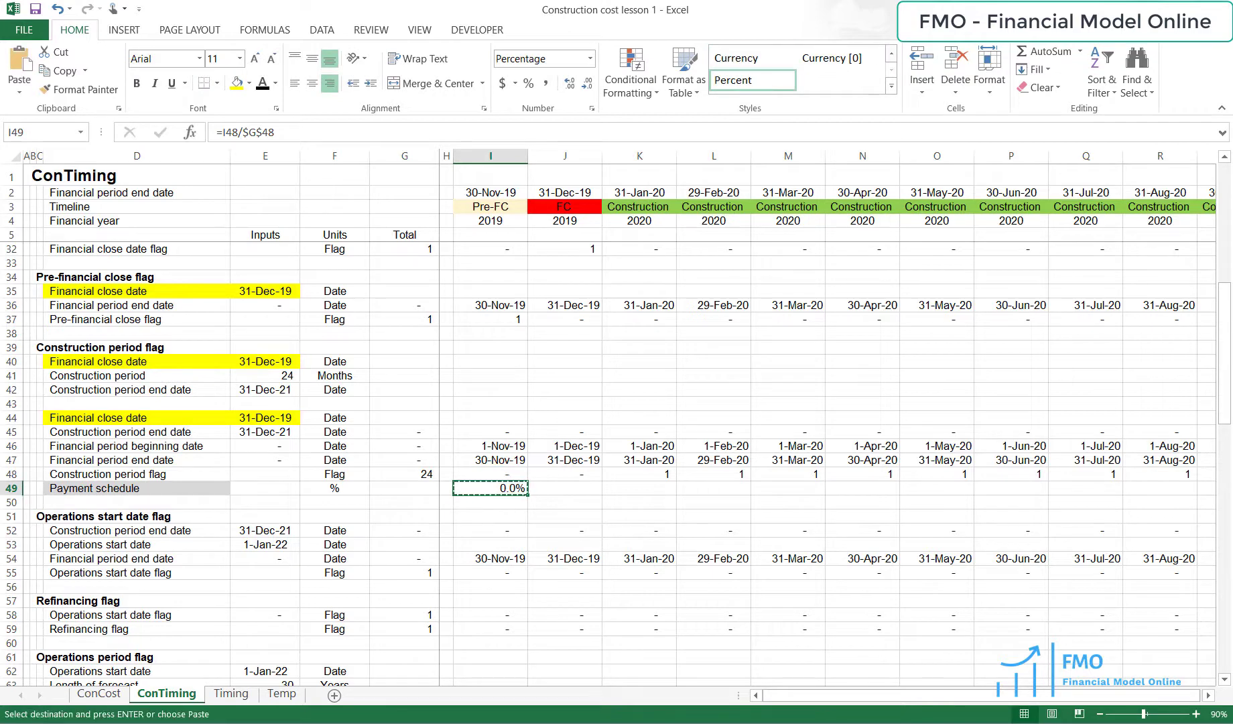
pyautogui.hotkey('ctrl', 'shift', 'Right')
pyautogui.hotkey('ctrl', 'v')
pyautogui.press('Escape')
# Step: Sum the payment schedule percentages across the timeline in the Total column, cell G49
pyautogui.press('Left')
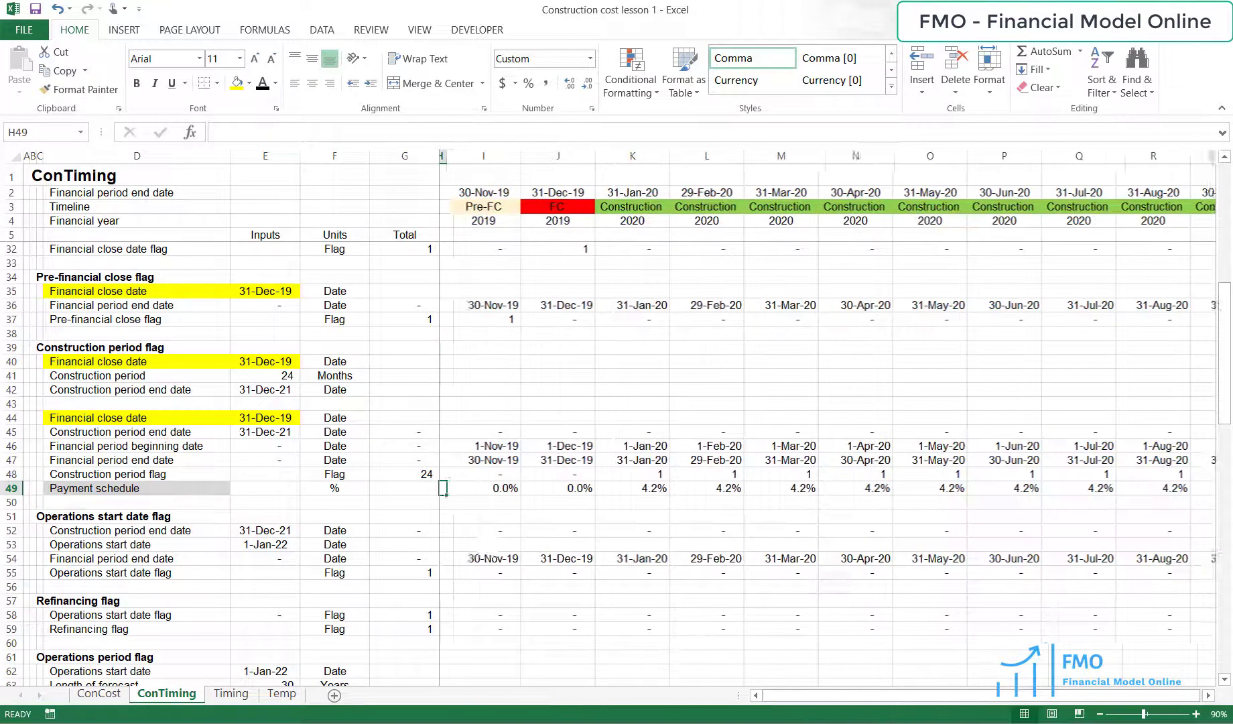
pyautogui.press('Left')
pyautogui.hotkey('alt', '=')
pyautogui.press('Down')
pyautogui.press('Down')
pyautogui.press('Down')
pyautogui.press('Down')
pyautogui.press('Right')
pyautogui.press('Right')
pyautogui.hotkey('ctrl', 'shift', 'Right')
pyautogui.hotkey('ctrl', 'Return')
# Step: Set the font colour of the entire Payment schedule row 49 to red
pyautogui.press('Left')
pyautogui.press('Left')
pyautogui.press('Left')
pyautogui.hotkey('shift', 'space')
pyautogui.hotkey('alt', 'h')
pyautogui.press('f')
pyautogui.press('c')
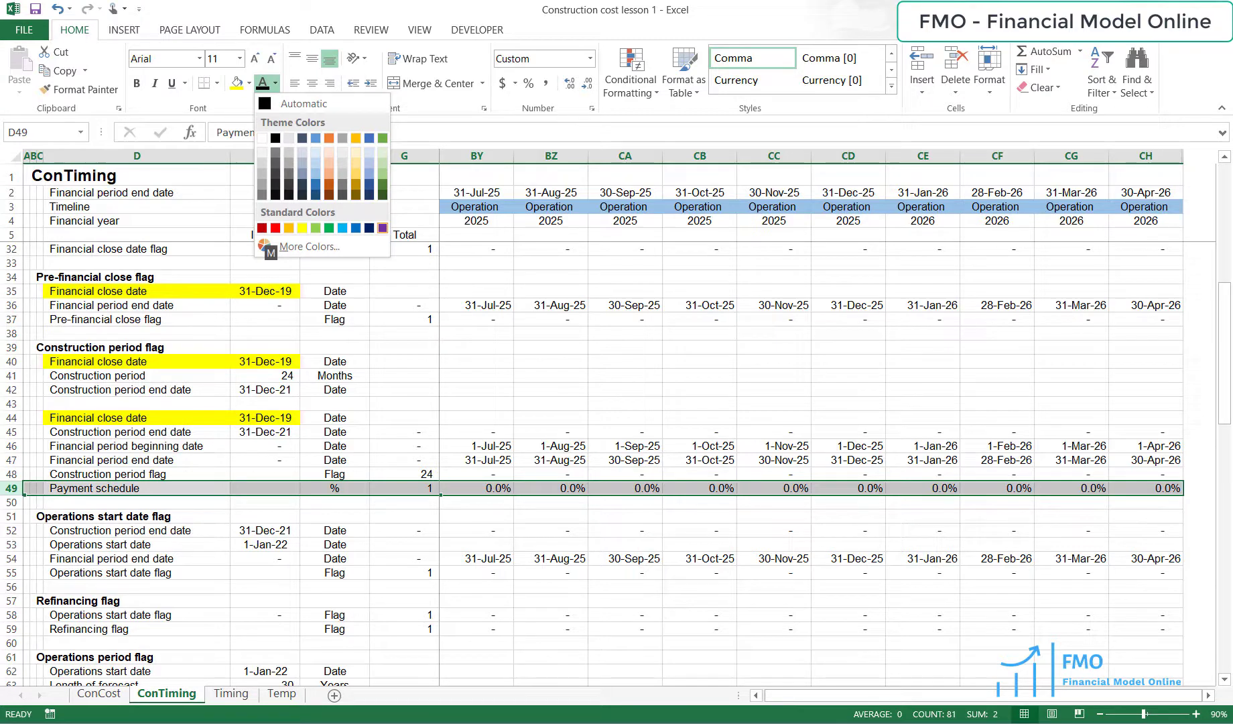
pyautogui.press('Return')
# Step: Remove the grey fill from the Payment schedule row on ConTiming
pyautogui.press('alt')
pyautogui.press('h')
pyautogui.press('h')
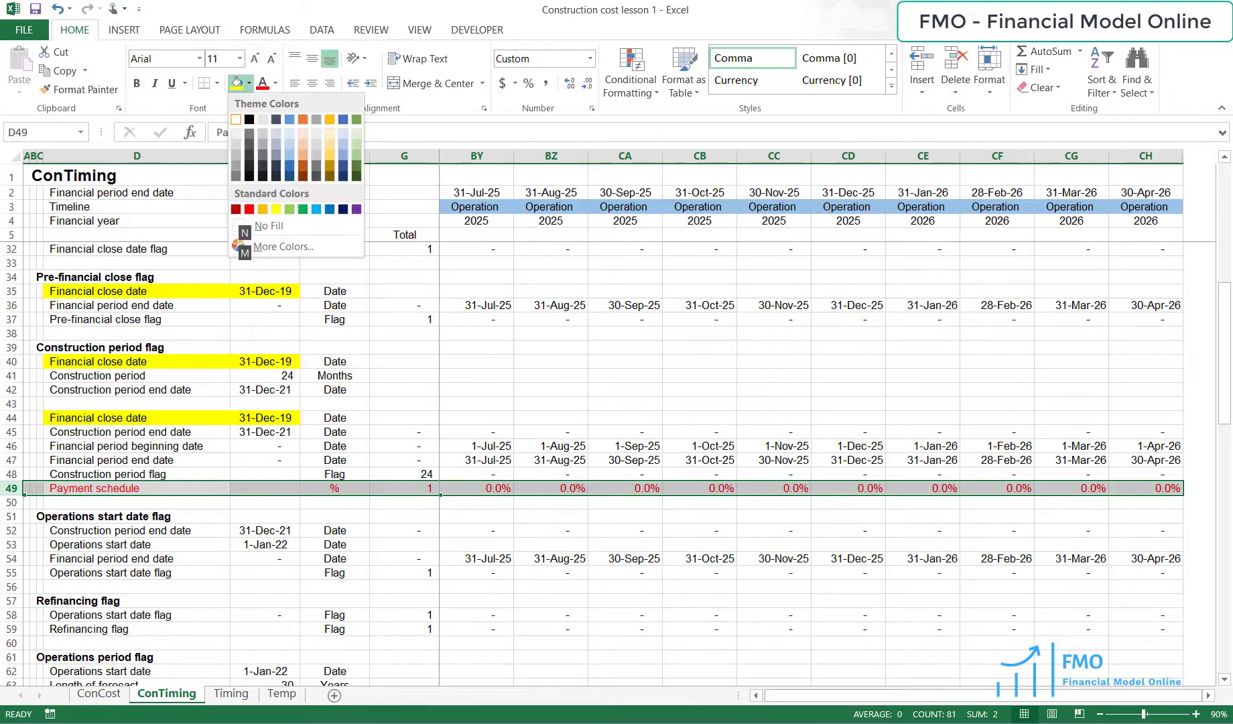
pyautogui.press('Up')
pyautogui.press('Return')
pyautogui.press('Down')
pyautogui.press('Up')
# Step: On ConCost, link Payment schedule row 9 to ConTiming row 49 by extending the =ConTiming!D$49 link across all columns
pyautogui.hotkey('ctrl', 'c')
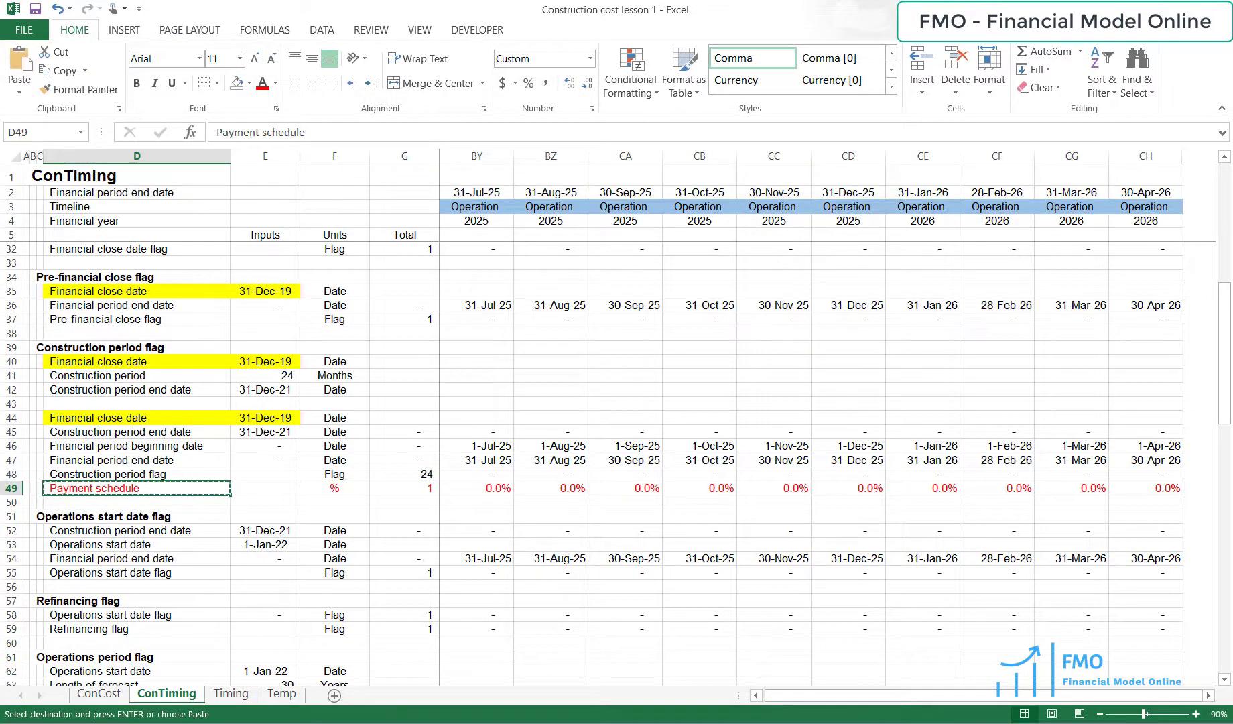
pyautogui.hotkey('ctrl', 'pageup')
pyautogui.hotkey('ctrl', 'v')
pyautogui.press('F2')
pyautogui.press('Return')
pyautogui.press('Up')
pyautogui.hotkey('ctrl', 'c')
pyautogui.hotkey('ctrl', 'shift', 'Right')
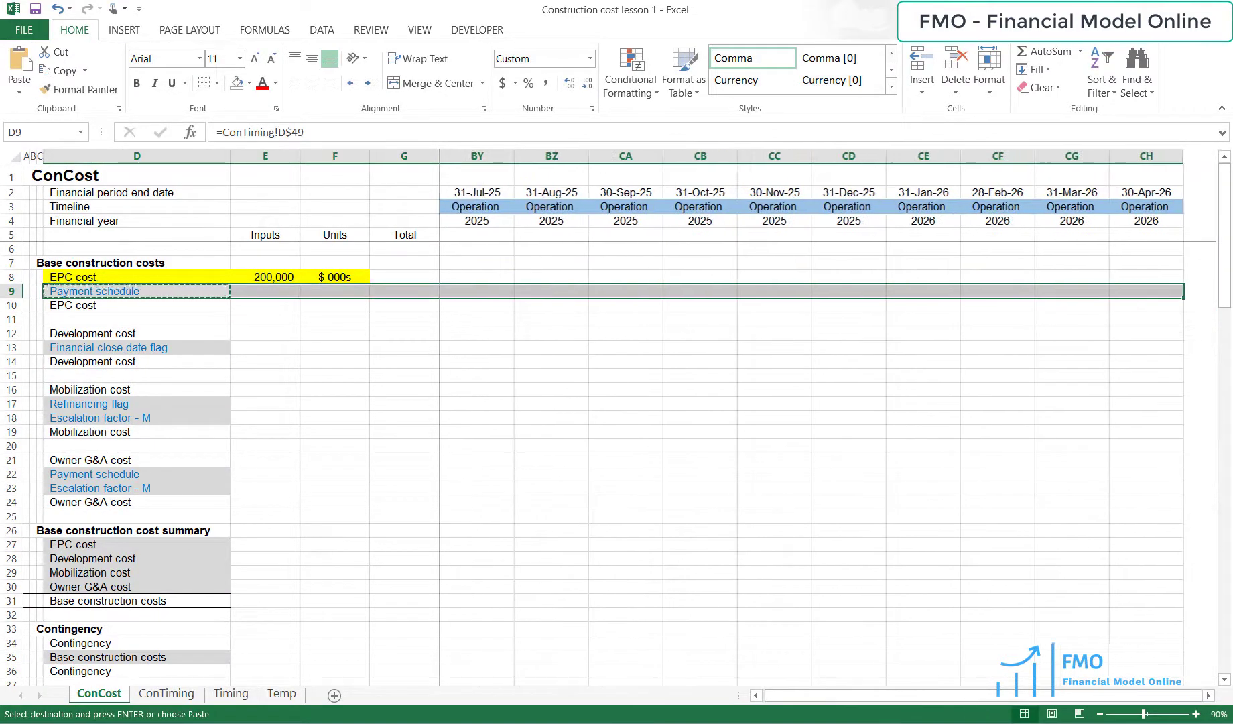
pyautogui.hotkey('ctrl', 'v')
# Step: Clear the grey fill from the linked Payment schedule row 9 on ConCost
pyautogui.hotkey('alt', 'h')
pyautogui.press('h')
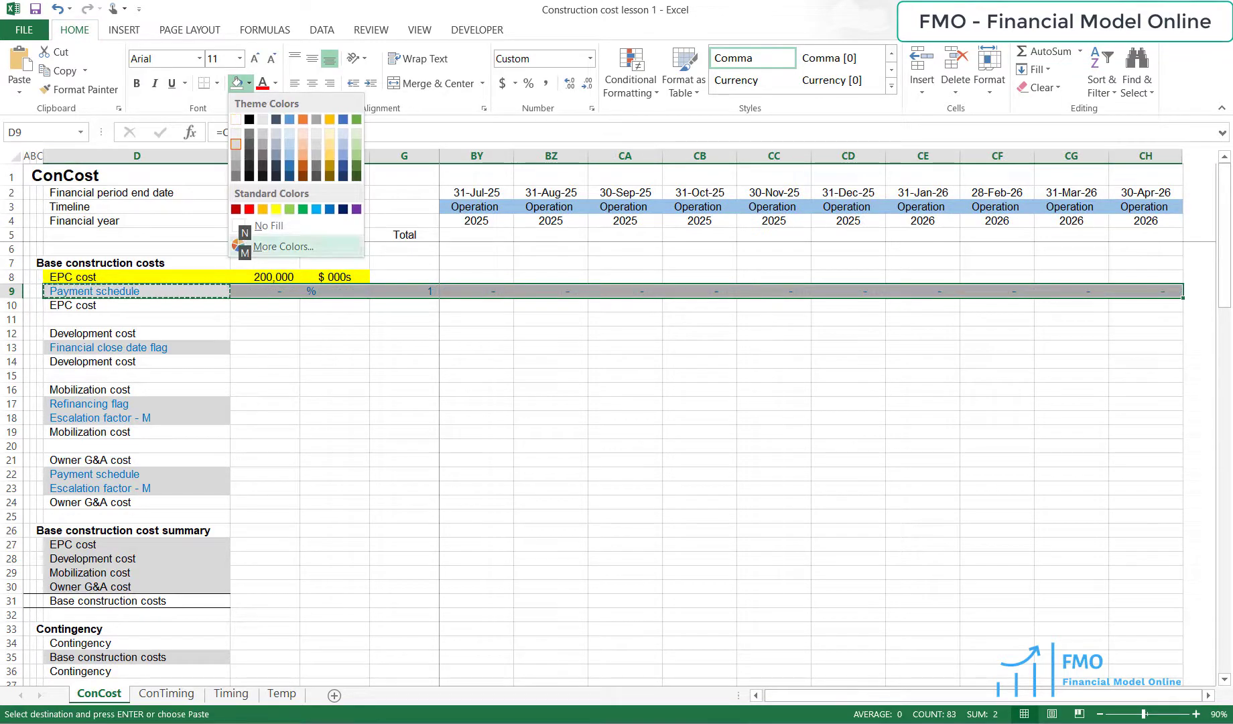
pyautogui.press('n')
pyautogui.press('Escape')
# Step: Format the Payment schedule timeline values in row 9, from I9 onward, as percentages with two decimal places
pyautogui.press('Down')
pyautogui.press('Right')
pyautogui.press('Right')
pyautogui.press('Right')
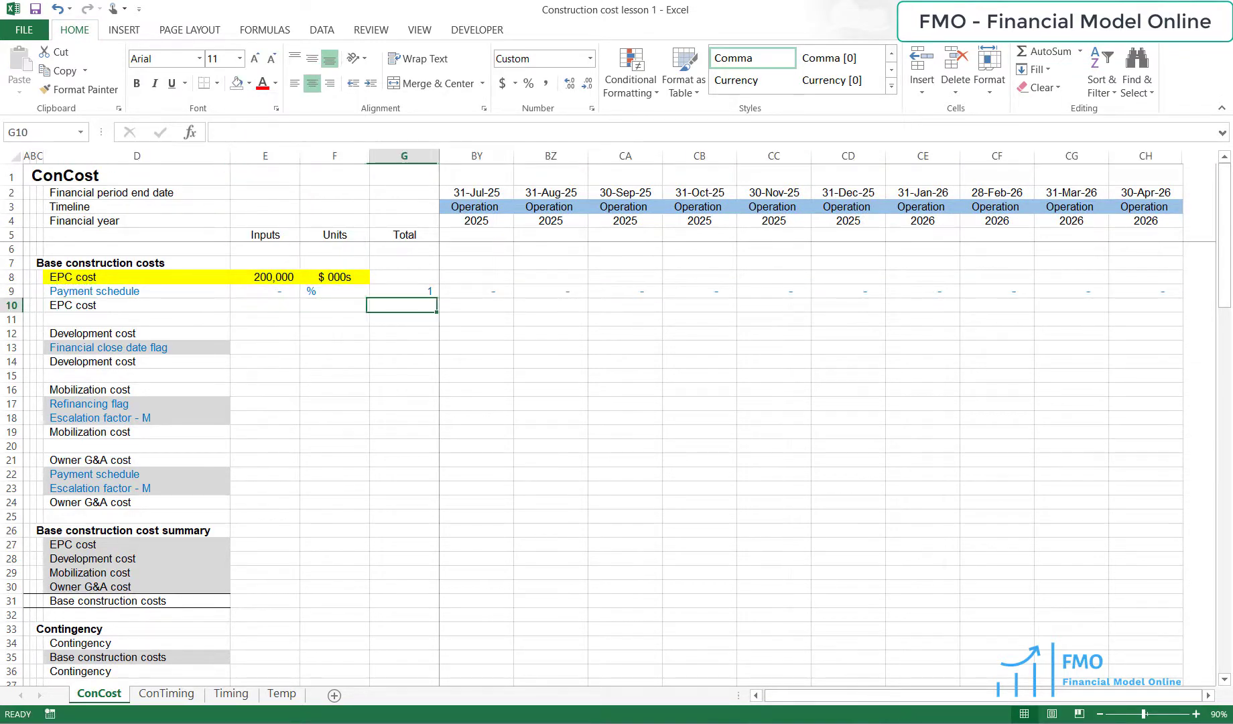
pyautogui.press('Up')
pyautogui.press('Right')
pyautogui.press('Right')
pyautogui.hotkey('ctrl', 'shift', 'Right')
pyautogui.hotkey('alt', 'h')
pyautogui.press('p')
pyautogui.hotkey('alt', 'h')
pyautogui.press('0')
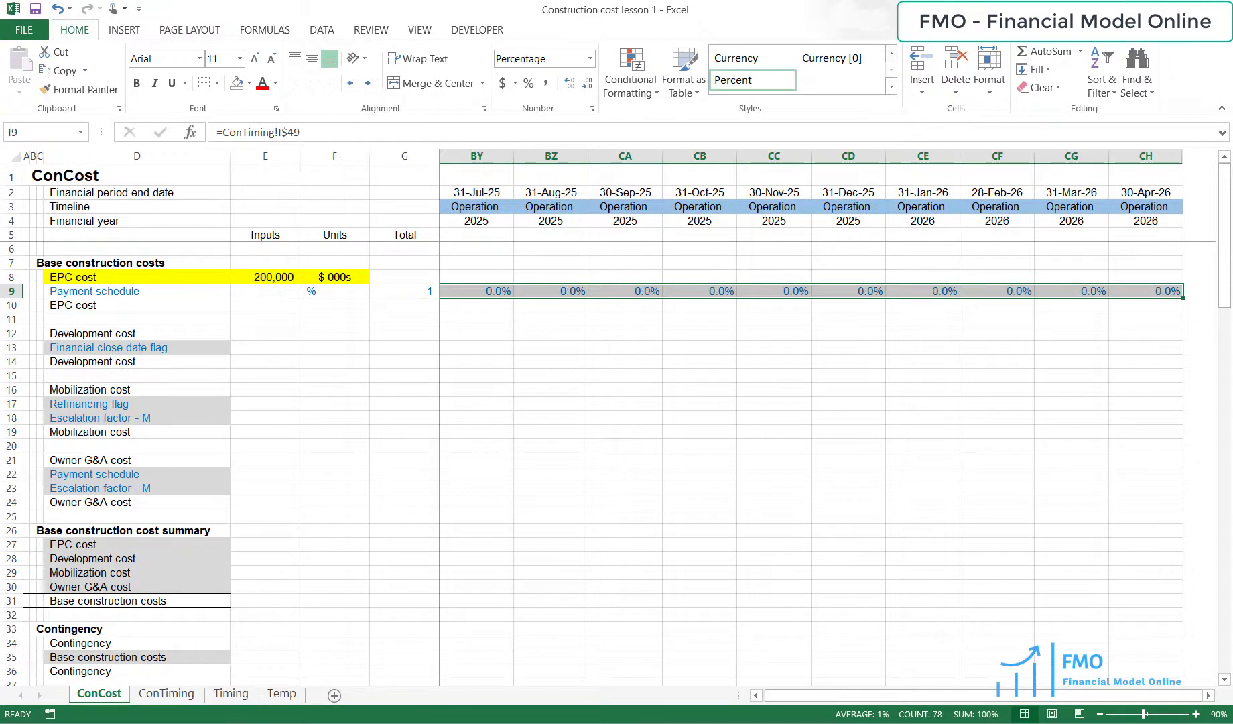
pyautogui.hotkey('alt', 'h')
pyautogui.press('0')
# Step: Enter "$ 000s" as the units of the calculated EPC cost line in F10
pyautogui.press('Left')
pyautogui.press('Left')
pyautogui.press('Left')
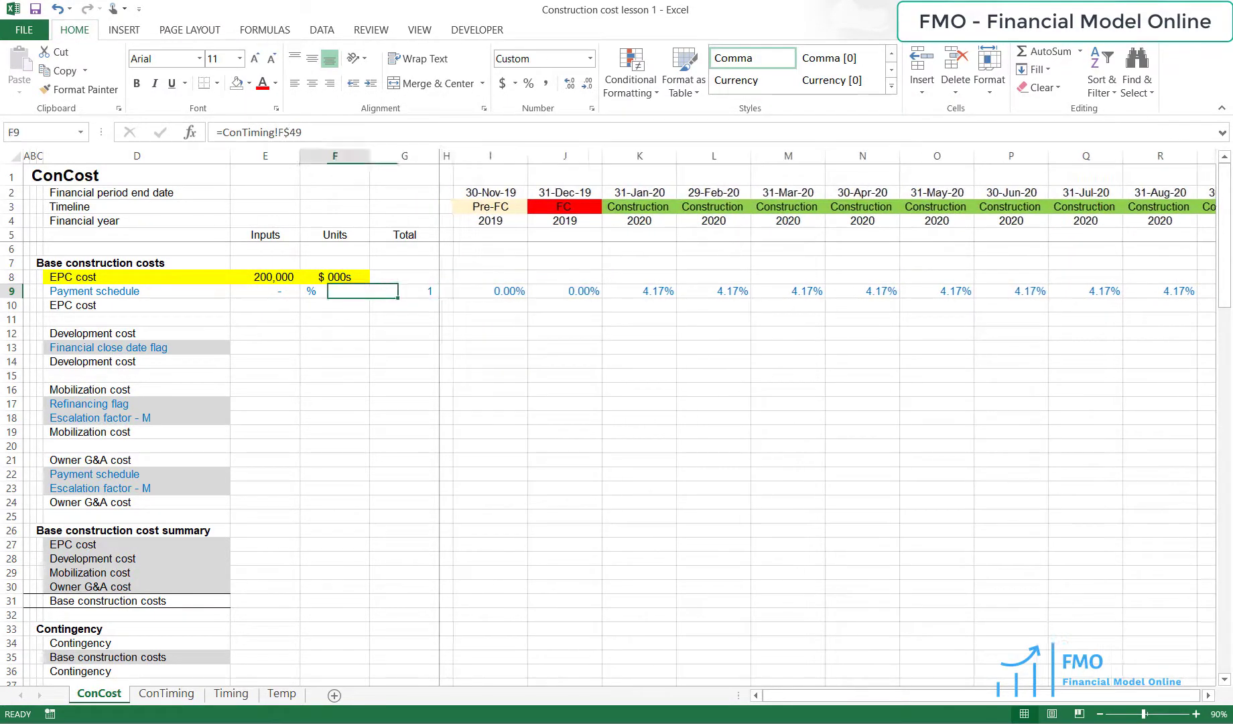
pyautogui.press('Down')
pyautogui.write('$')
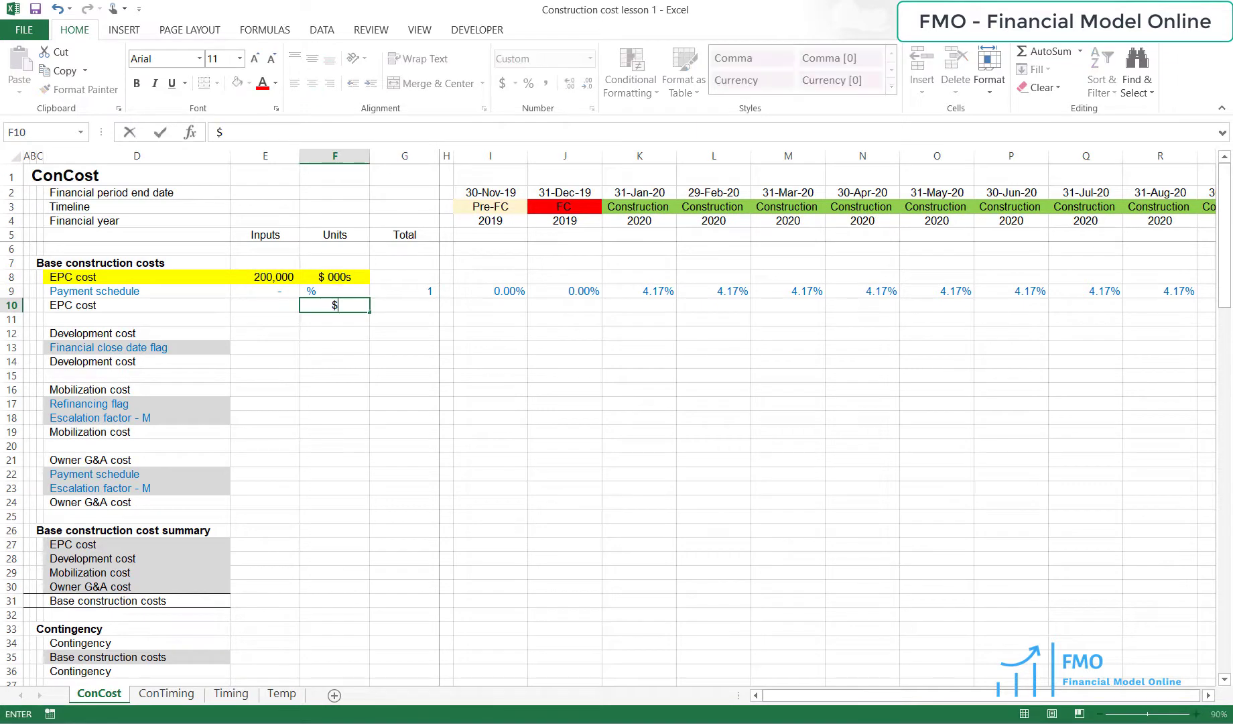
# Step: Calculate the first period's EPC cost in I10 with the formula =$E$8*I9
pyautogui.press('Right')
pyautogui.press('Right')
pyautogui.press('Right')
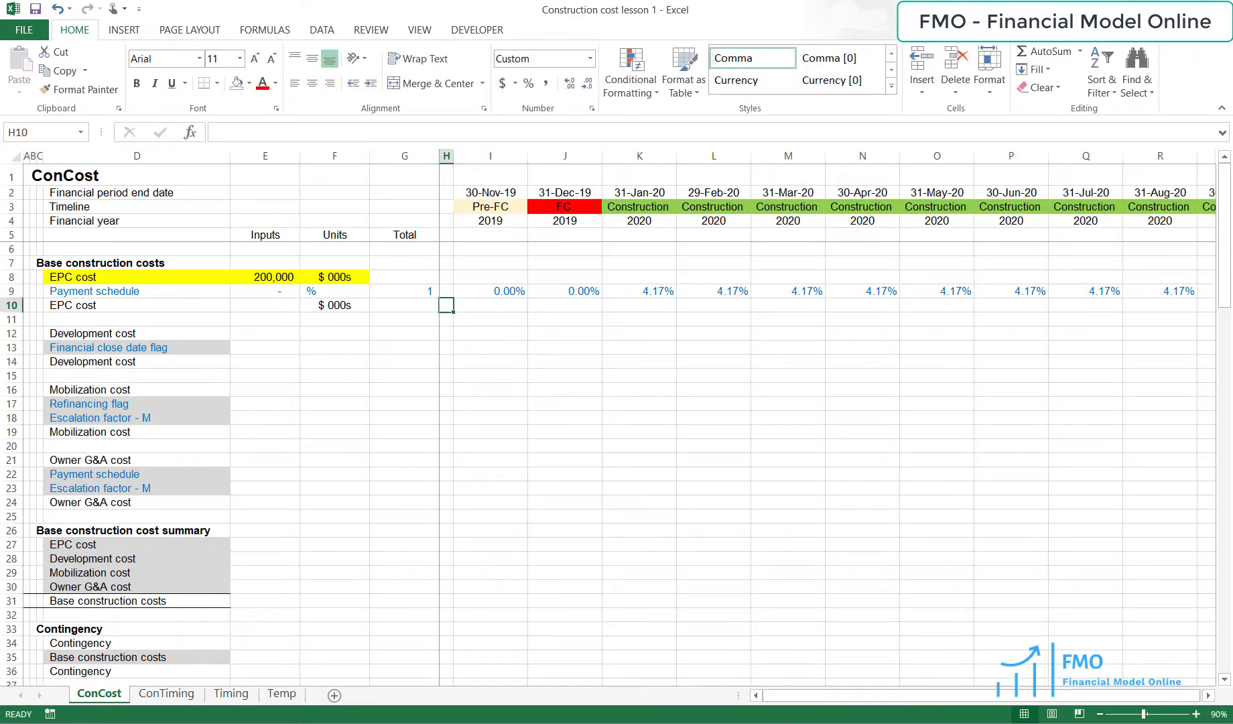
pyautogui.write('=')
pyautogui.press('Up')
pyautogui.press('Left')
pyautogui.press('Left')
pyautogui.press('Left')
pyautogui.press('Left')
pyautogui.press('Up')
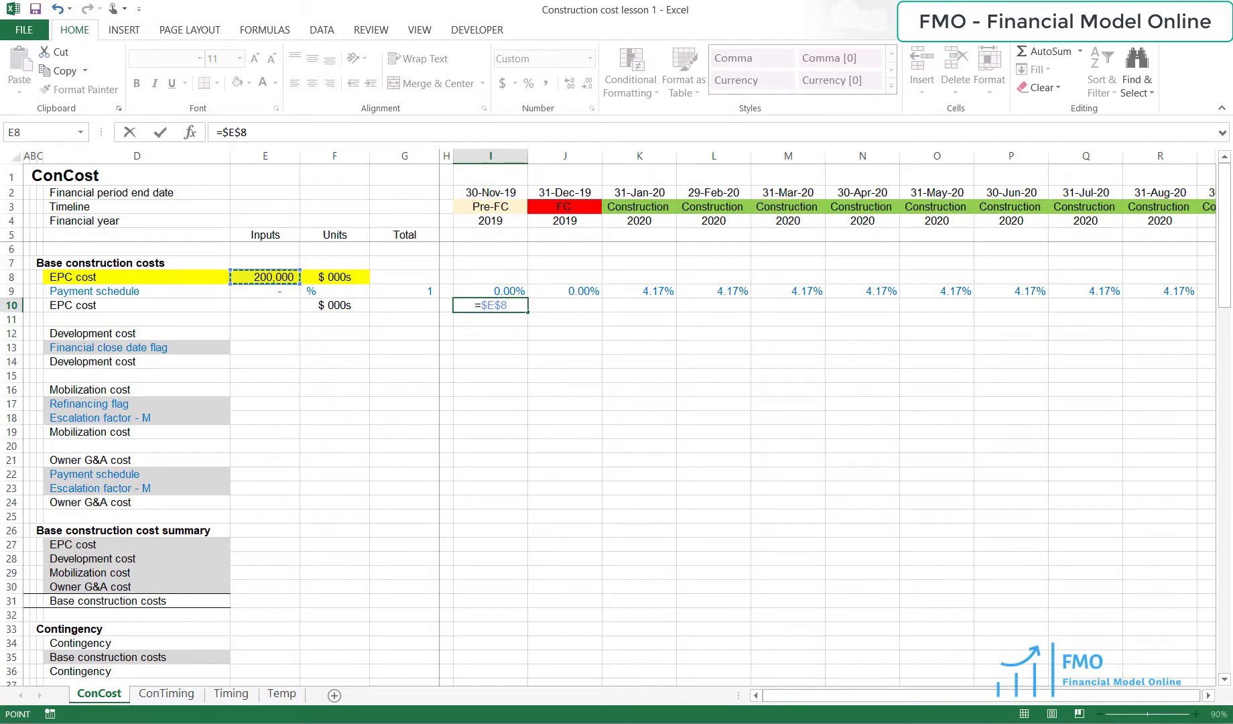
pyautogui.write('*')
pyautogui.press('Up')
pyautogui.press('Return')
pyautogui.press('Up')
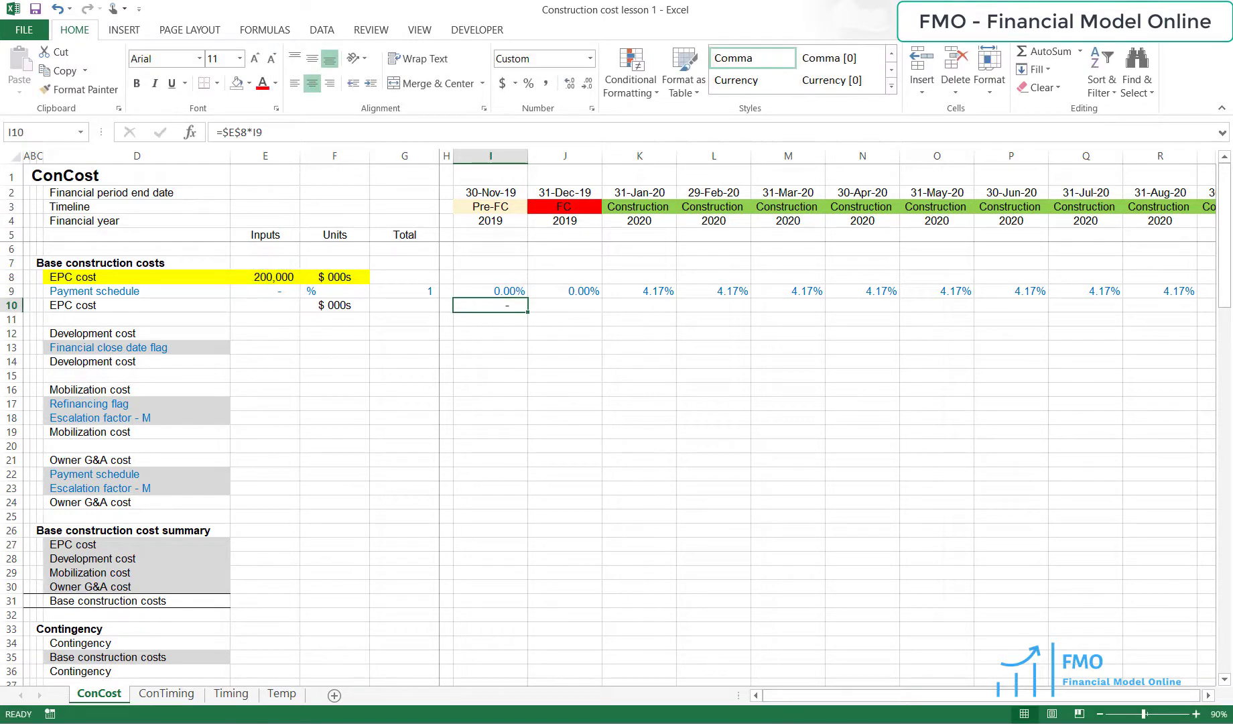
# Step: Copy the I10 EPC cost formula across all timeline columns of row 10 and return to its Total cell, G10
pyautogui.hotkey('ctrl', 'c')
pyautogui.hotkey('ctrl', 'shift', 'Right')
pyautogui.hotkey('ctrl', 'v')
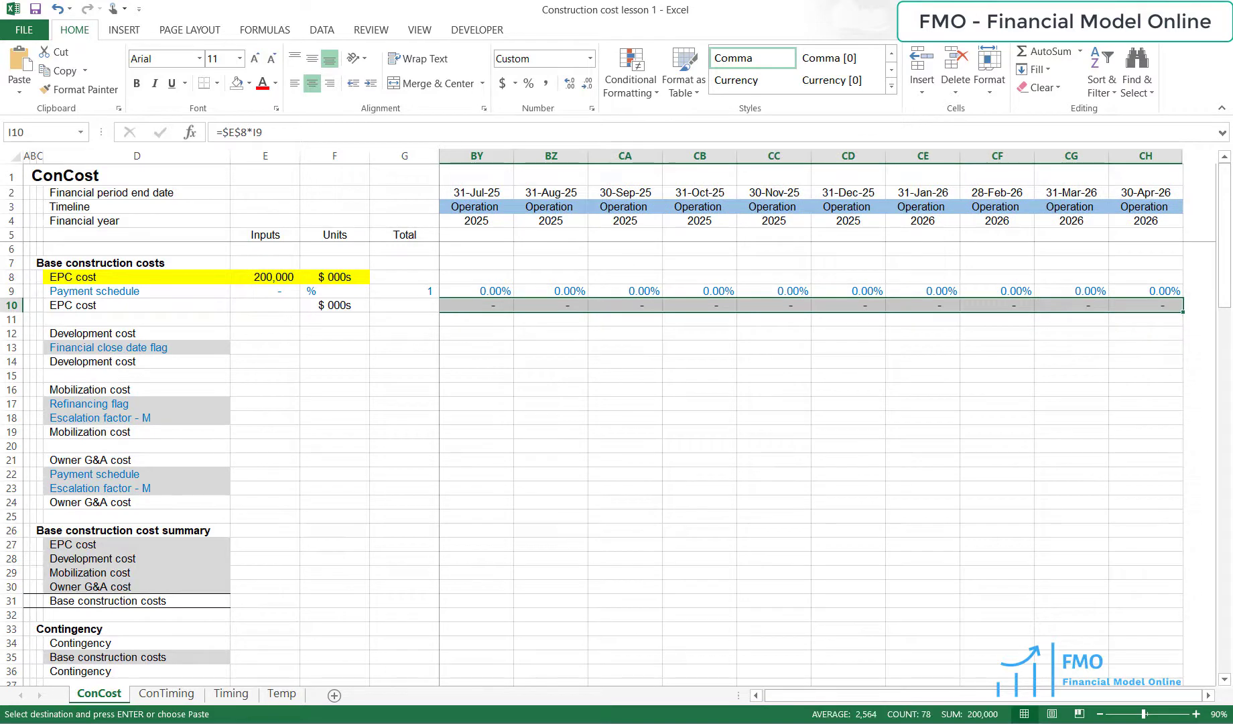
pyautogui.press('Escape')
pyautogui.press('Left')
pyautogui.press('Right')
pyautogui.press('Right')
pyautogui.press('Right')
pyautogui.press('Right')
pyautogui.press('Left')
pyautogui.press('Left')
pyautogui.press('Left')
pyautogui.press('Left')
pyautogui.press('Left')
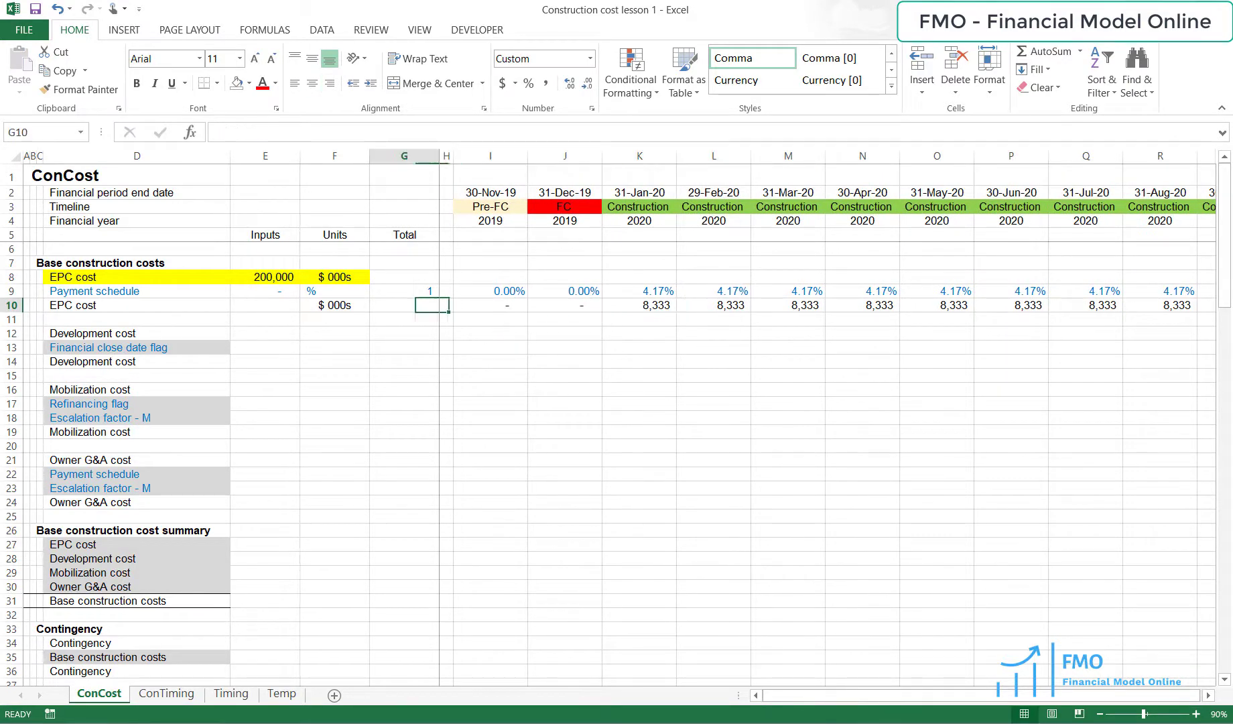
# Step: Total the EPC cost row in G10 with the formula =SUM(I10:CH10)
pyautogui.write('=SUM(')
pyautogui.press('Right')
pyautogui.press('Right')
pyautogui.hotkey('ctrl', 'shift', 'Right')
pyautogui.press('Tab')
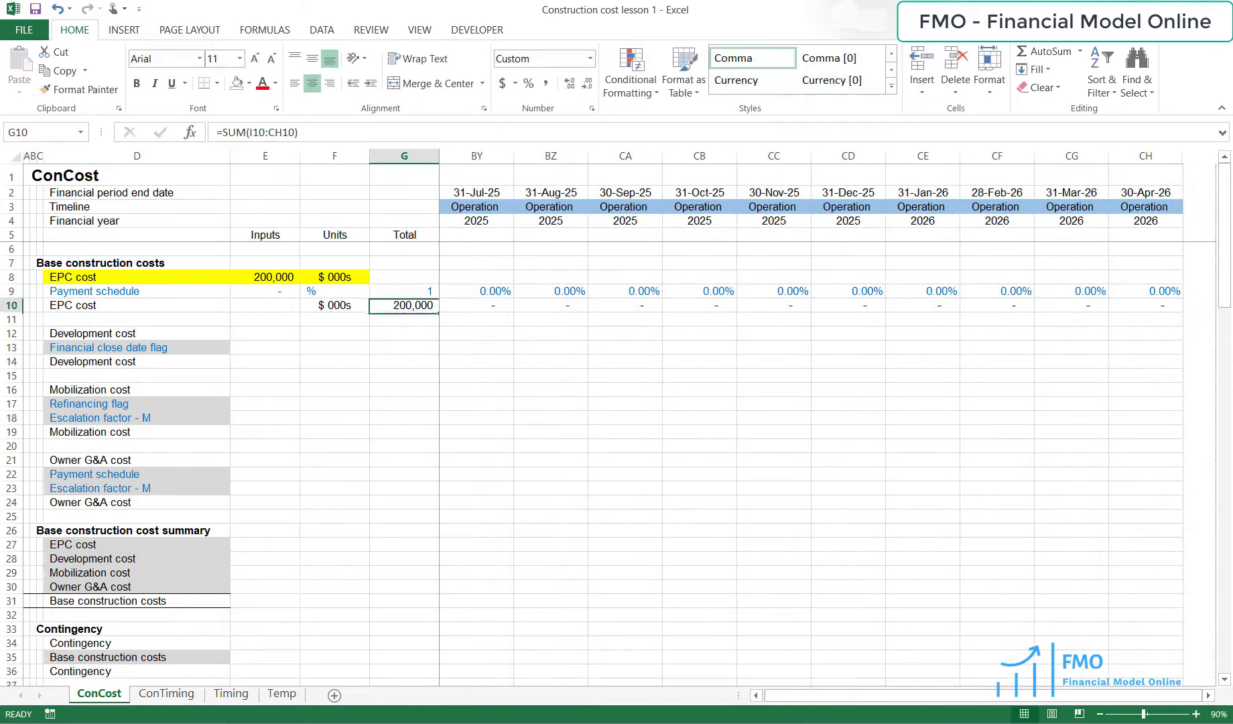
# Step: Enter the Development cost input of 15000 in E12 with "$ 000s" as its units in F12
pyautogui.press('Left')
pyautogui.press('Left')
pyautogui.press('Left')
pyautogui.press('Left')
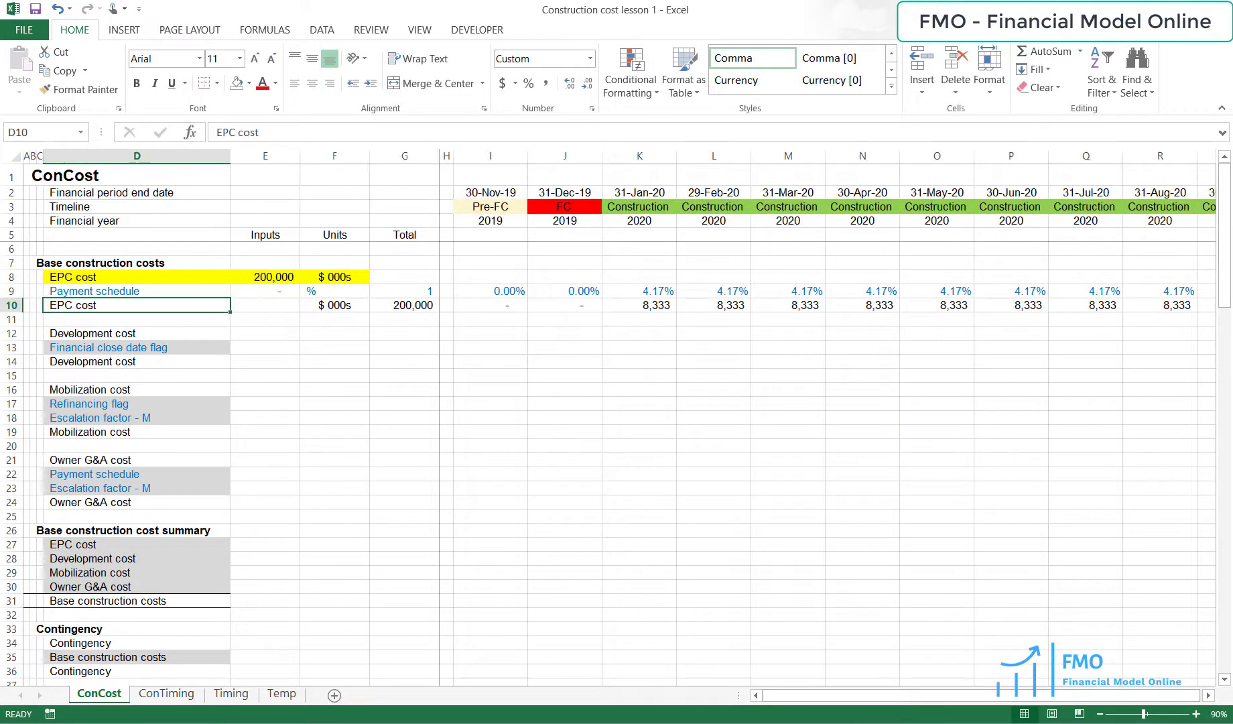
pyautogui.press('Down')
pyautogui.press('Down')
pyautogui.press('Right')
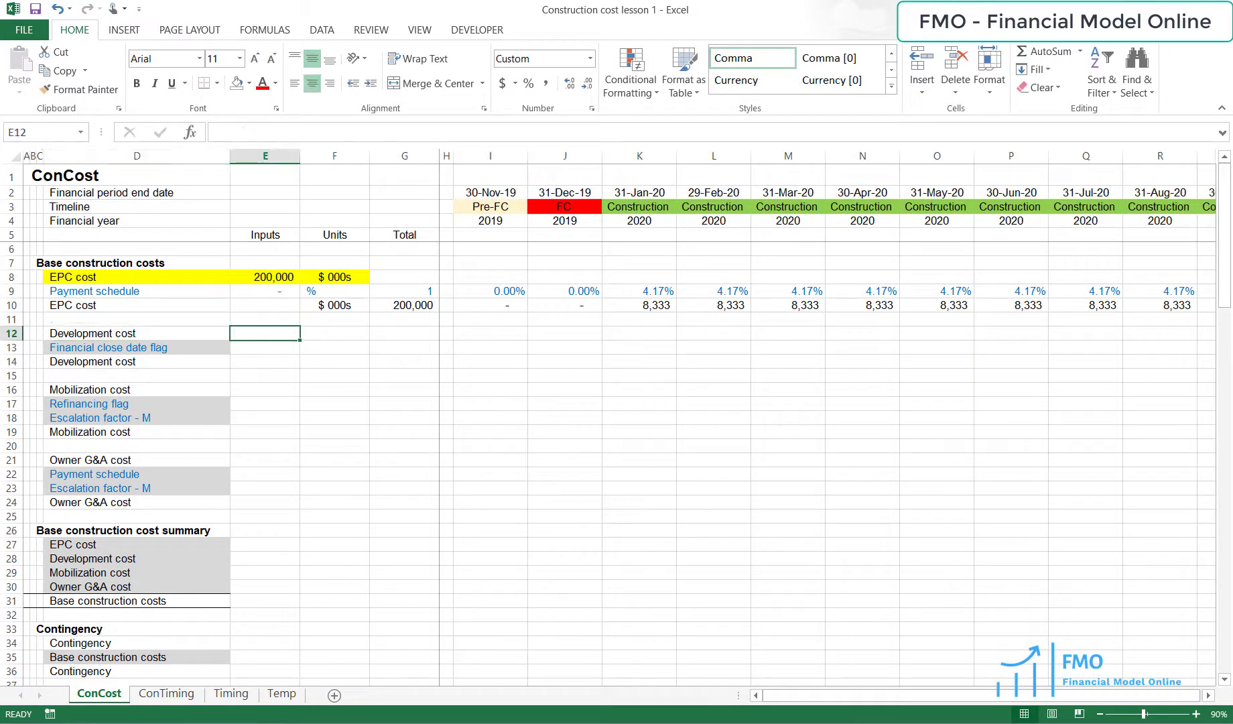
pyautogui.write('15000')
pyautogui.press('Right')
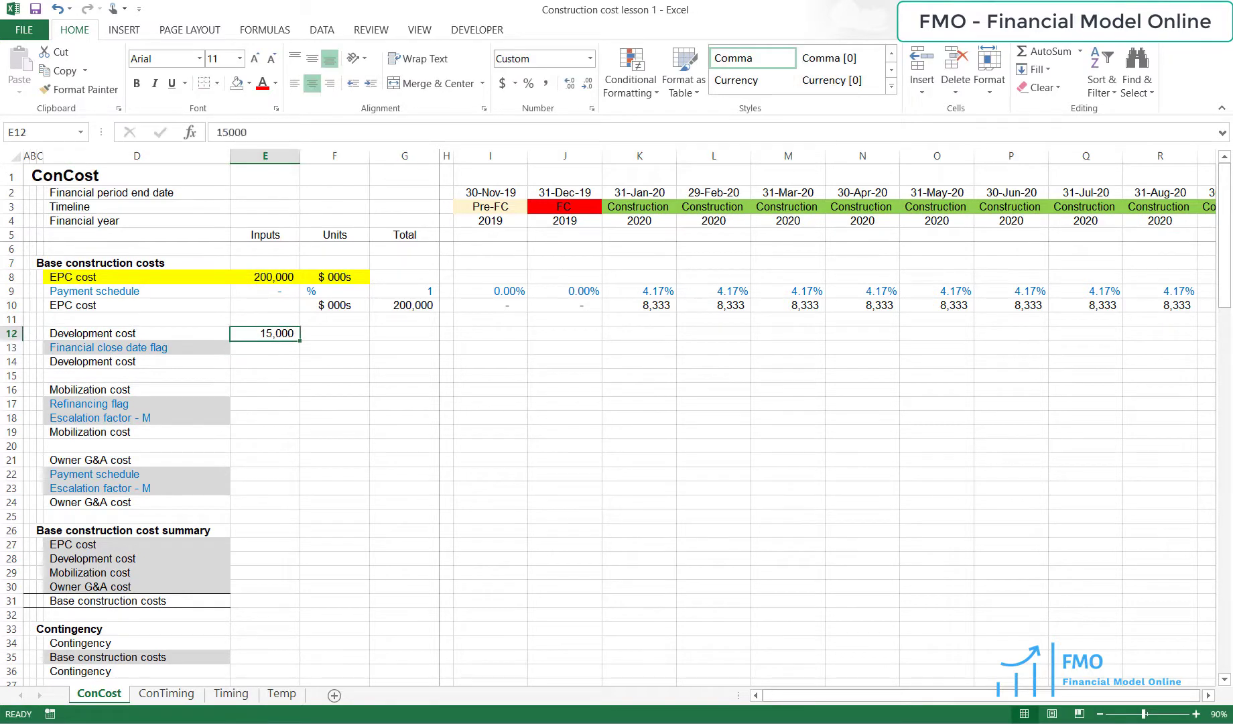
pyautogui.write('$ 000s')
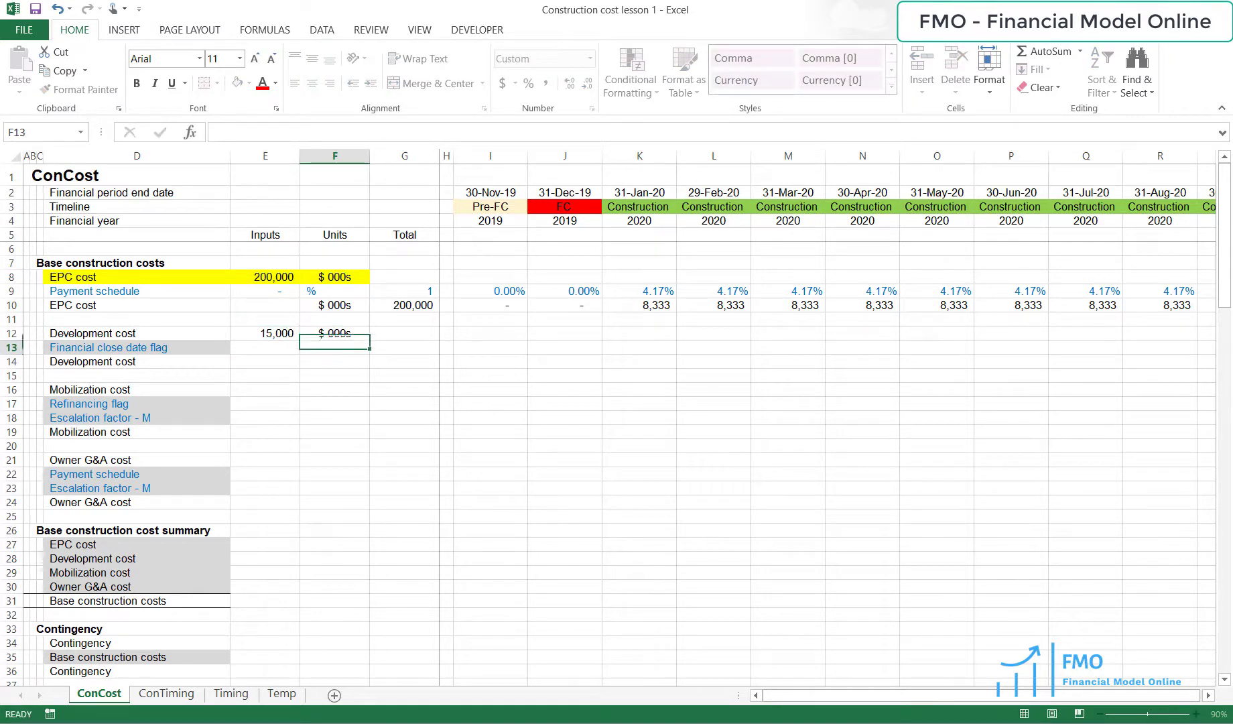
# Step: Color the text of the Financial close date flag row, row 32 of the ConTiming sheet, red
pyautogui.press('Down')
pyautogui.press('Left')
pyautogui.press('Left')
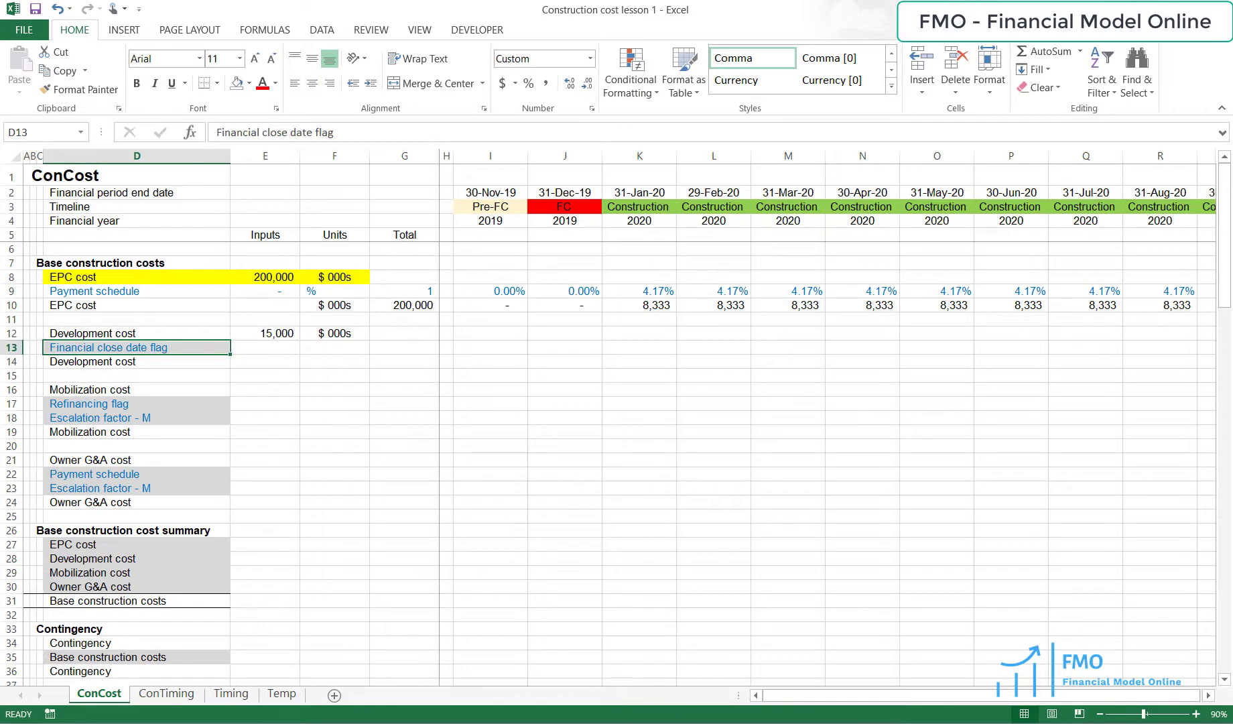
pyautogui.hotkey('ctrl', 'pagedown')
pyautogui.press('Up')
pyautogui.press('Up')
pyautogui.press('Up')
pyautogui.press('Up')
pyautogui.press('Up')
pyautogui.press('Up')
pyautogui.press('Up')
pyautogui.press('Up')
pyautogui.press('Up')
pyautogui.press('Up')
pyautogui.press('Up')
pyautogui.press('Up')
pyautogui.press('Up')
pyautogui.press('Up')
pyautogui.press('Up')
pyautogui.press('Up')
pyautogui.press('Up')
pyautogui.press('Up')
pyautogui.press('Up')
pyautogui.press('Up')
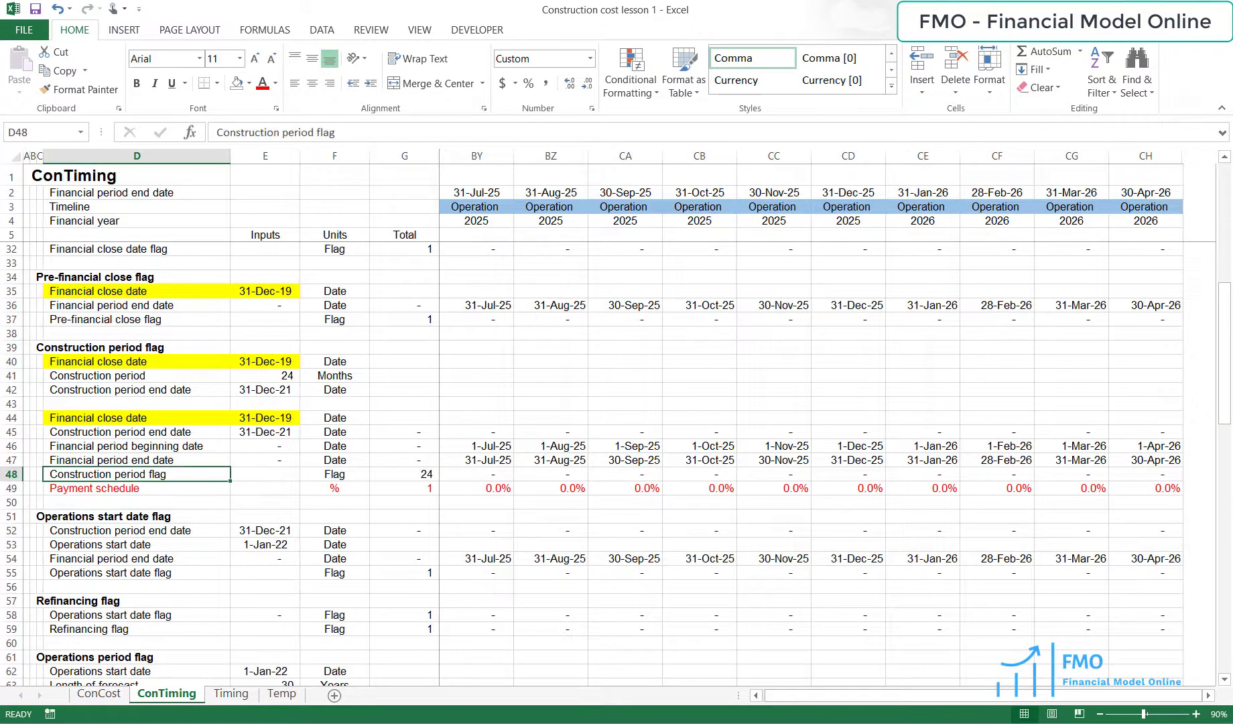
pyautogui.press('Down')
pyautogui.press('Down')
pyautogui.press('Down')
pyautogui.press('Down')
pyautogui.press('Down')
pyautogui.hotkey('shift', 'space')
pyautogui.press('alt')
pyautogui.press('h')
pyautogui.press('f')
pyautogui.press('c')
pyautogui.press('Up')
pyautogui.press('Up')
pyautogui.press('Right')
pyautogui.press('Right')
pyautogui.press('Return')
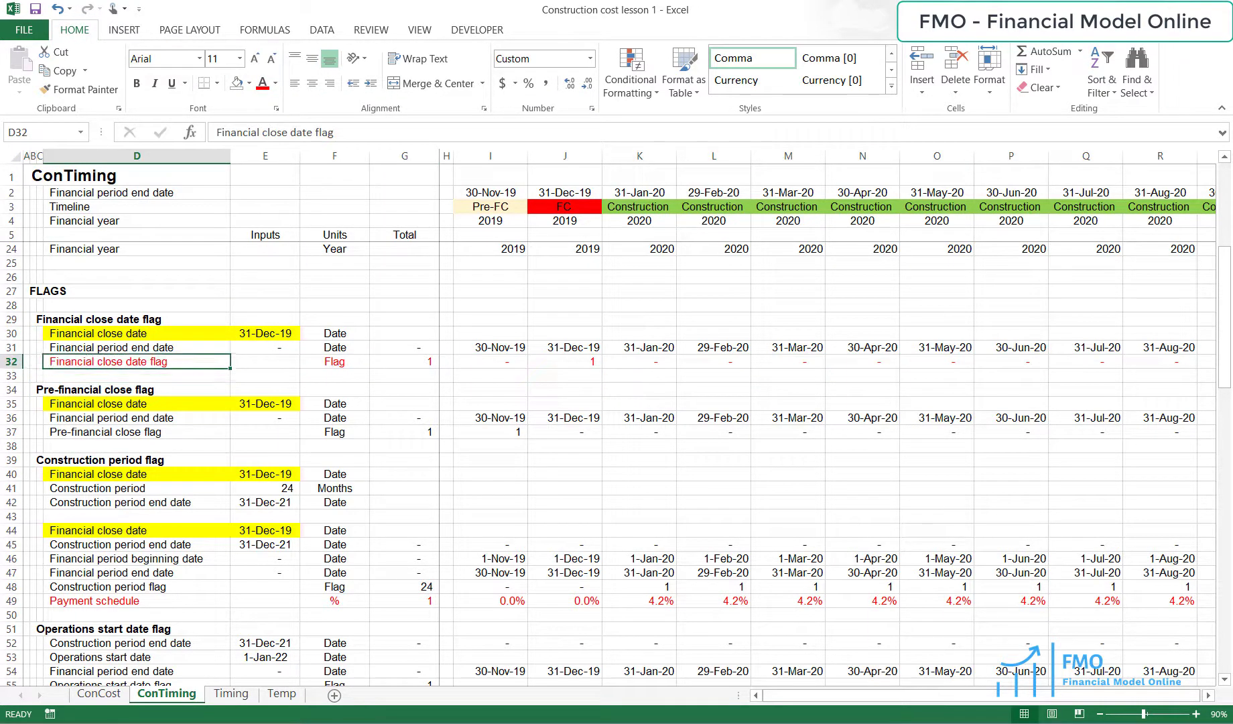
# Step: Link D13 on the ConCost sheet to the ConTiming Financial close date flag label with =ConTiming!D$32
pyautogui.hotkey('ctrl', 'c')
pyautogui.hotkey('ctrl', 'pageup')
pyautogui.press('alt')
pyautogui.press('h')
pyautogui.press('v')
pyautogui.press('n')
pyautogui.press('F2')
pyautogui.press('F4')
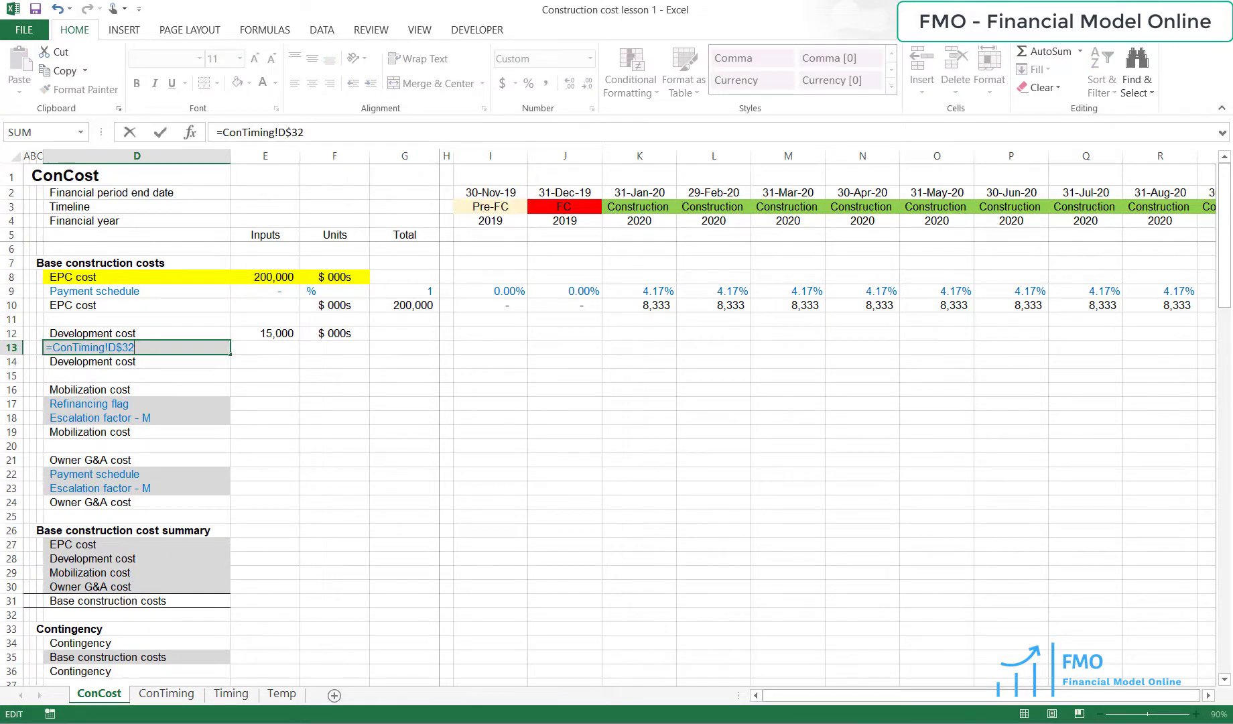
pyautogui.press('Return')
# Step: Copy the D13 link across row 13 through the last timeline column, CH
pyautogui.press('Up')
pyautogui.hotkey('ctrl', 'c')
pyautogui.press('Right')
pyautogui.hotkey('ctrl', 'shift', 'Right')
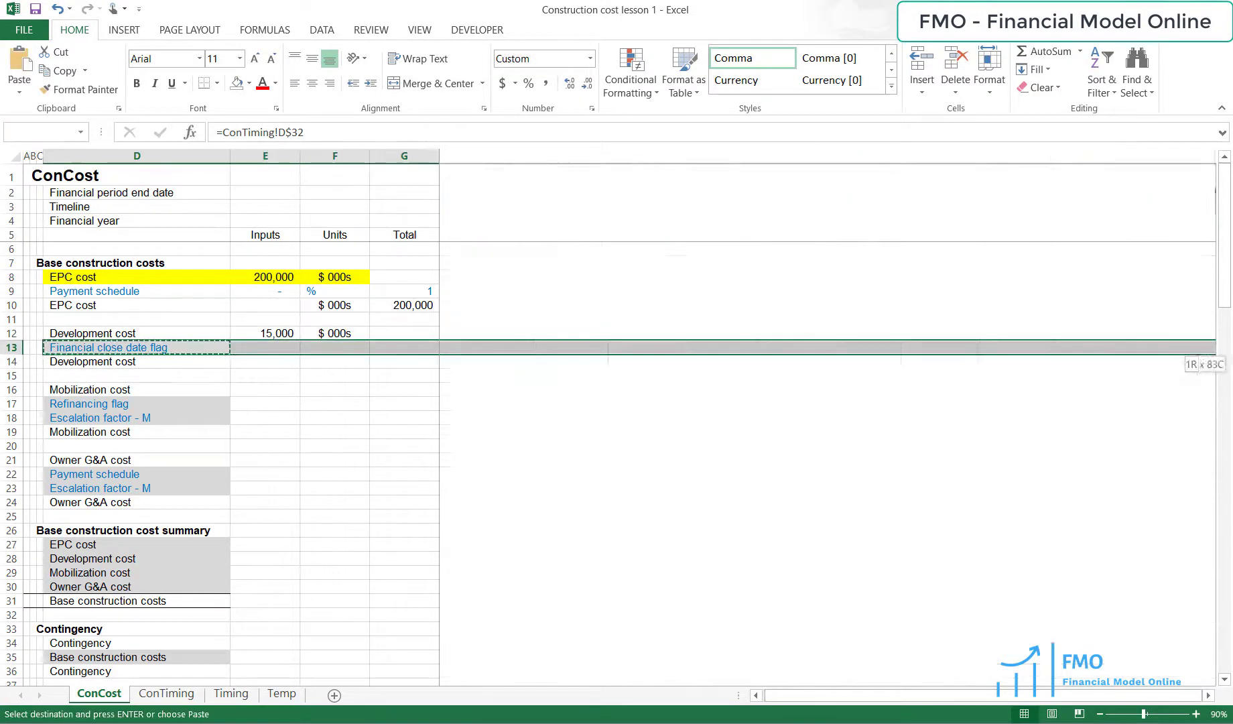
pyautogui.hotkey('ctrl', 'shift', 'Left')
pyautogui.hotkey('ctrl', 'v')
# Step: Remove the grey fill from the linked Financial close date flag row
pyautogui.press('alt')
pyautogui.press('h')
pyautogui.press('h')
pyautogui.press('Up')
pyautogui.press('Up')
pyautogui.press('Return')
# Step: Enter "$ 000s" as the units of the calculated Development cost line in F14
pyautogui.press('Right')
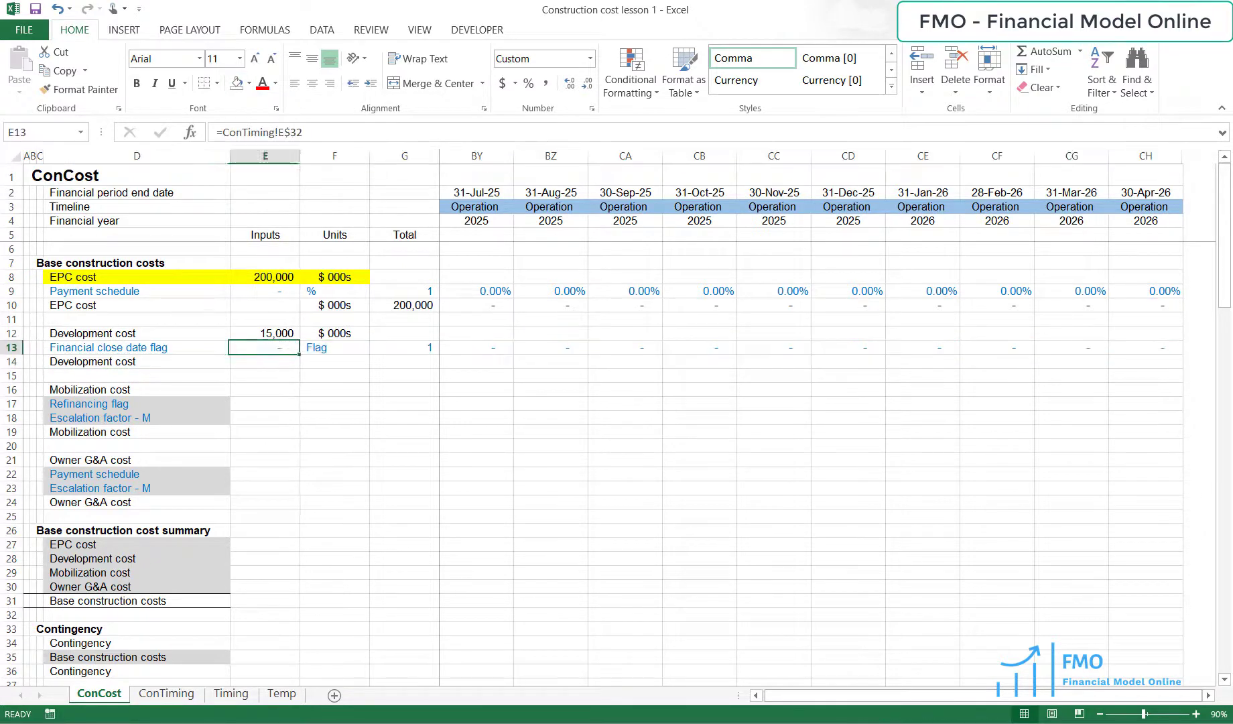
pyautogui.press('Right')
pyautogui.press('Right')
pyautogui.press('Right')
pyautogui.press('Left')
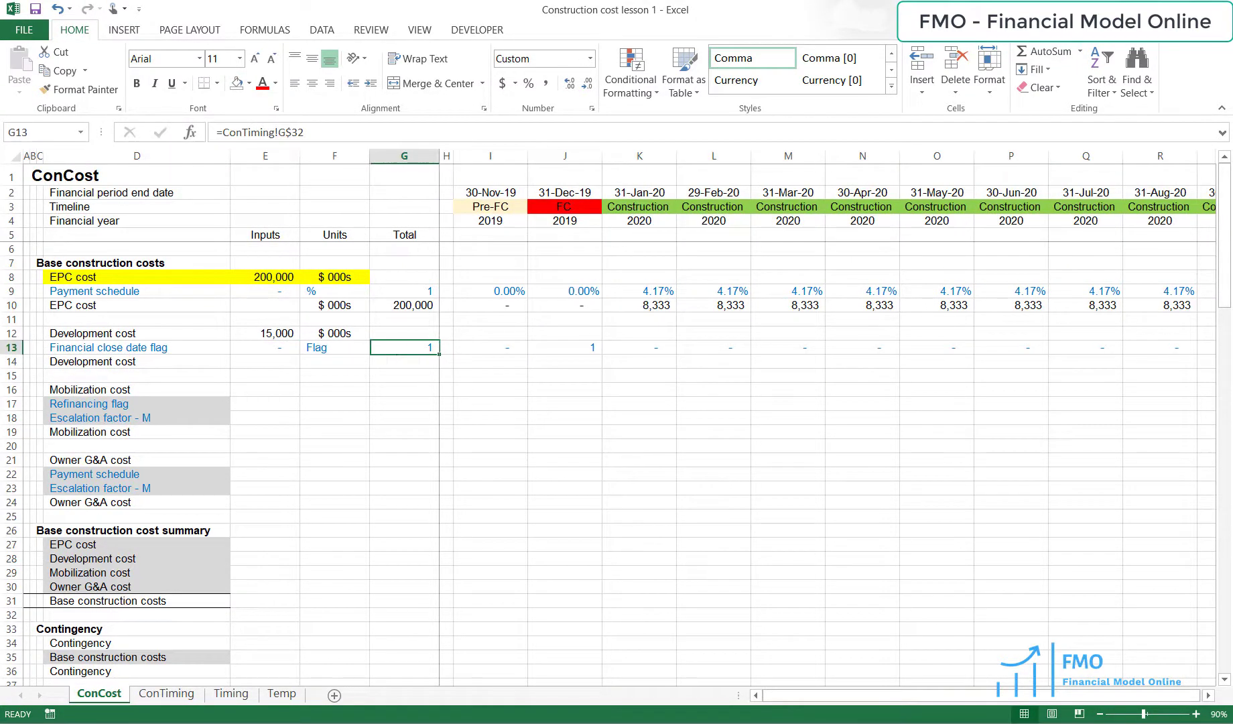
pyautogui.press('Left')
pyautogui.press('Down')
pyautogui.write('$ 0')
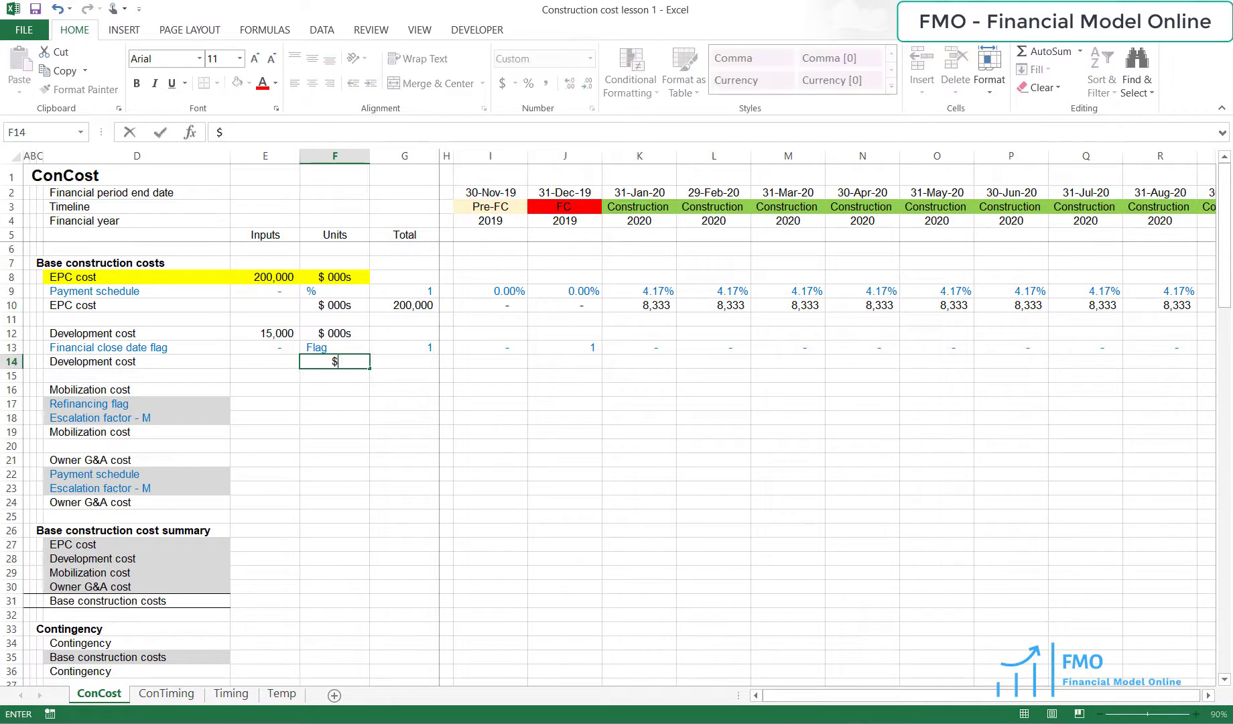
pyautogui.press('Return')
# Step: Calculate the first period's Development cost in I14 with the formula =$E$12*I13
pyautogui.press('Up')
pyautogui.press('Right')
pyautogui.press('Right')
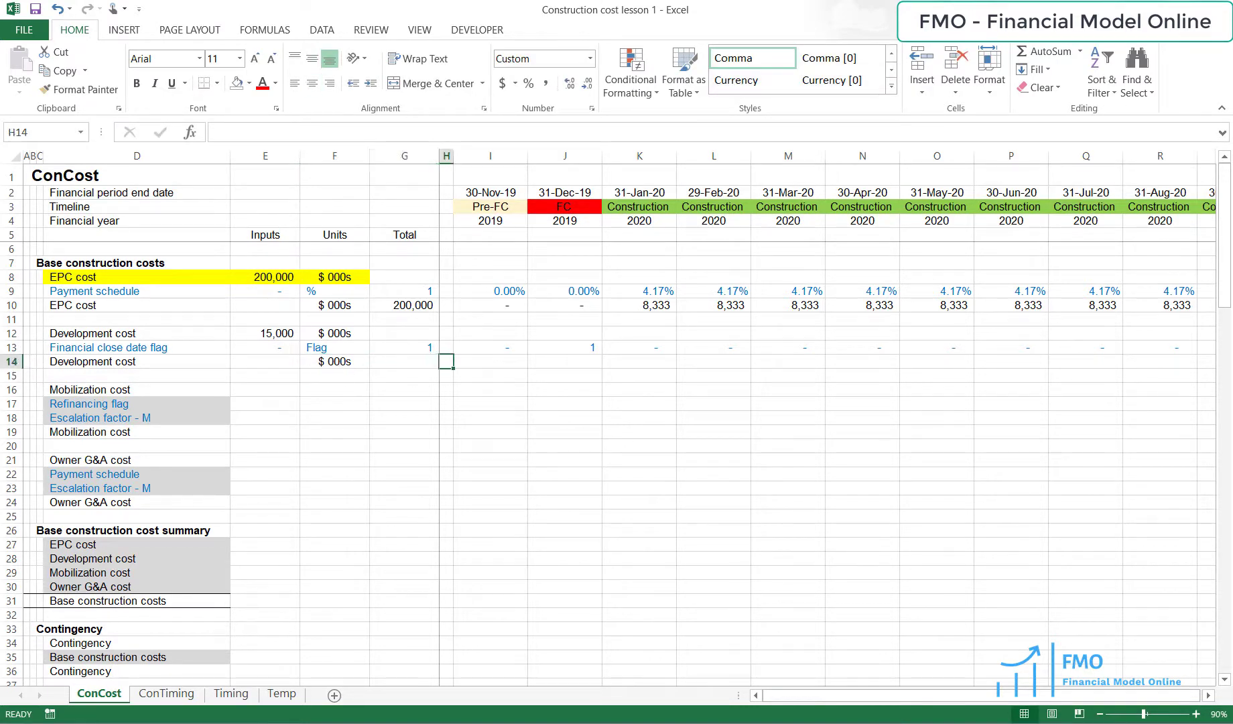
pyautogui.press('Right')
pyautogui.write('=')
pyautogui.press('Up')
pyautogui.press('Left')
pyautogui.press('Left')
pyautogui.press('Left')
pyautogui.press('Left')
pyautogui.press('Up')
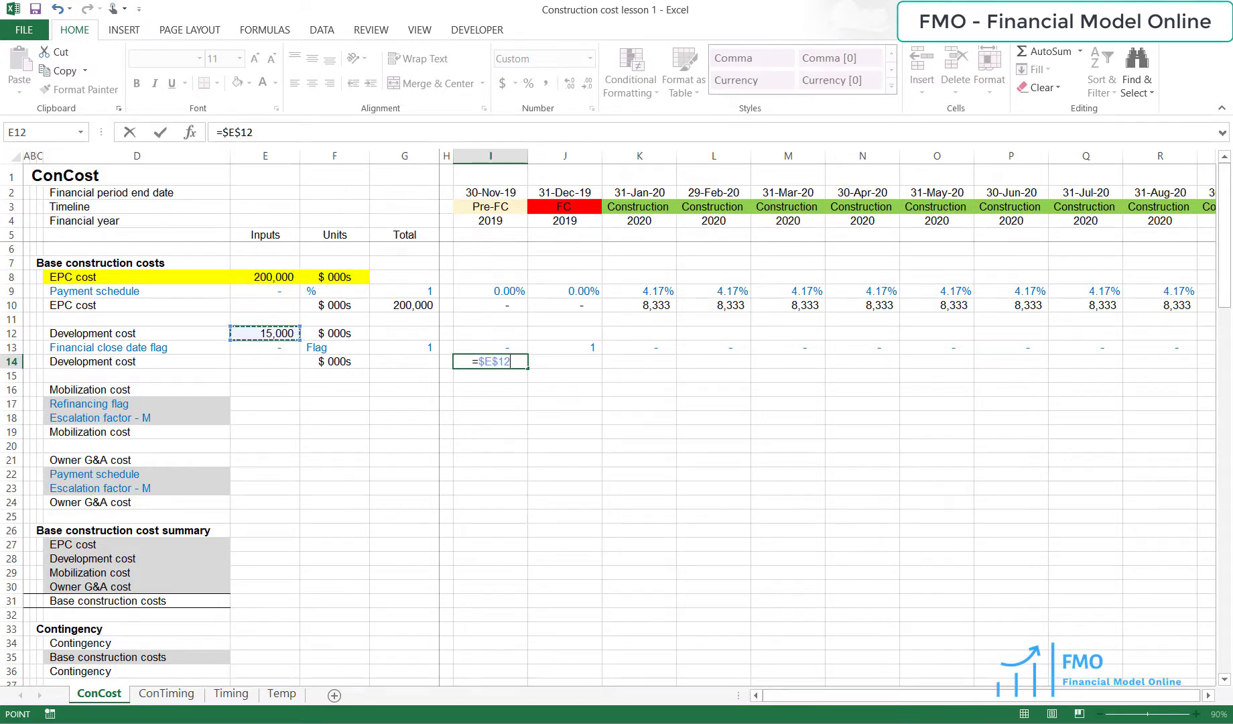
pyautogui.write('*')
pyautogui.press('Up')
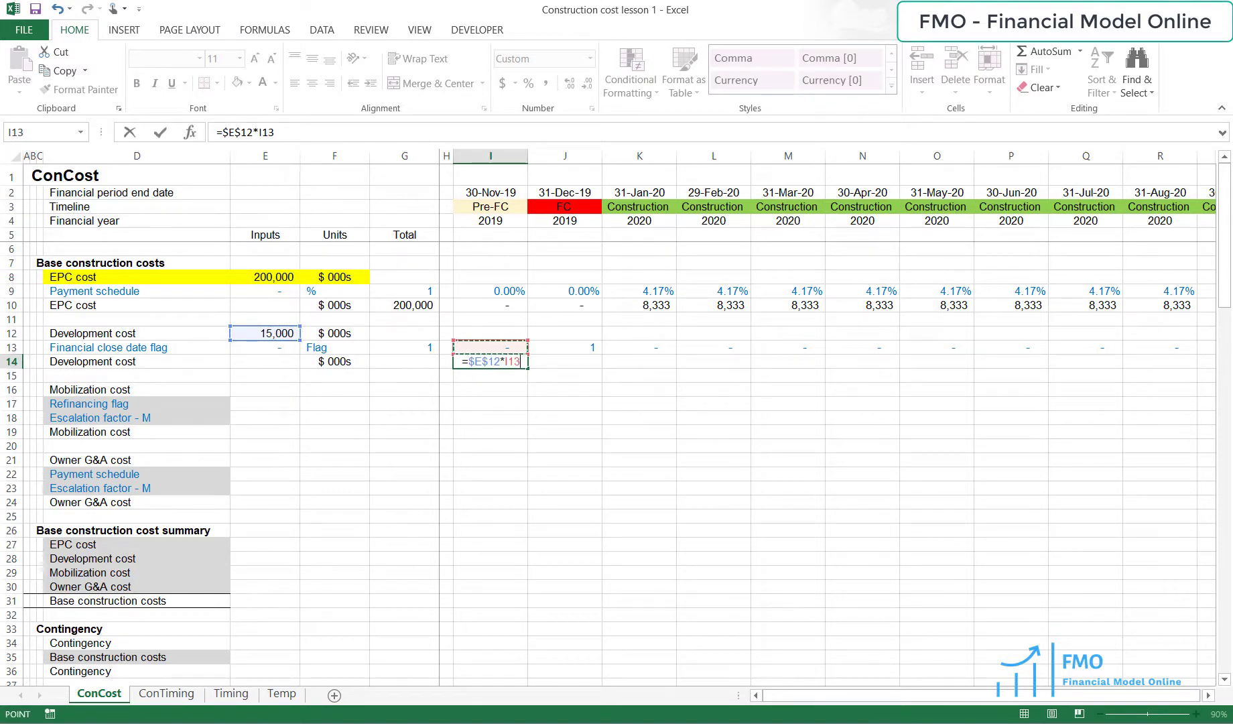
pyautogui.press('Return')
# Step: Copy the I14 Development cost formula across all timeline columns of row 14 and check the financial close period
pyautogui.press('Up')
pyautogui.hotkey('ctrl', 'c')
pyautogui.hotkey('ctrl', 'shift', 'Right')
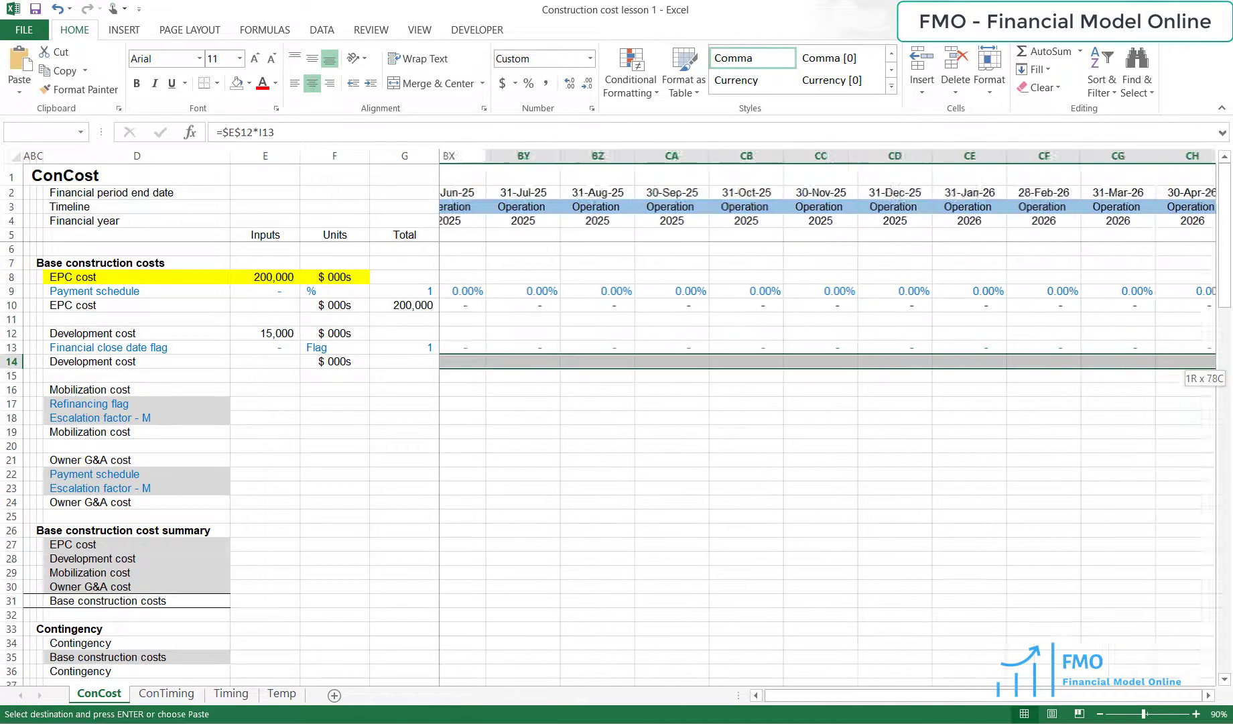
pyautogui.press('Return')
pyautogui.press('Right')
pyautogui.press('Right')
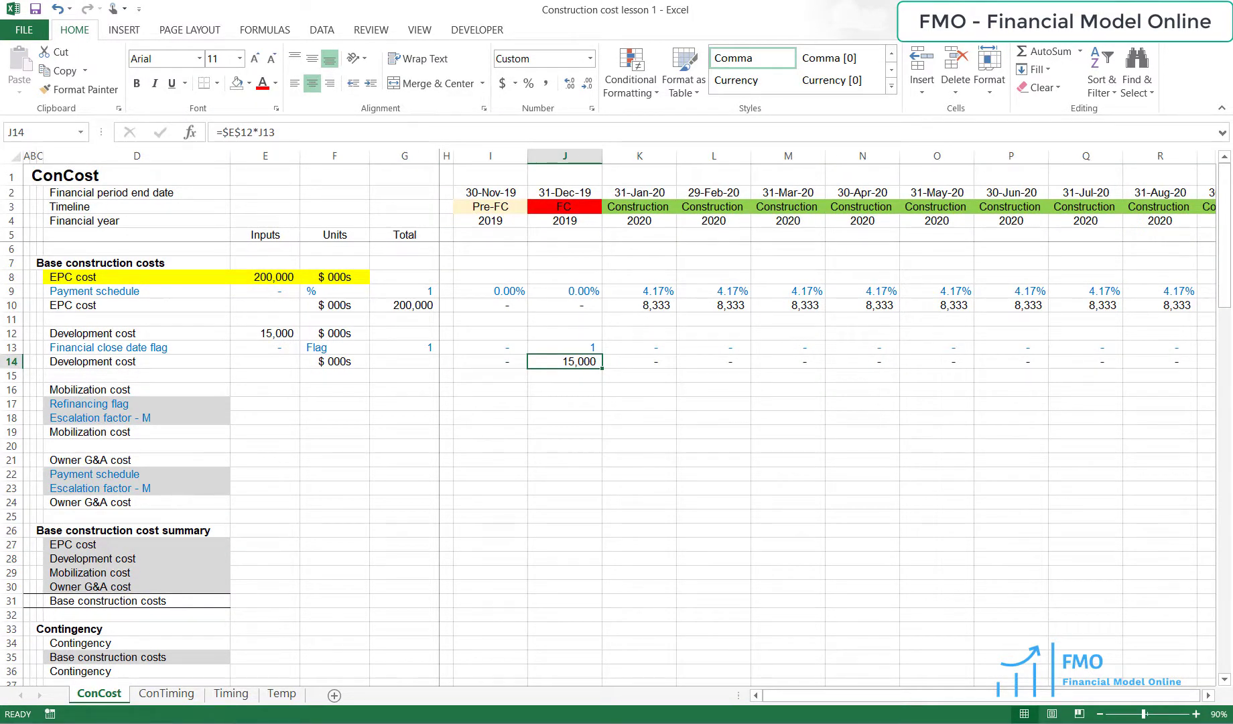
# Step: Fill the Development cost input cells D12:F12 with yellow
pyautogui.press('Left')
pyautogui.press('Left')
pyautogui.press('Left')
pyautogui.press('Left')
pyautogui.press('Left')
pyautogui.press('Left')
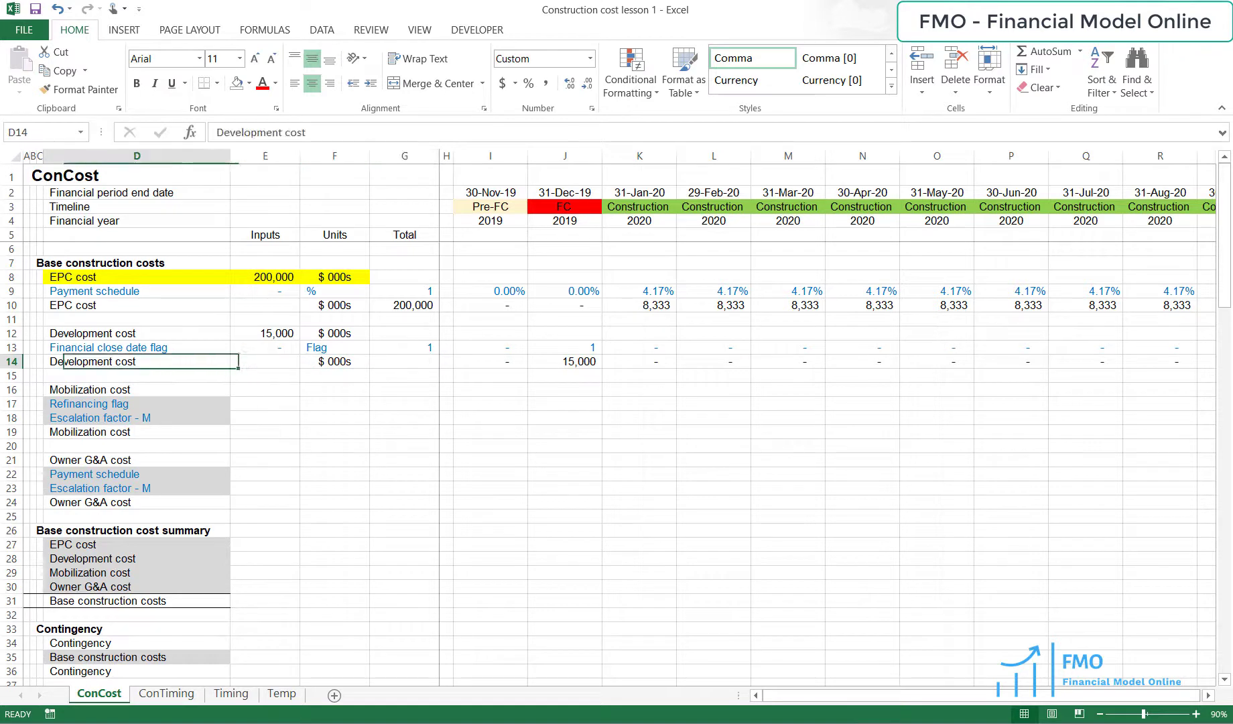
pyautogui.press('Up')
pyautogui.press('Up')
pyautogui.hotkey('shift', 'Right')
pyautogui.hotkey('shift', 'Right')
pyautogui.press('alt')
pyautogui.press('h')
pyautogui.press('h')
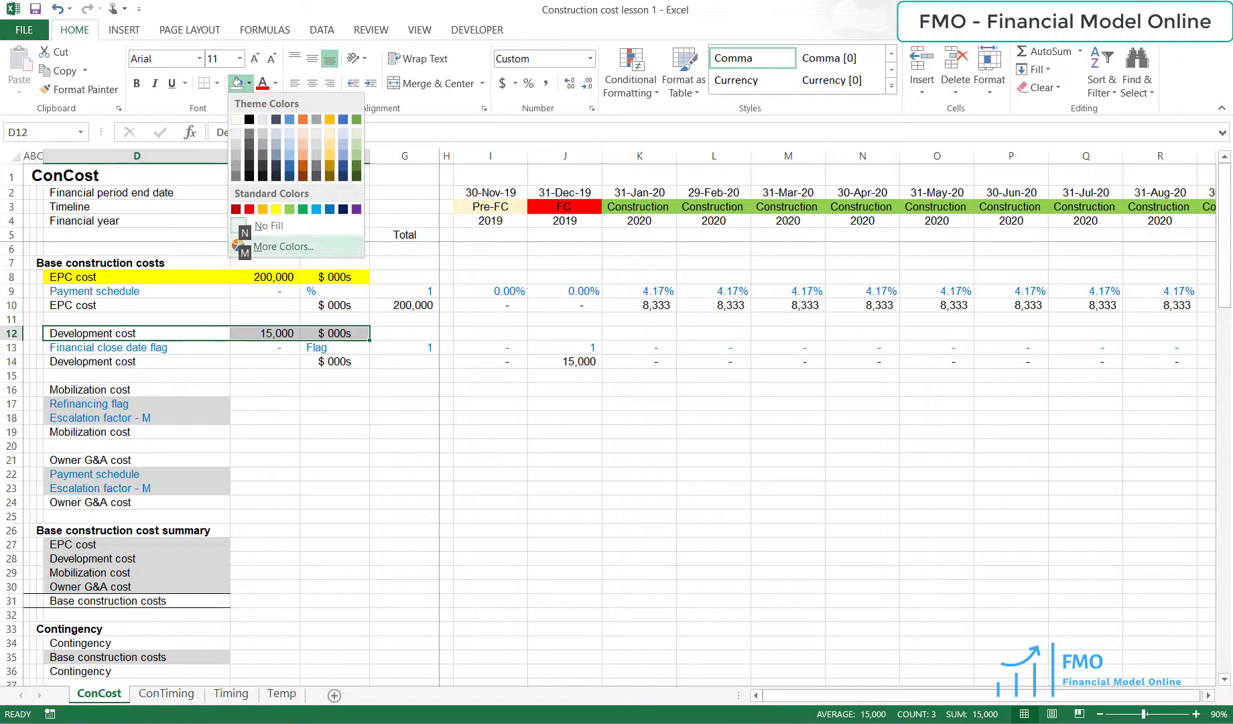
pyautogui.press('Left')
pyautogui.press('Return')
# Step: Enter the Mobilization cost input of 5,000 in E16 with "$ 000s" as its units in F16
pyautogui.press('Down')
pyautogui.press('Down')
pyautogui.press('Down')
pyautogui.press('Down')
pyautogui.press('Right')
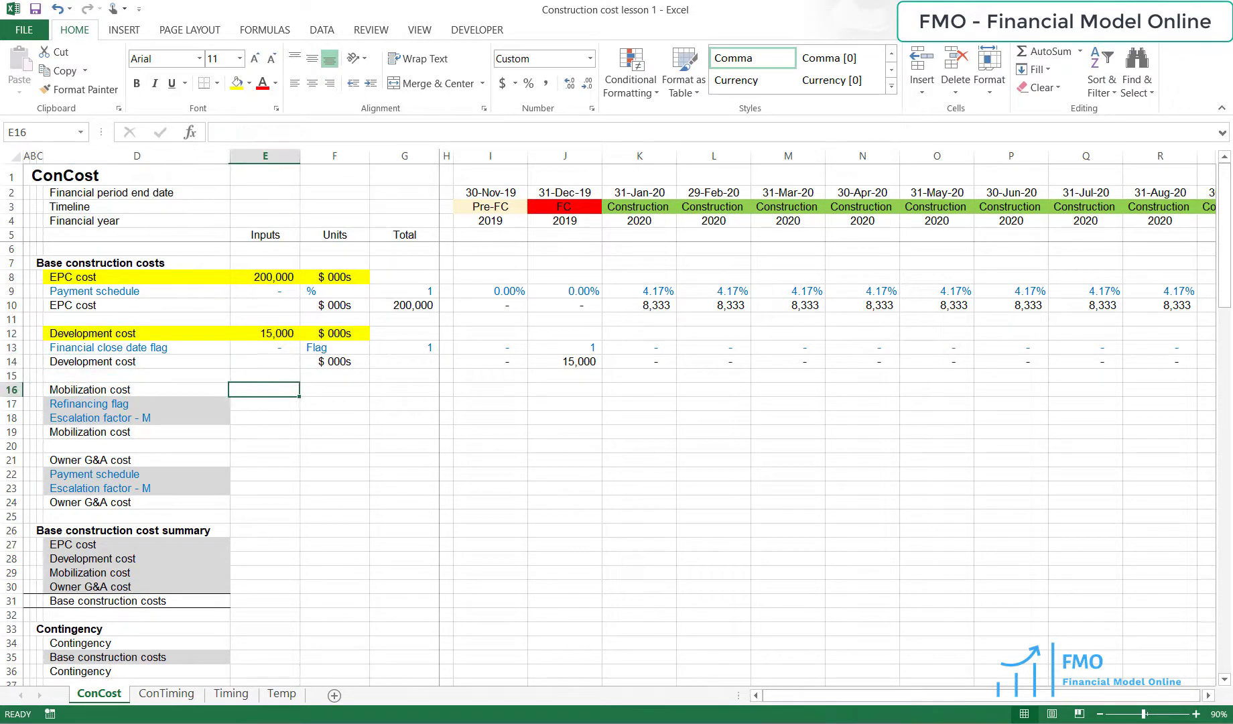
pyautogui.write('5,000')
pyautogui.press('Return')
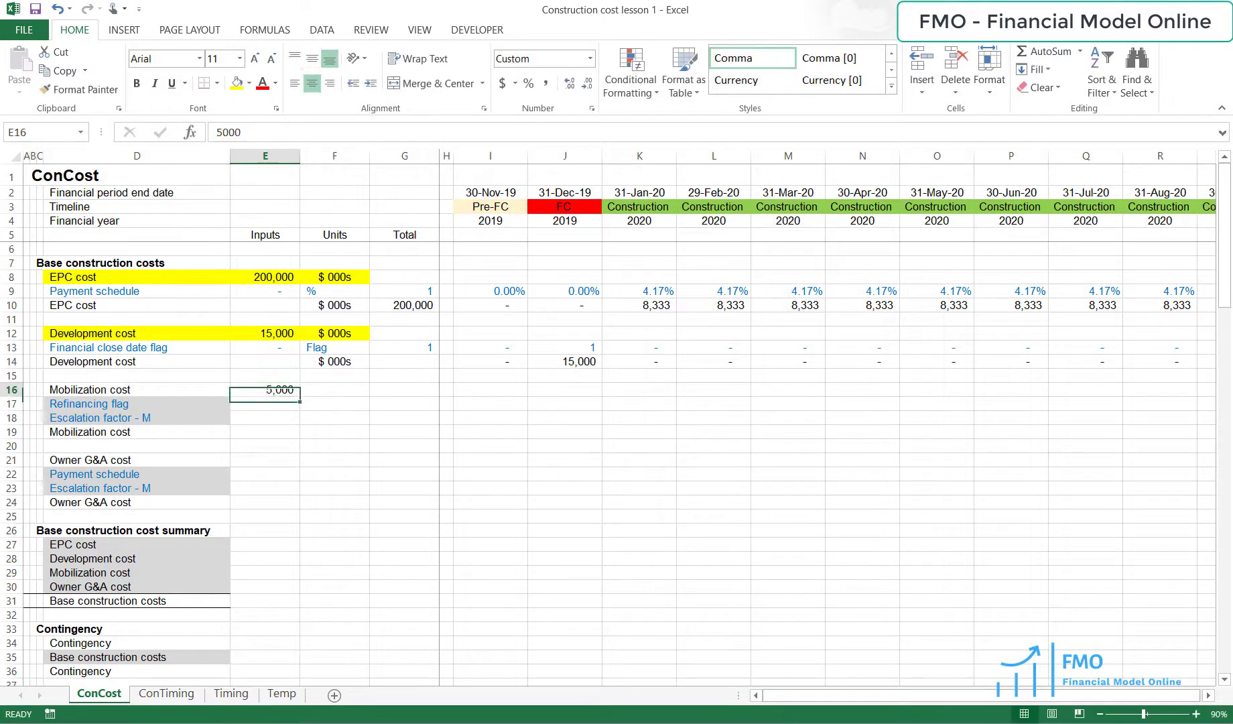
pyautogui.press('Up')
pyautogui.press('Right')
pyautogui.write('$')
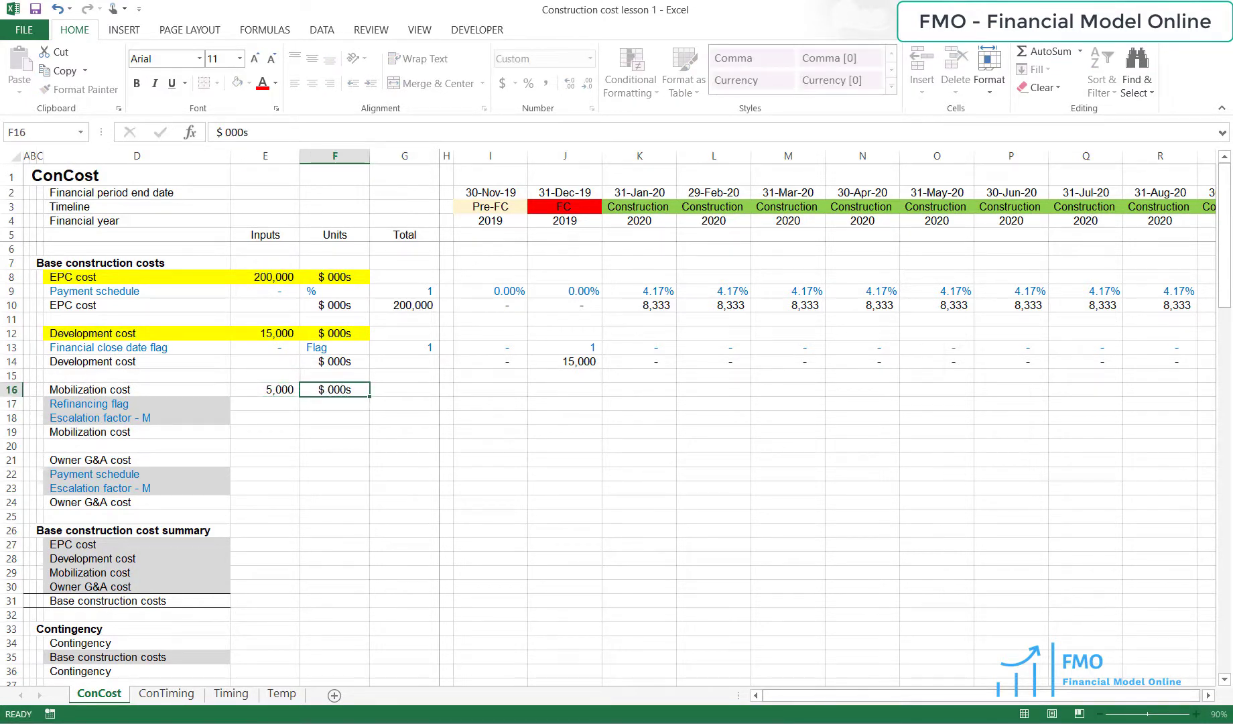
pyautogui.press('Return')
# Step: Find the Refinancing flag row 59 on the ConTiming sheet and set the whole row's font colour to red
pyautogui.press('Left')
pyautogui.press('Left')
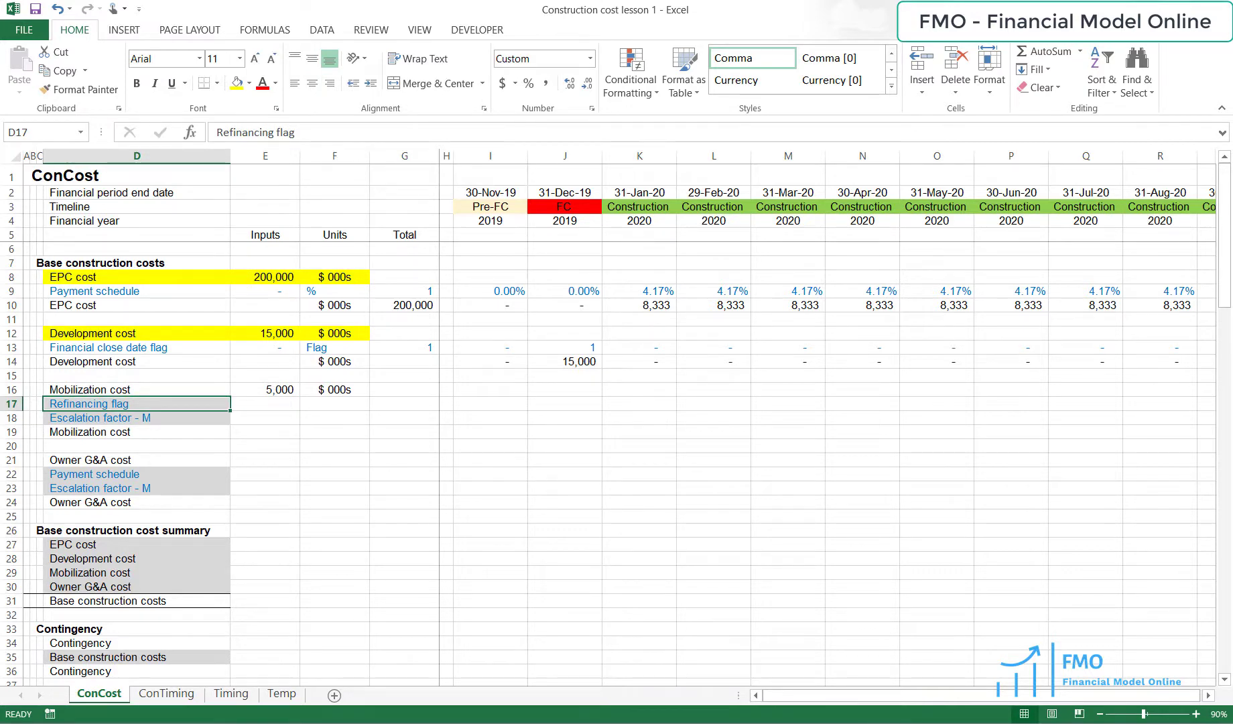
pyautogui.hotkey('ctrl', 'pagedown')
pyautogui.press('Down')
pyautogui.press('Down')
pyautogui.press('Down')
pyautogui.press('Down')
pyautogui.press('Down')
pyautogui.press('Down')
pyautogui.press('Down')
pyautogui.press('Down')
pyautogui.press('Down')
pyautogui.press('Down')
pyautogui.press('Down')
pyautogui.press('Down')
pyautogui.press('Down')
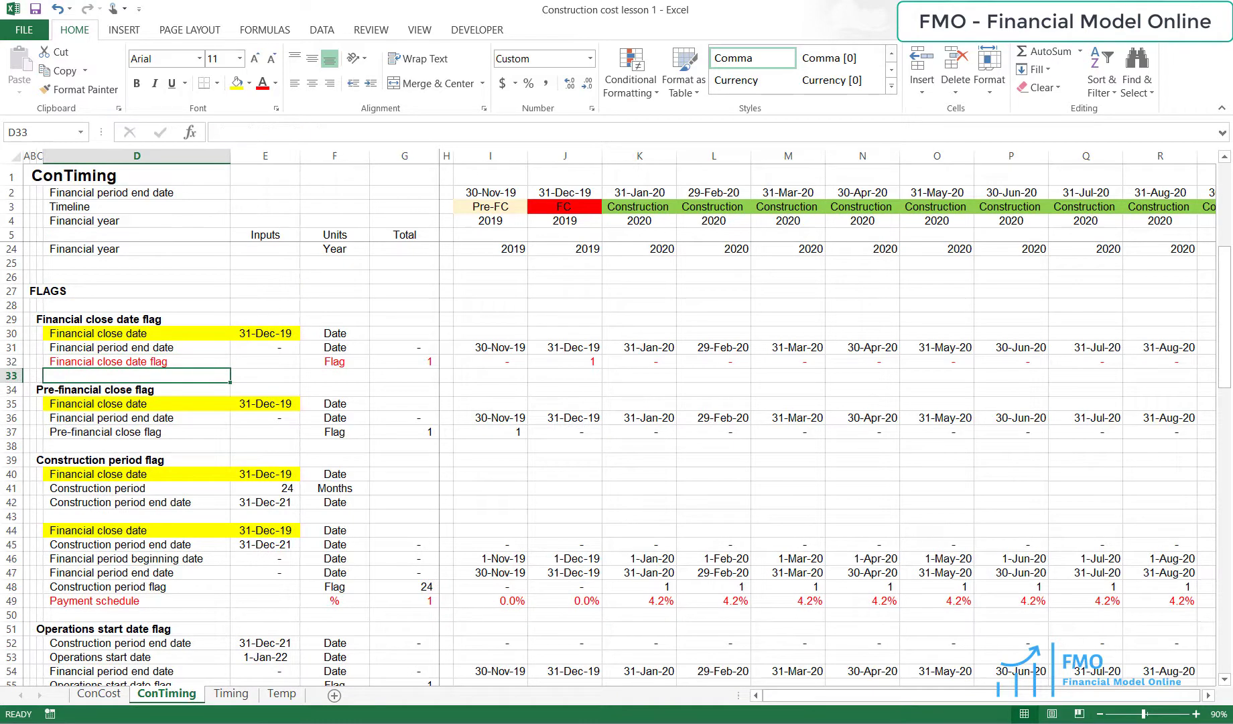
pyautogui.press('Down')
pyautogui.press('Down')
pyautogui.press('Down')
pyautogui.press('Down')
pyautogui.press('Down')
pyautogui.press('Down')
pyautogui.press('Down')
pyautogui.press('Down')
pyautogui.press('Down')
pyautogui.press('Down')
pyautogui.press('Down')
pyautogui.press('Down')
pyautogui.press('Down')
pyautogui.press('Down')
pyautogui.press('Down')
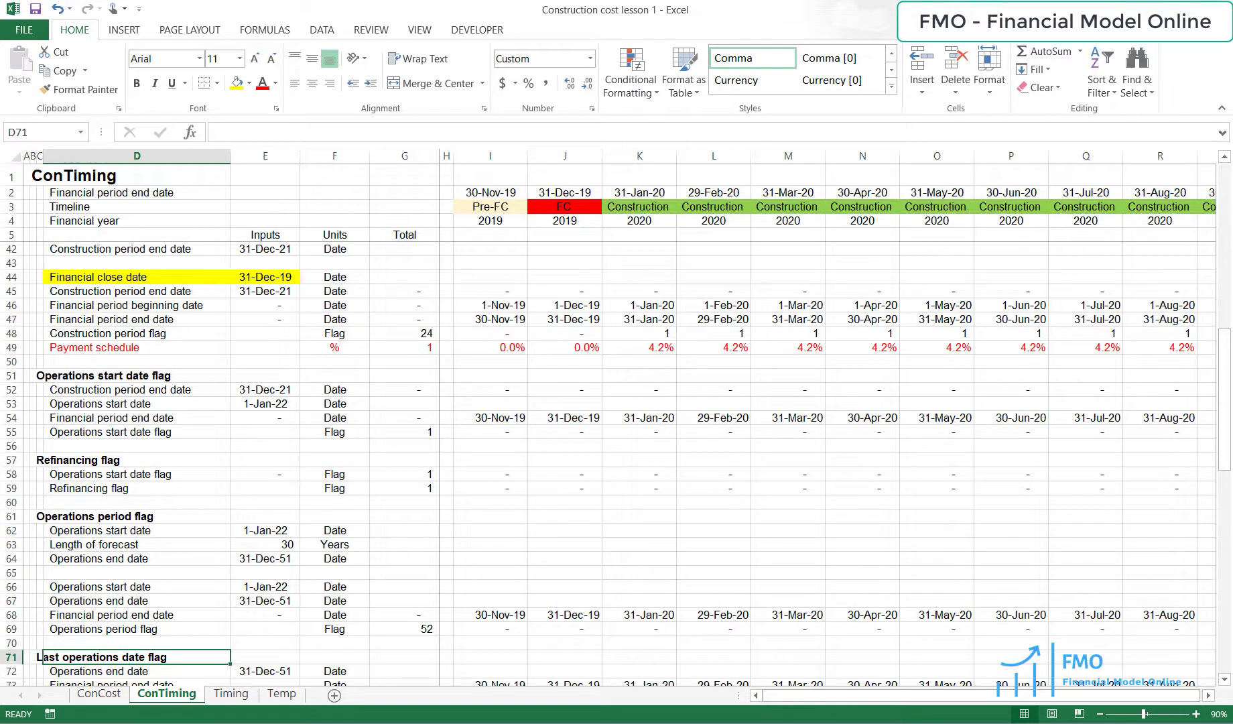
pyautogui.press('Up')
pyautogui.hotkey('shift', 'space')
pyautogui.hotkey('alt', 'h')
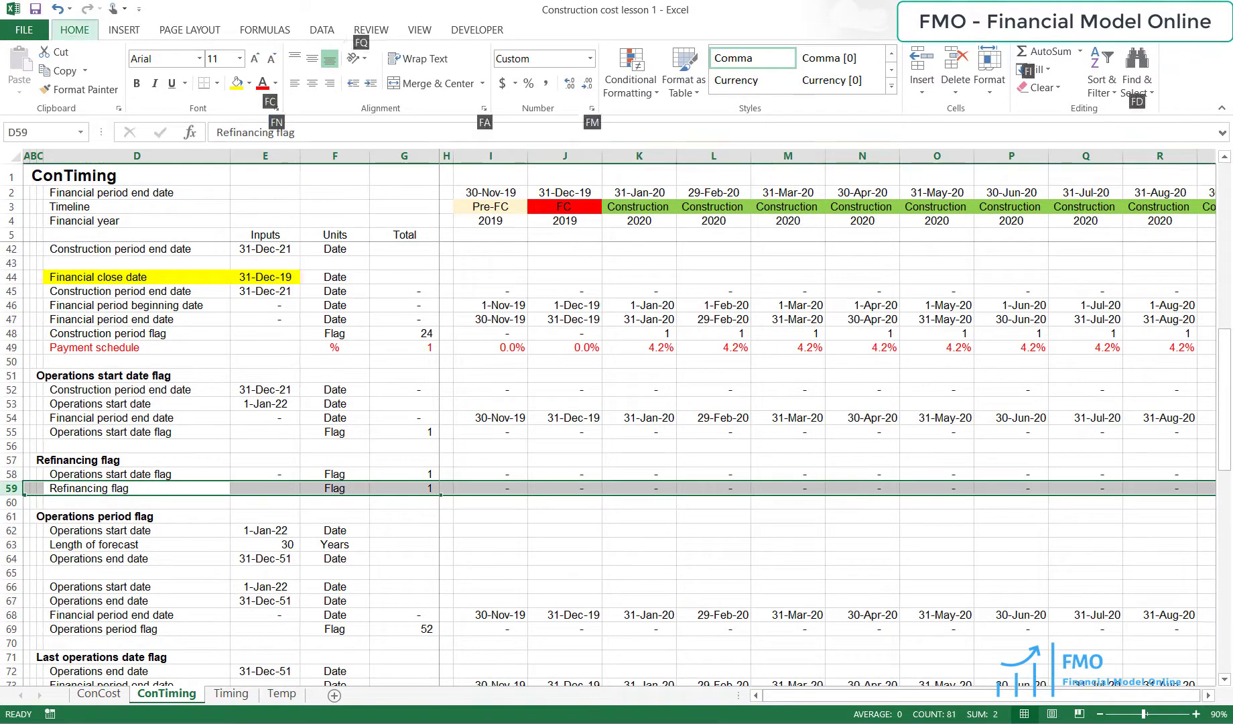
pyautogui.press('f')
pyautogui.press('c')
pyautogui.press('Return')
pyautogui.press('Down')
pyautogui.press('Up')
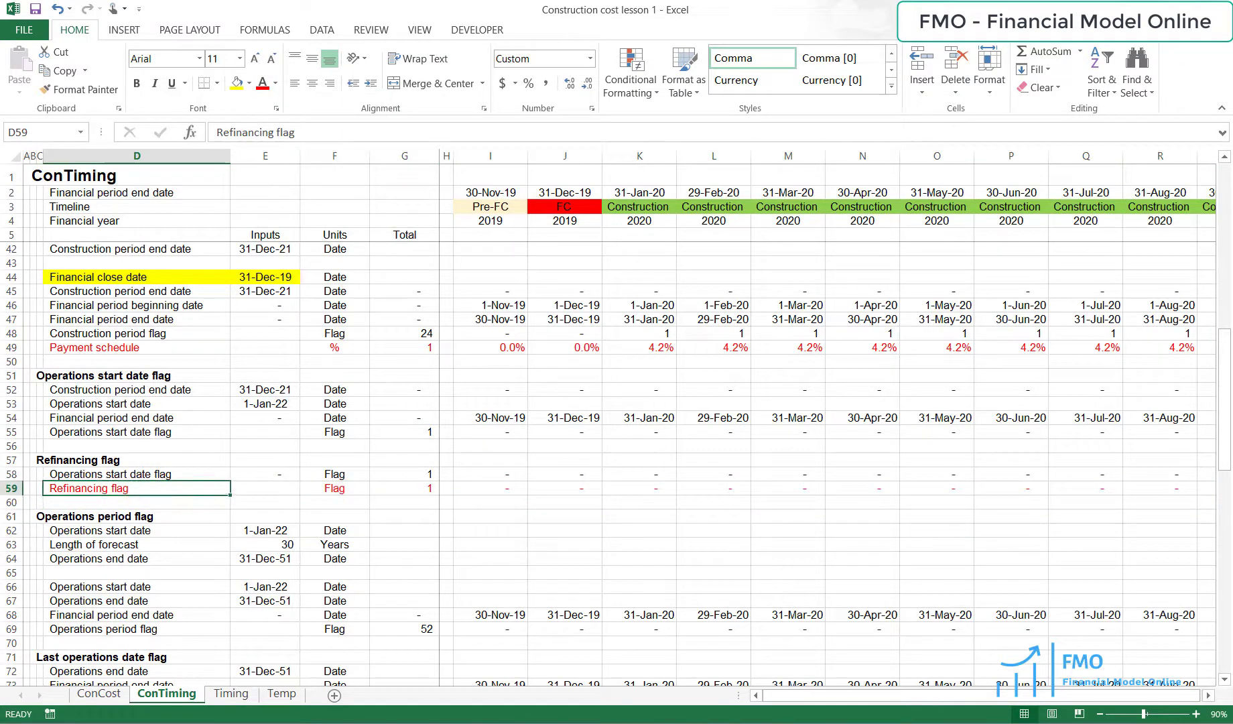
# Step: Link the Refinancing flag label in ConCost D17 to ConTiming D59, with only the row locked (=ConTiming!D$59)
pyautogui.hotkey('ctrl', 'c')
pyautogui.hotkey('ctrl', 'pageup')
pyautogui.hotkey('alt', 'h')
pyautogui.press('v')
pyautogui.press('n')
pyautogui.press('F2')
pyautogui.press('F4')
pyautogui.press('Return')
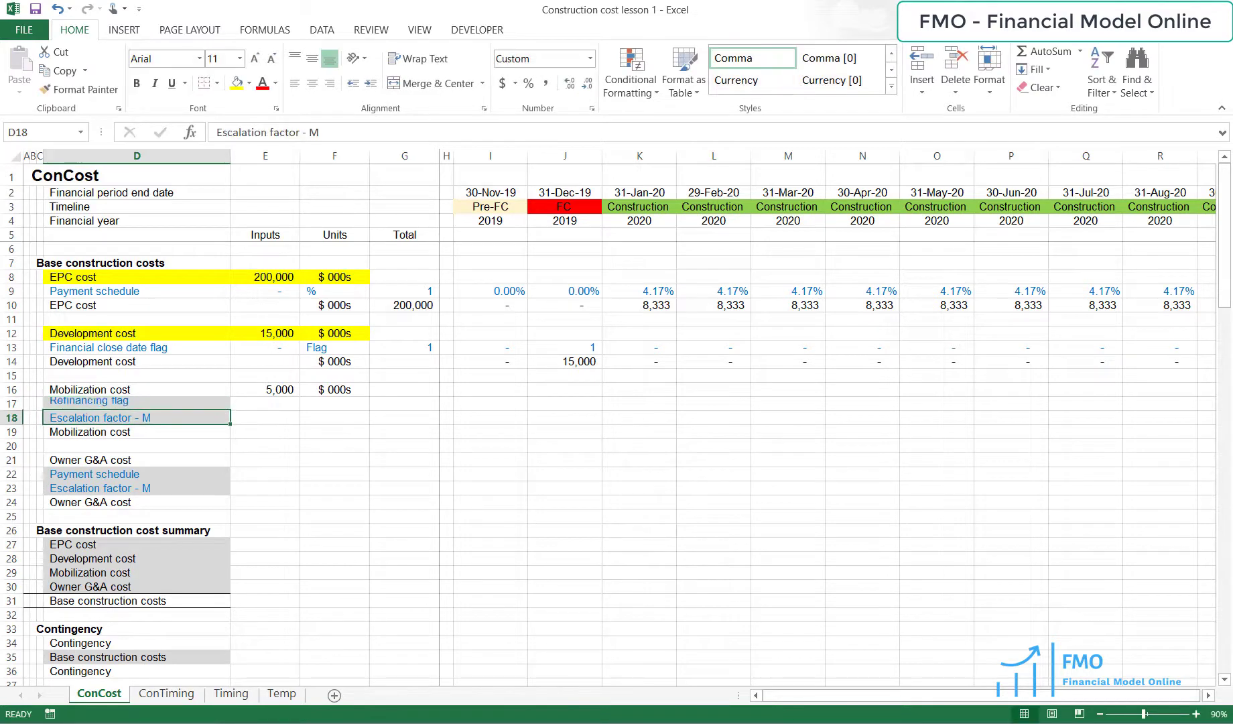
# Step: Find the Escalation factor - M row 115 on the ConTiming sheet and set the whole row's font colour to red
pyautogui.hotkey('ctrl', 'pagedown')
pyautogui.press('Down')
pyautogui.press('Down')
pyautogui.press('Down')
pyautogui.press('Down')
pyautogui.press('Down')
pyautogui.press('Down')
pyautogui.press('Down')
pyautogui.press('Down')
pyautogui.press('Down')
pyautogui.press('Down')
pyautogui.press('Down')
pyautogui.press('Down')
pyautogui.press('Down')
pyautogui.press('Down')
pyautogui.press('Down')
pyautogui.press('Down')
pyautogui.press('Down')
pyautogui.press('Down')
pyautogui.press('Down')
pyautogui.press('Down')
pyautogui.press('Down')
pyautogui.press('Down')
pyautogui.press('Down')
pyautogui.press('Down')
pyautogui.press('Down')
pyautogui.press('Down')
pyautogui.press('Down')
pyautogui.press('Down')
pyautogui.press('Down')
pyautogui.press('Down')
pyautogui.press('Down')
pyautogui.press('Down')
pyautogui.press('Down')
pyautogui.press('Down')
pyautogui.press('Down')
pyautogui.press('Down')
pyautogui.press('Down')
pyautogui.press('Down')
pyautogui.press('Down')
pyautogui.press('Down')
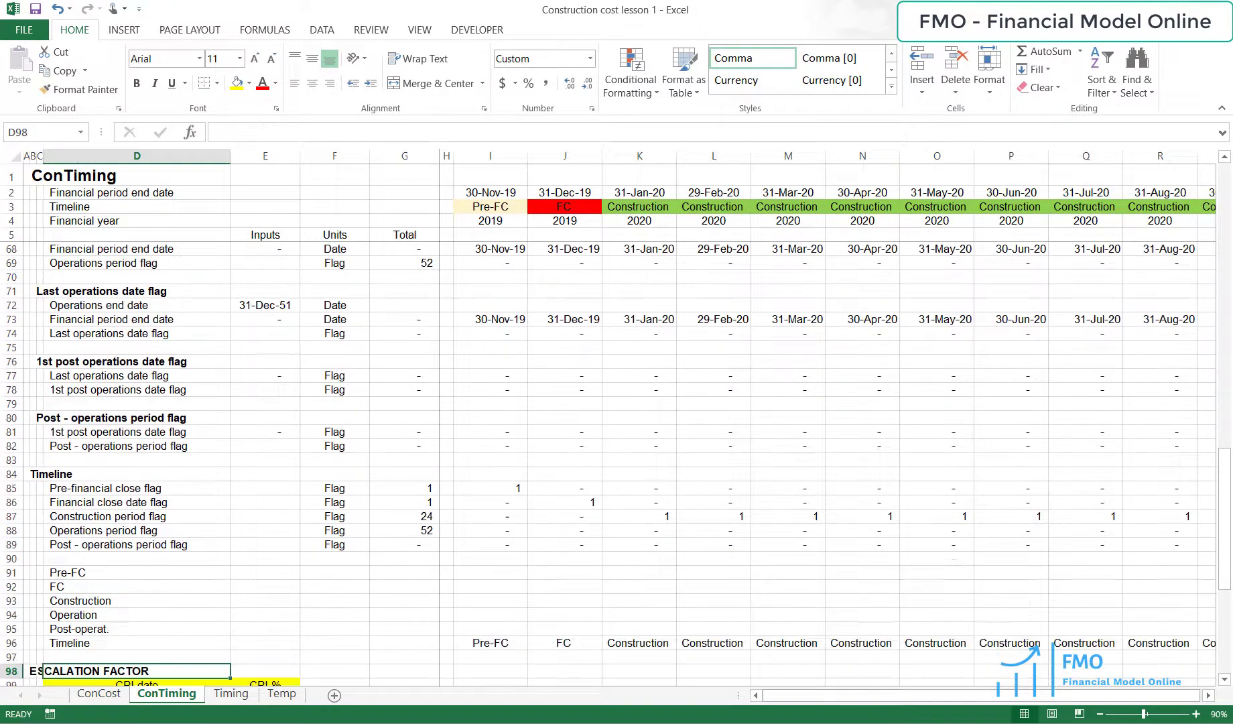
pyautogui.scroll(-1, 615, 407)
pyautogui.hotkey('shift', 'space')
pyautogui.hotkey('alt', 'h')
pyautogui.press('f')
pyautogui.press('c')
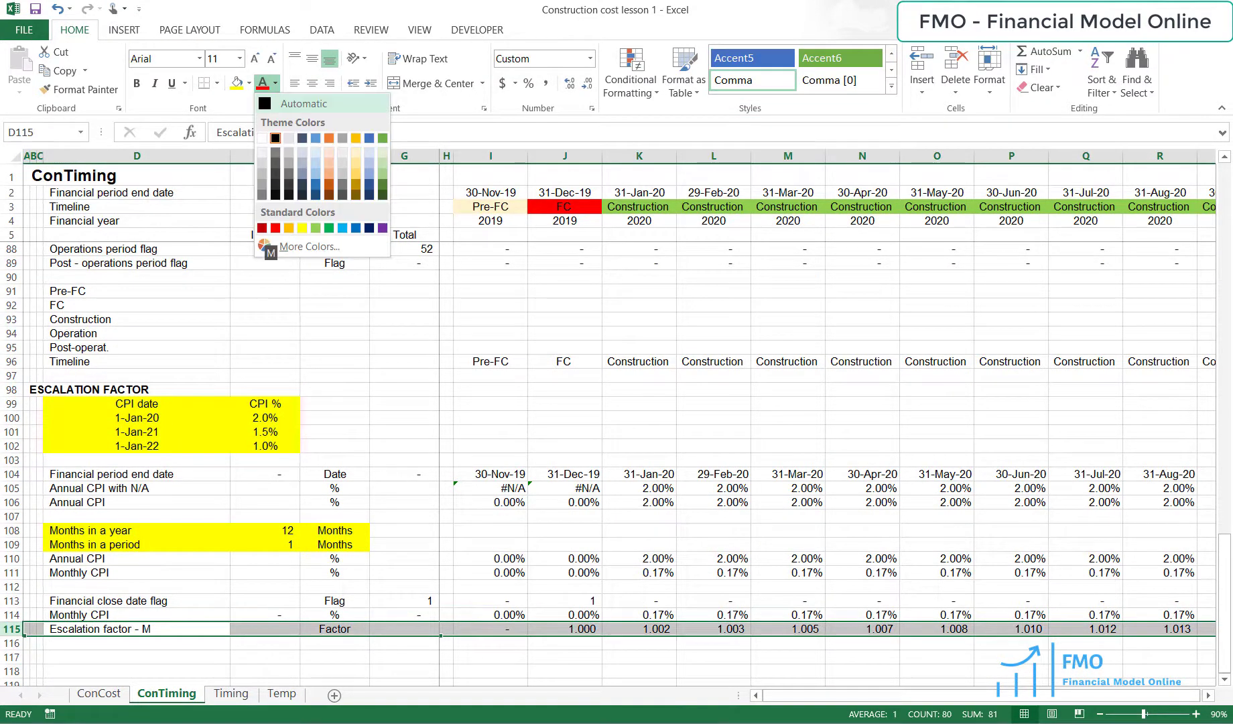
pyautogui.press('Return')
# Step: Link the Escalation factor - M label in ConCost D18 to ConTiming D115, with only the row locked
pyautogui.hotkey('ctrl', 'c')
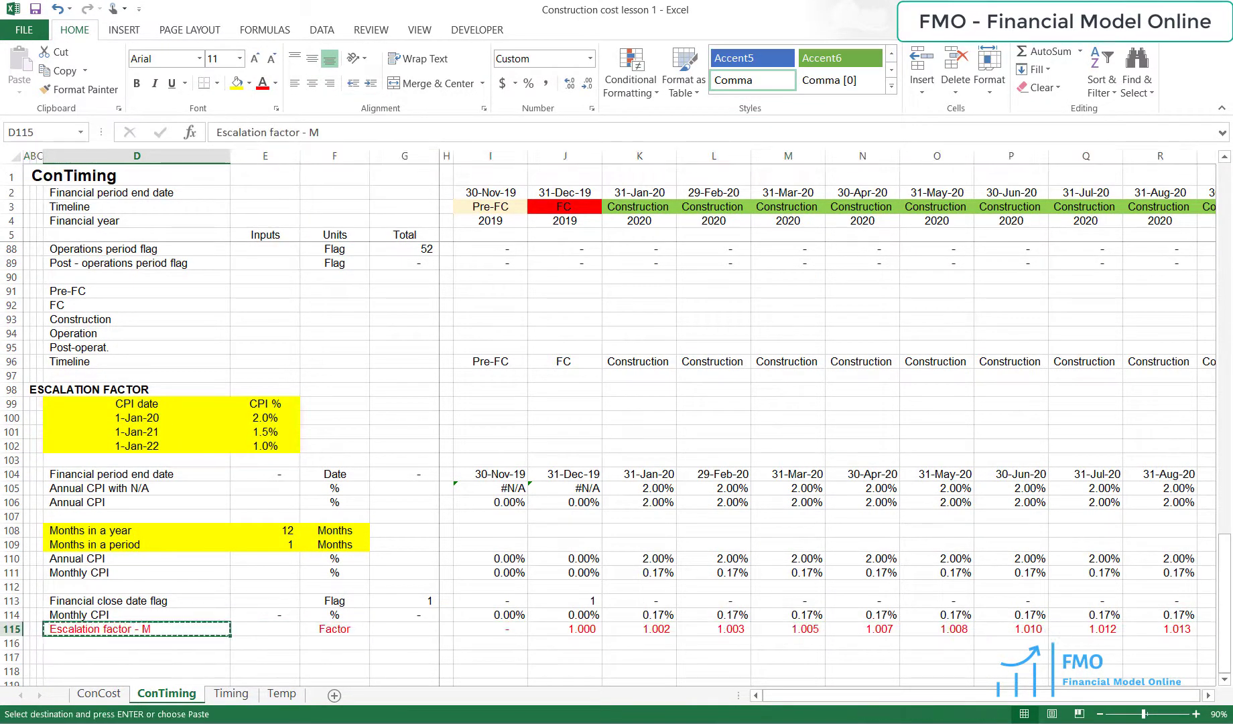
pyautogui.hotkey('ctrl', 'pageup')
pyautogui.hotkey('alt', 'h')
pyautogui.press('v')
pyautogui.press('n')
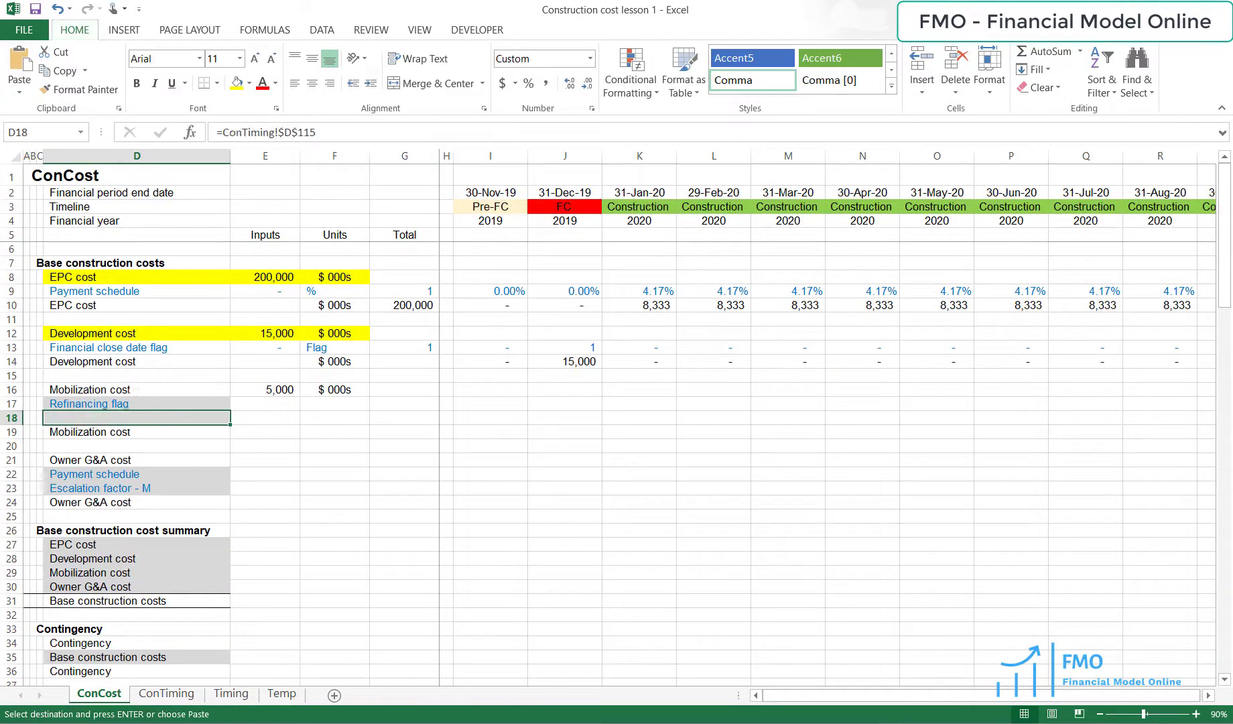
pyautogui.press('F2')
pyautogui.press('F4')
pyautogui.press('Return')
# Step: Remove the grey fill from D17:D18 and copy both link formulas across the row through column CH
pyautogui.press('Up')
pyautogui.press('Up')
pyautogui.hotkey('shift', 'Down')
pyautogui.hotkey('alt', 'h')
pyautogui.press('h')
pyautogui.press('Escape')
pyautogui.hotkey('ctrl', 'c')
pyautogui.hotkey('ctrl', 'shift', 'Right')
pyautogui.press('Return')
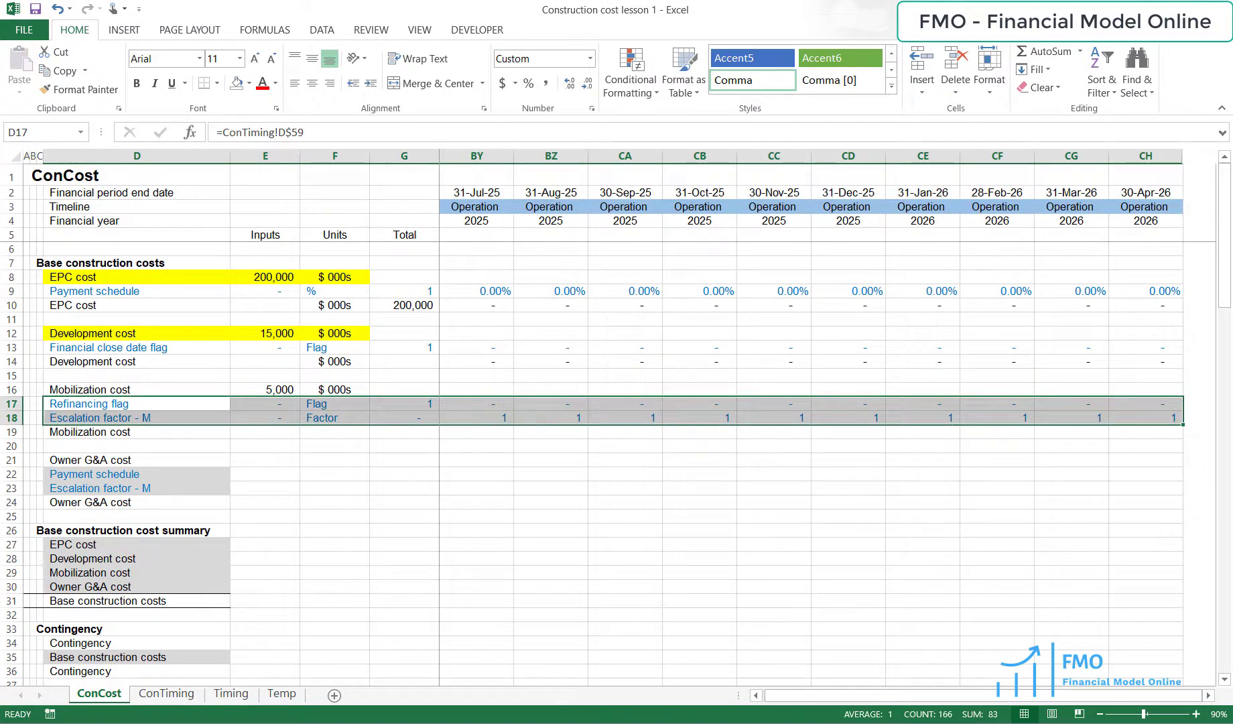
# Step: Show the Escalation factor - M values in I18:CH18 with two decimal places
pyautogui.press('Right')
pyautogui.press('Right')
pyautogui.press('Right')
pyautogui.press('Right')
pyautogui.press('Right')
pyautogui.press('Down')
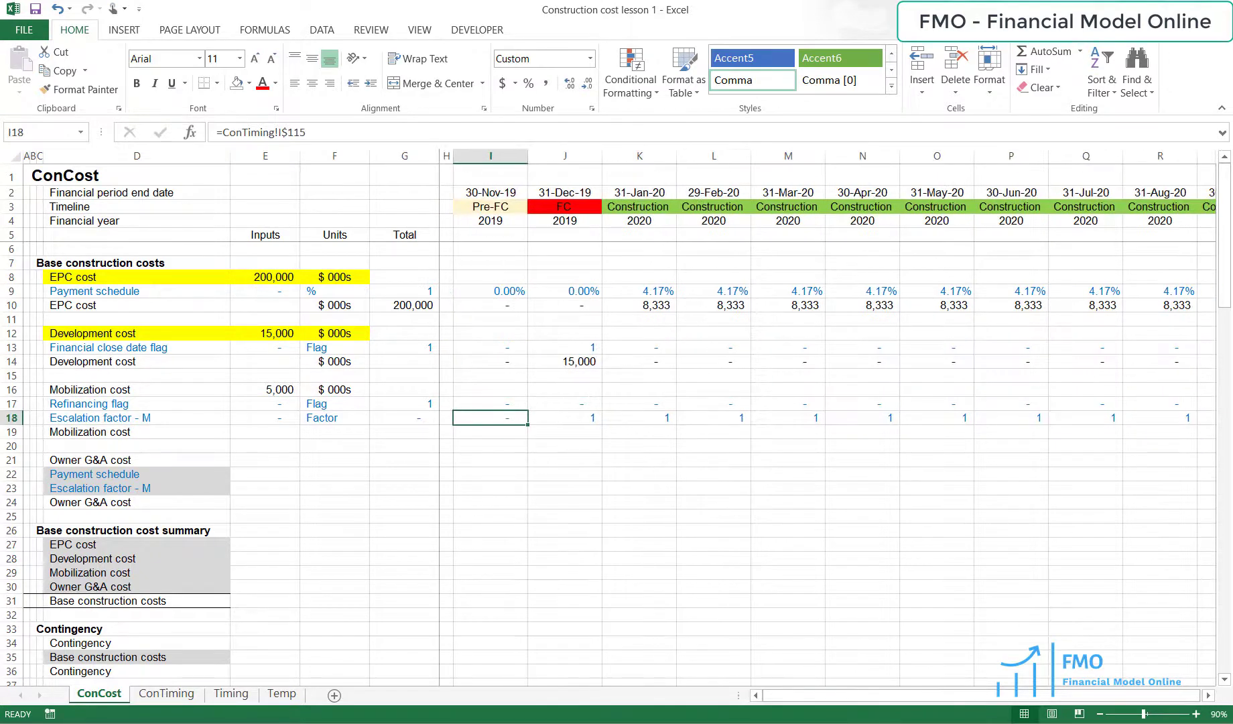
pyautogui.hotkey('ctrl', 'shift', 'Right')
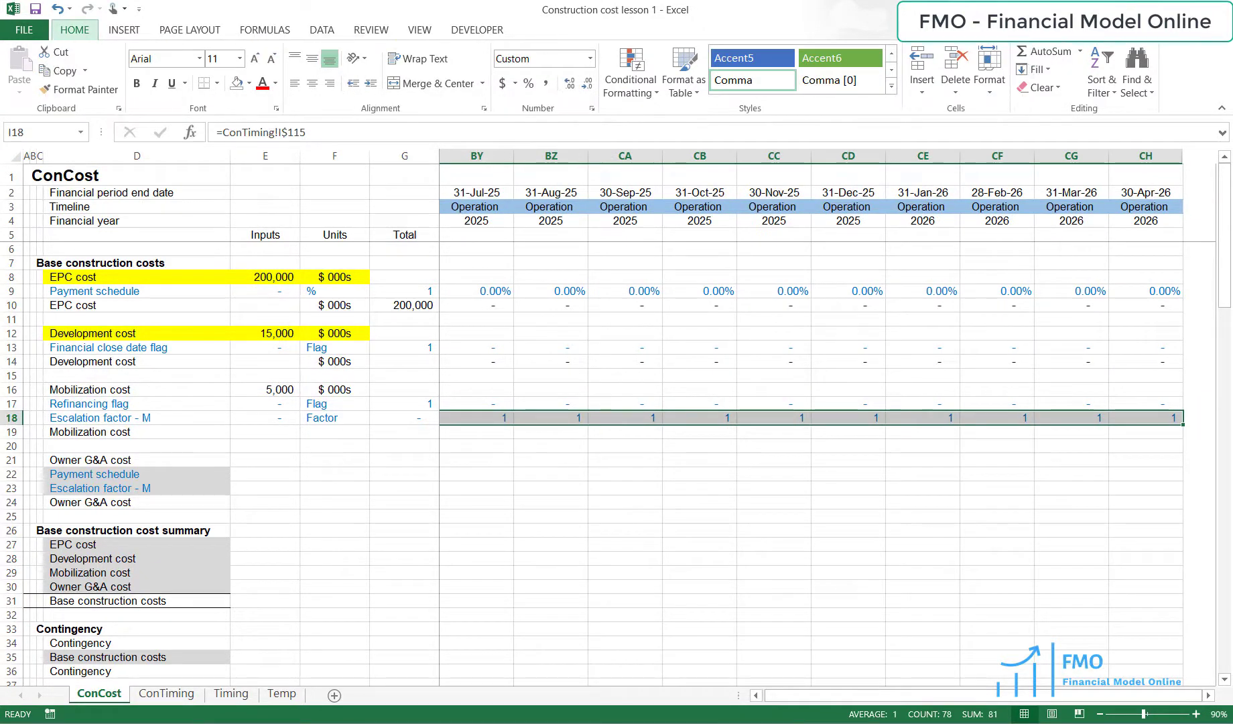
pyautogui.hotkey('alt', 'h')
pyautogui.press('0')
# Step: Enter "$ 000s" in F19 as the units of the calculated Mobilization cost row
pyautogui.press('Left')
pyautogui.press('Left')
pyautogui.press('Left')
pyautogui.press('Left')
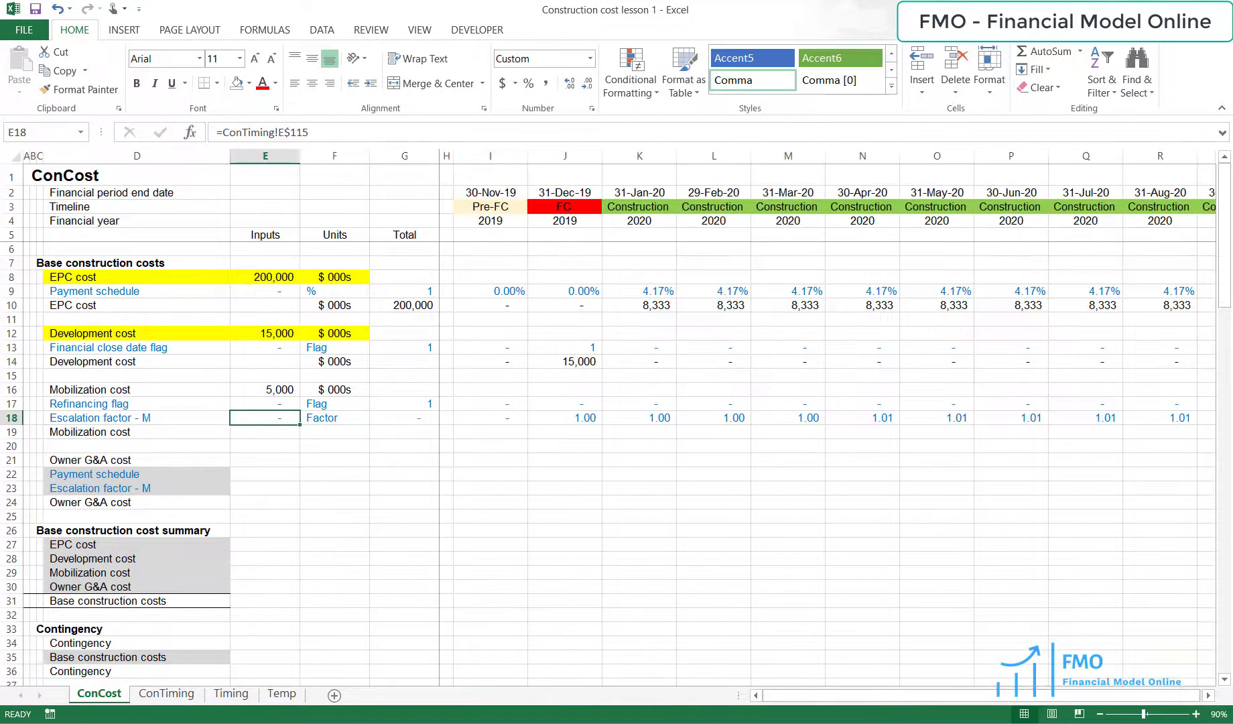
pyautogui.press('Left')
pyautogui.press('Down')
pyautogui.press('Right')
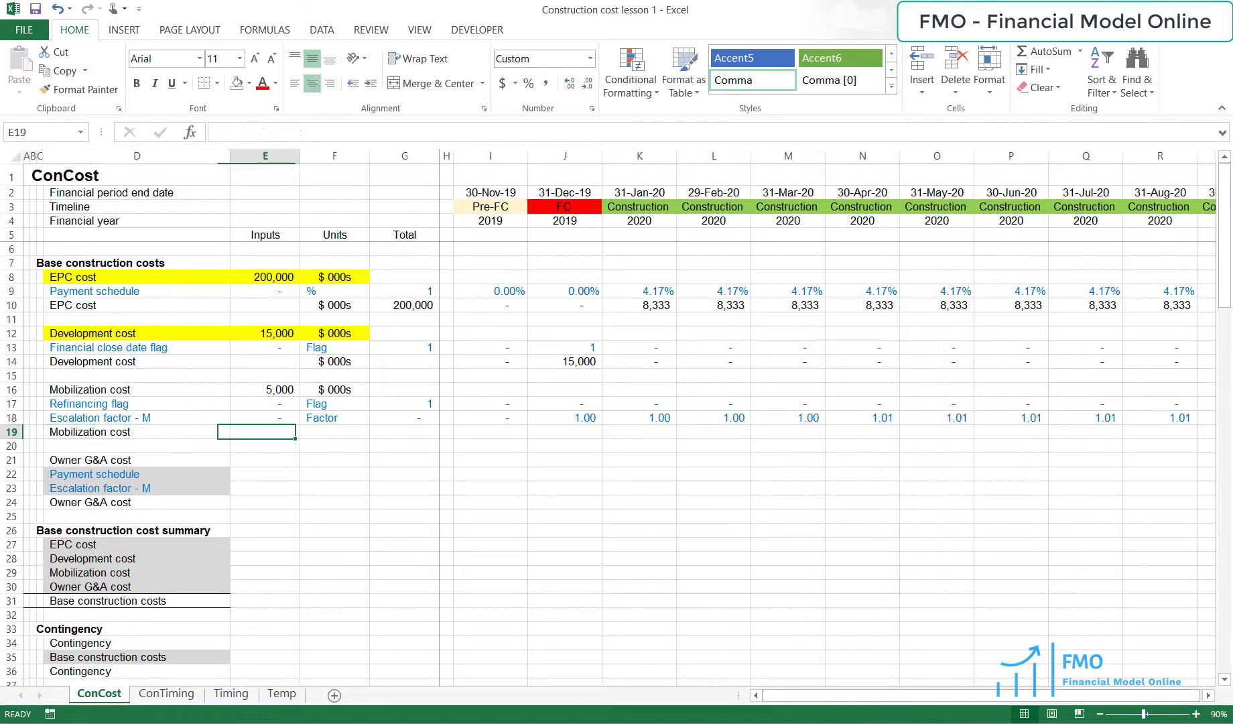
pyautogui.press('Right')
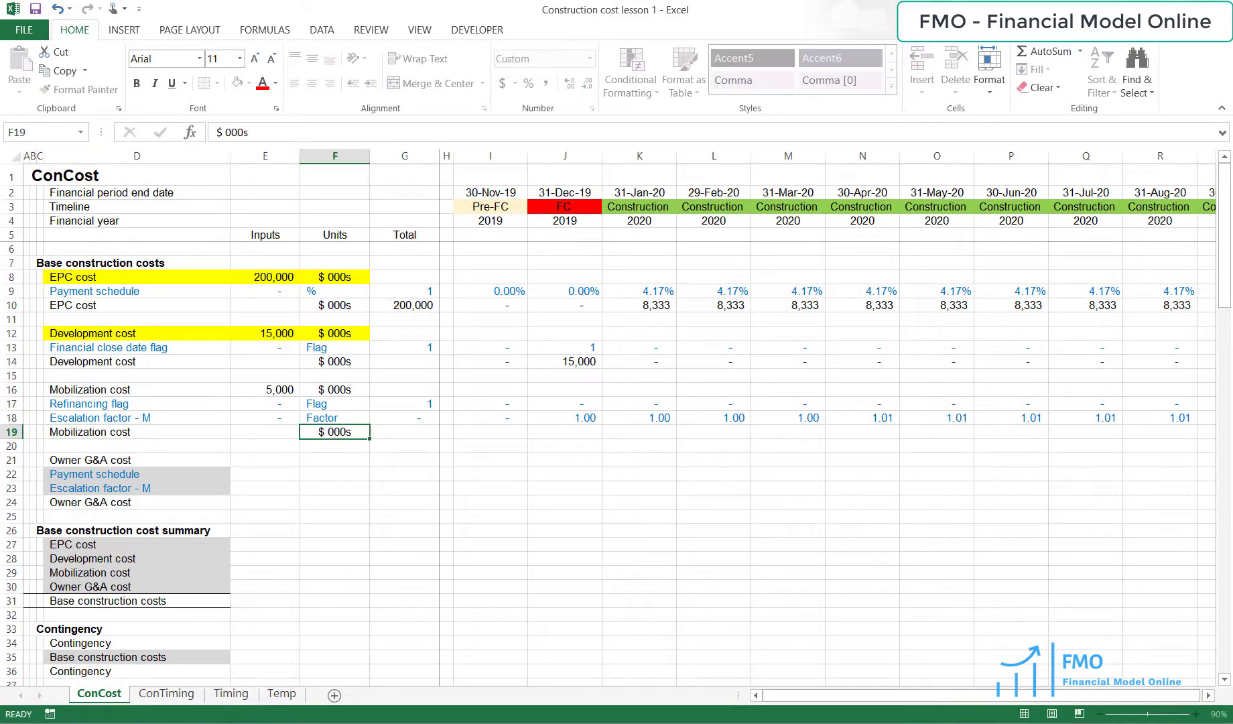
# Step: Calculate the first period's Mobilization cost in I19 with the formula =$E$16*I17*I18
pyautogui.press('Right')
pyautogui.press('Right')
pyautogui.press('Right')
pyautogui.write('=')
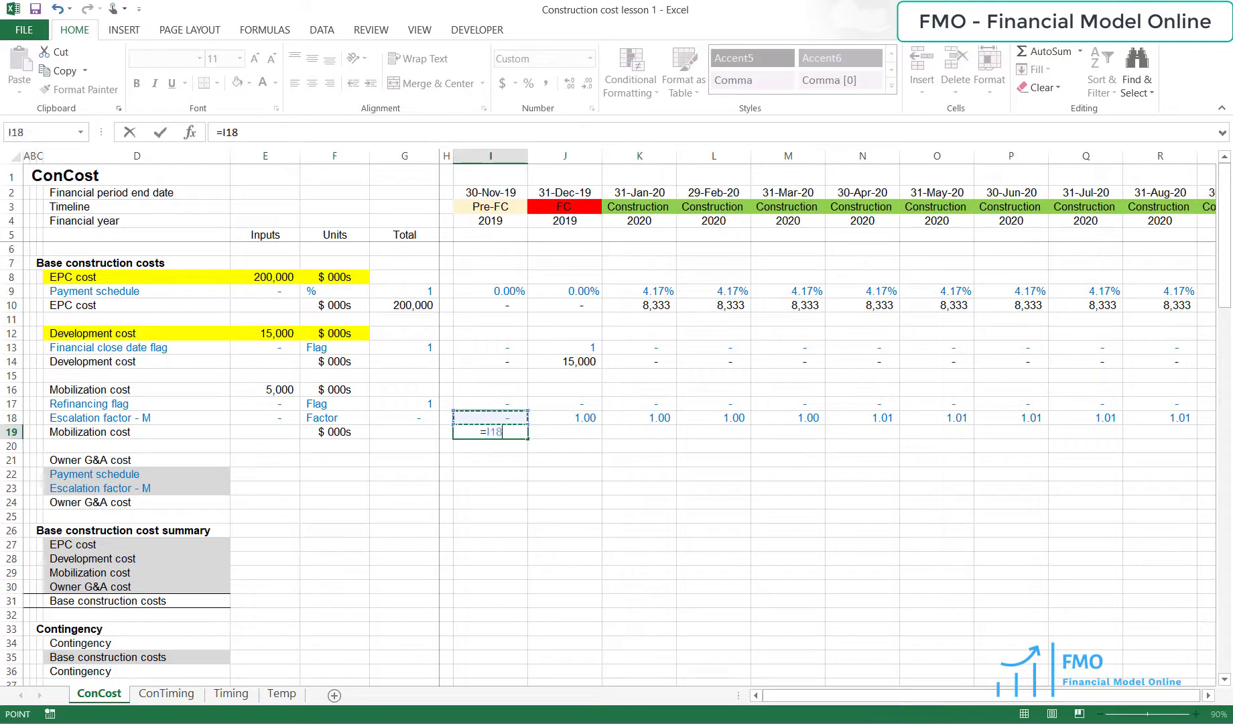
pyautogui.press('Left')
pyautogui.press('Up')
pyautogui.press('Up')
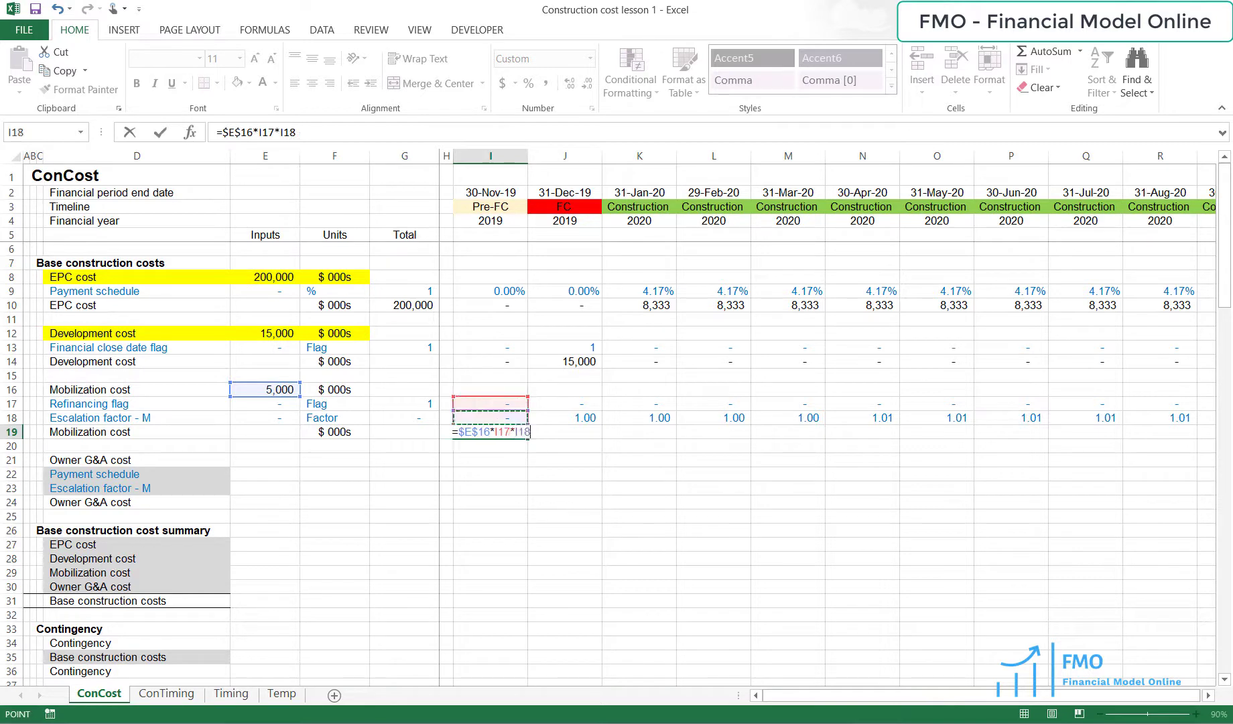
pyautogui.hotkey('ctrl', 'Return')
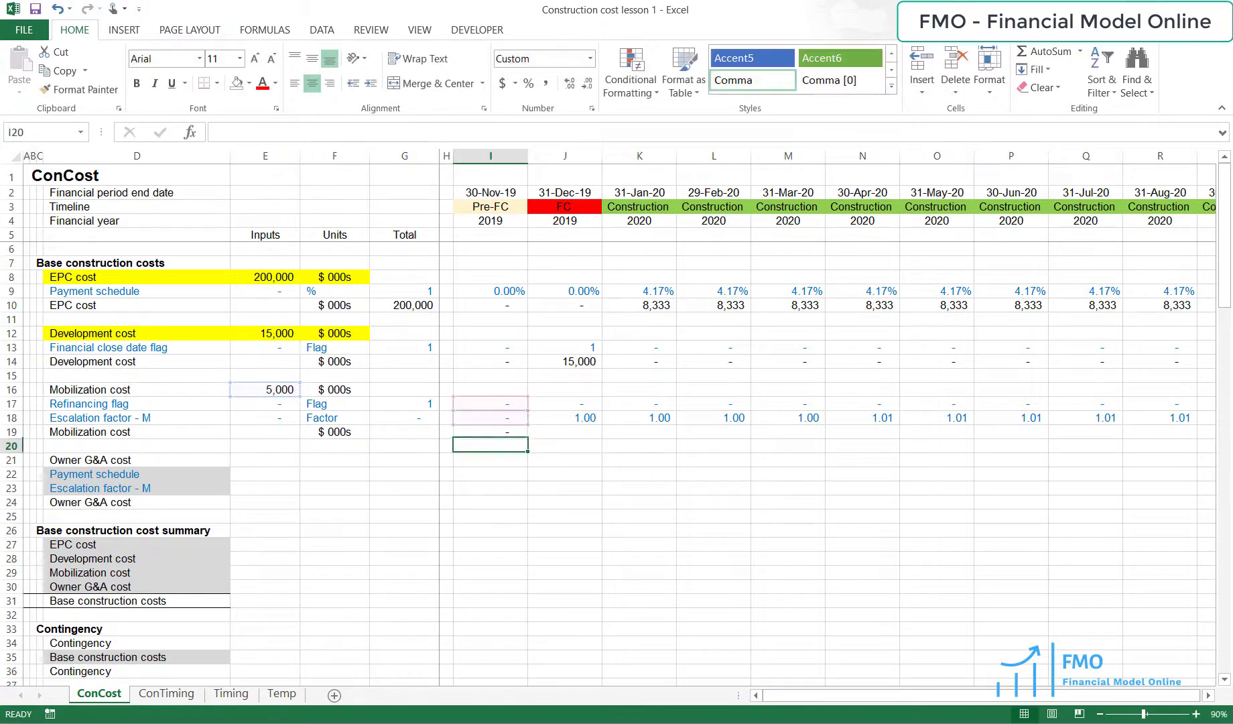
# Step: Copy the I19 Mobilization cost formula across the timeline columns of row 19 through CH
pyautogui.hotkey('ctrl', 'c')
pyautogui.hotkey('ctrl', 'shift', 'Right')
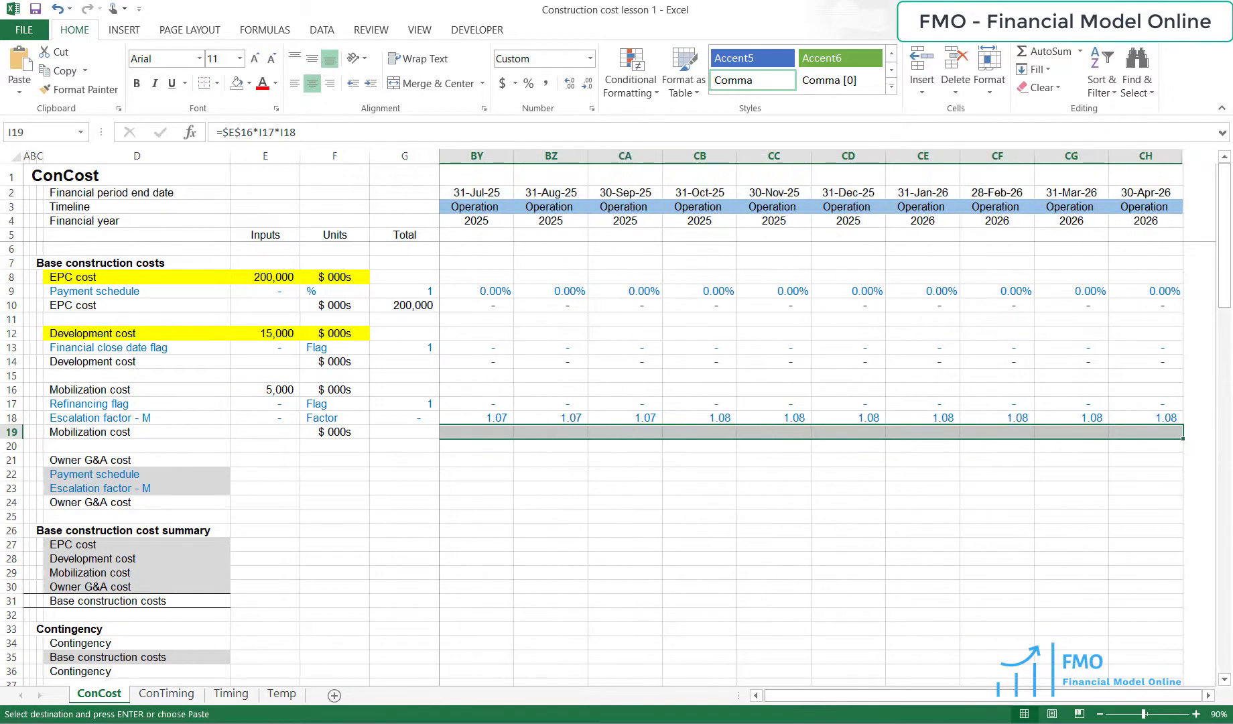
pyautogui.press('Return')
# Step: Total the Mobilization cost row in G19 with the formula =SUM(I19:CH19)
pyautogui.press('Left')
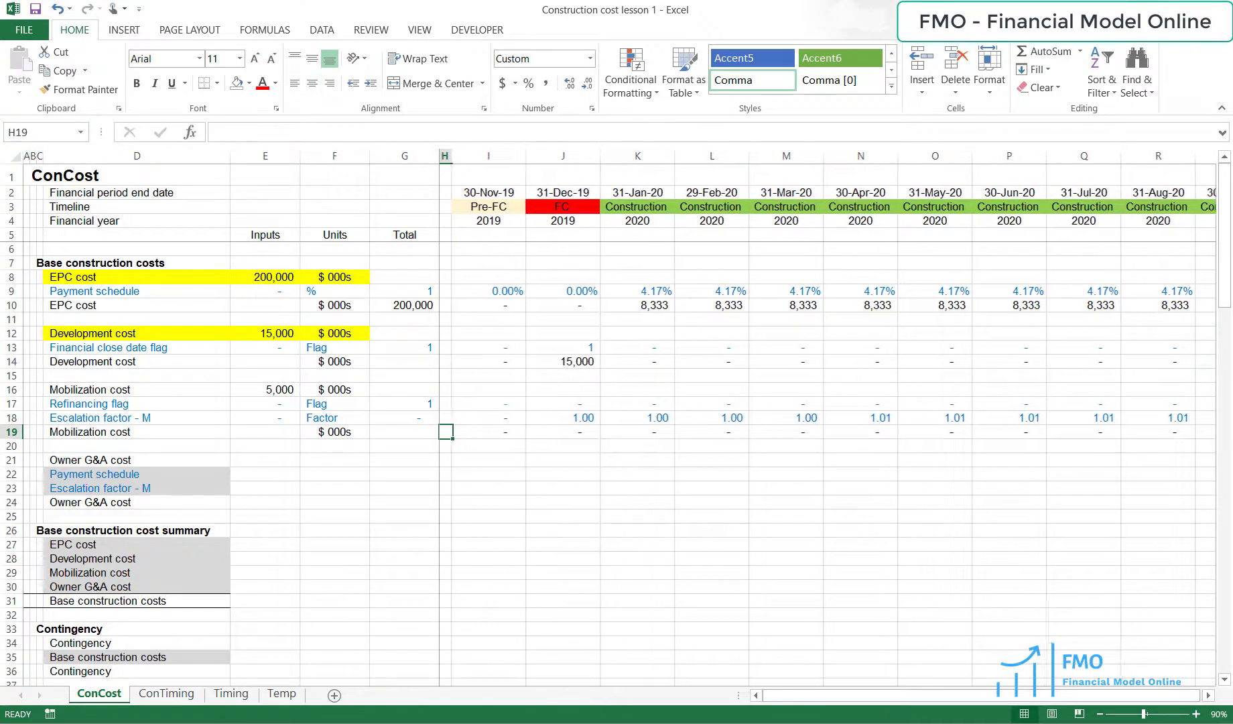
pyautogui.write('=sum')
pyautogui.press('Tab')
pyautogui.press('Up')
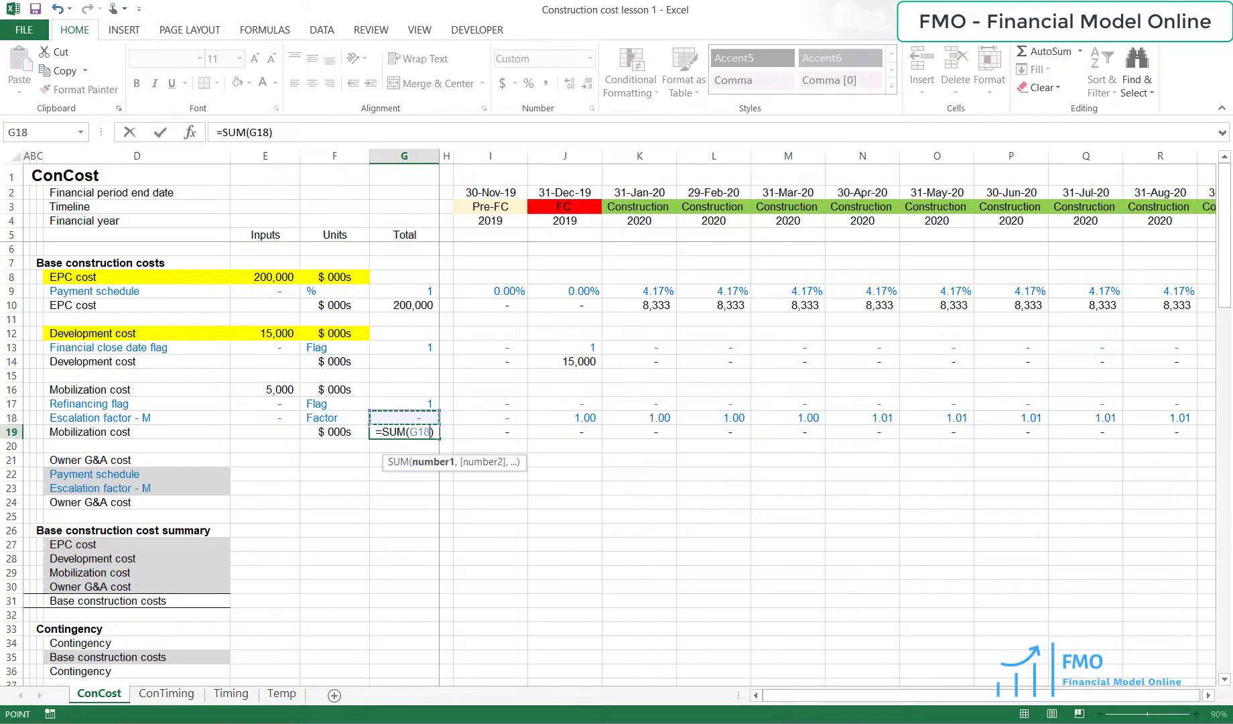
pyautogui.press('Right')
pyautogui.hotkey('ctrl', 'shift', 'Right')
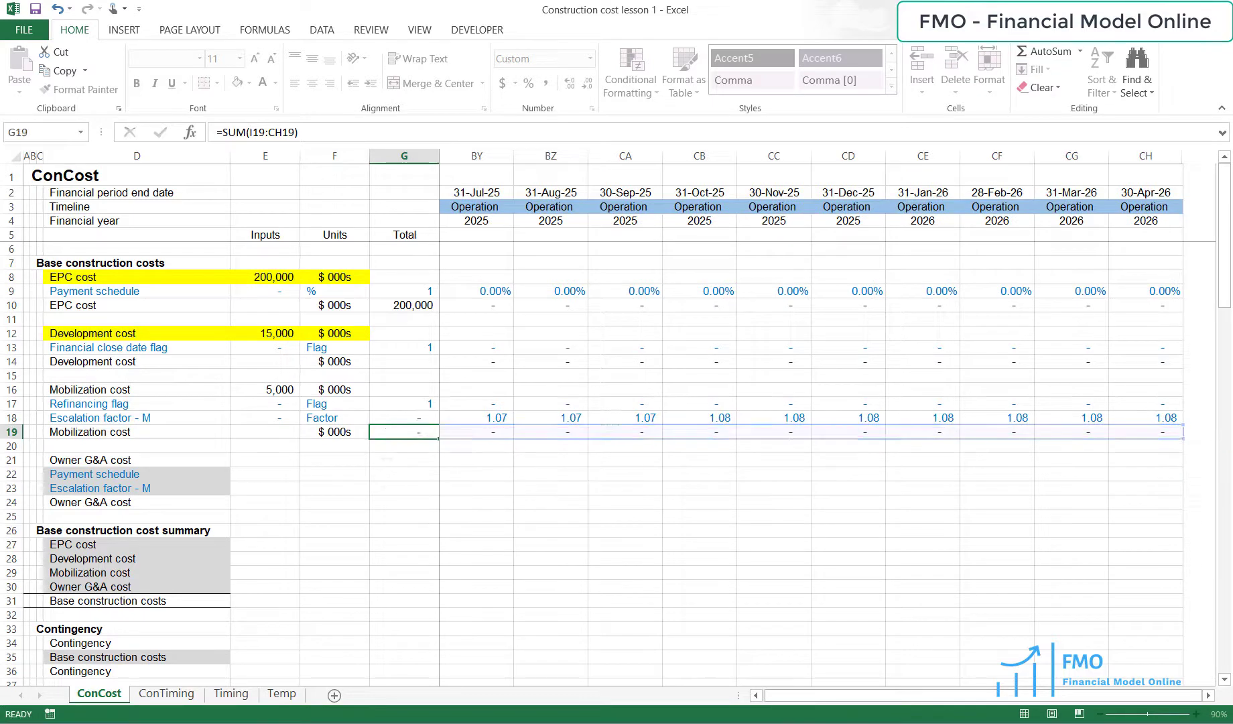
pyautogui.hotkey('ctrl', 'Return')
pyautogui.press('Right')
pyautogui.press('Right')
# Step: Enter the Owner G&A cost input of 5,000 in E21 with "$ 000s" as its units in F21
pyautogui.press('Left')
pyautogui.press('Left')
pyautogui.press('Left')
pyautogui.press('Down')
pyautogui.press('Down')
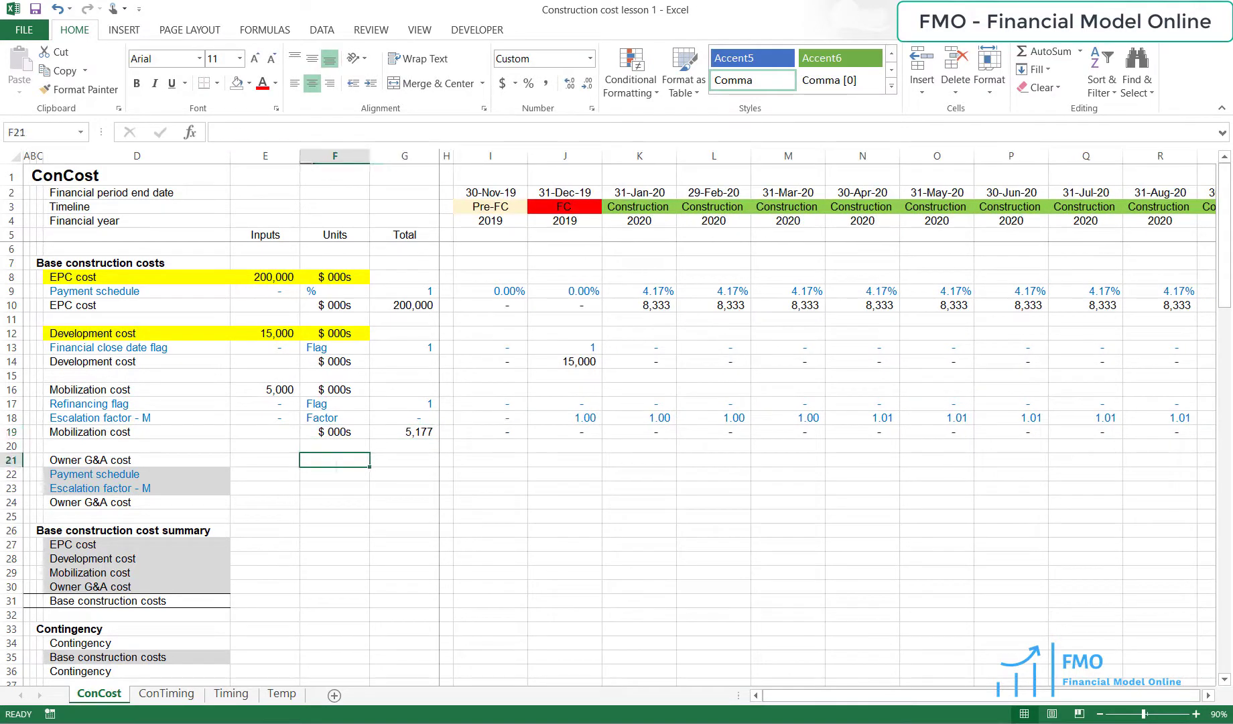
pyautogui.press('Left')
pyautogui.write('50')
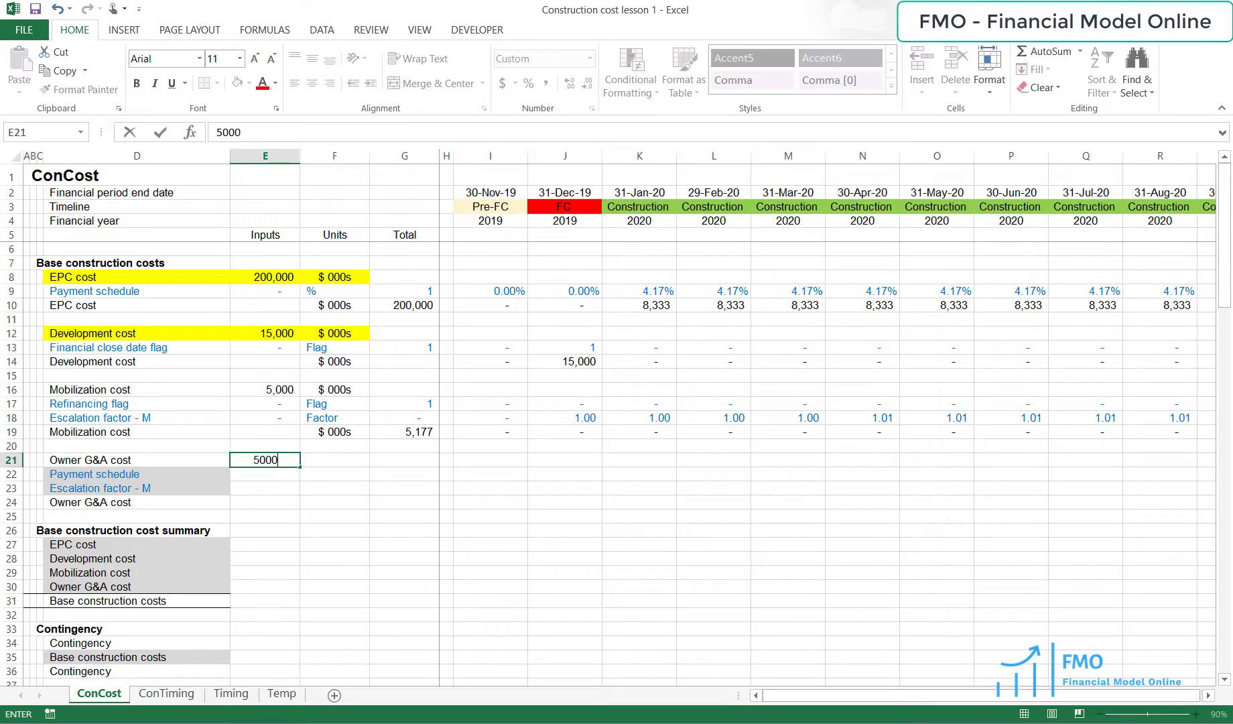
pyautogui.press('Tab')
pyautogui.write('$')
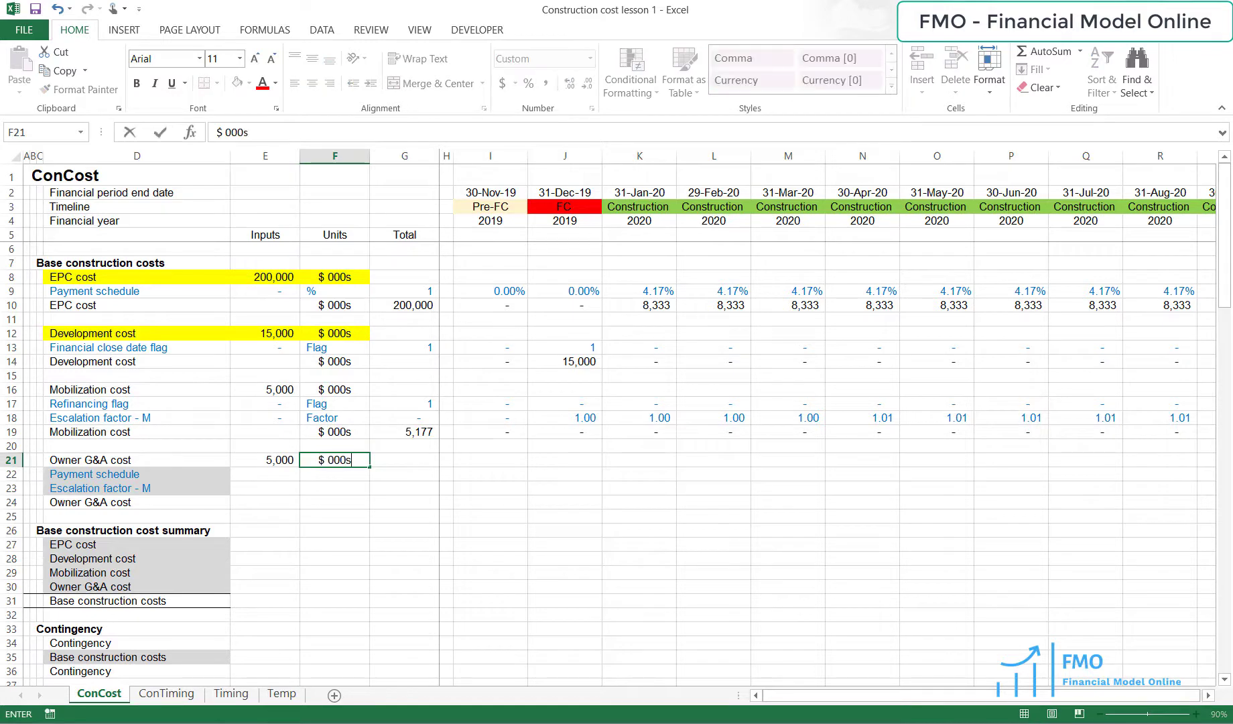
# Step: Enter "$ 000s" as the units of the Owner G&A cost input in F21
pyautogui.write(' 000s')
pyautogui.press('Return')
# Step: Copy the entire EPC Payment schedule row 9 into row 22 of the Owner G&A cost block
pyautogui.press('Left')
pyautogui.press('Left')
pyautogui.press('Up')
pyautogui.press('Up')
pyautogui.press('Up')
pyautogui.press('Up')
pyautogui.press('Up')
pyautogui.press('Up')
pyautogui.press('Up')
pyautogui.press('Up')
pyautogui.press('Up')
pyautogui.press('Up')
pyautogui.press('Up')
pyautogui.press('Up')
pyautogui.press('Up')
pyautogui.hotkey('shift', 'space')
pyautogui.hotkey('ctrl', 'c')
pyautogui.press('Down')
pyautogui.press('Down')
pyautogui.press('Down')
pyautogui.press('Down')
pyautogui.press('Down')
pyautogui.press('Down')
pyautogui.press('Down')
pyautogui.press('Down')
pyautogui.press('Down')
pyautogui.press('Down')
pyautogui.press('Down')
pyautogui.press('Down')
pyautogui.press('Down')
pyautogui.press('Down')
pyautogui.press('Up')
pyautogui.hotkey('shift', 'space')
pyautogui.hotkey('ctrl', 'v')
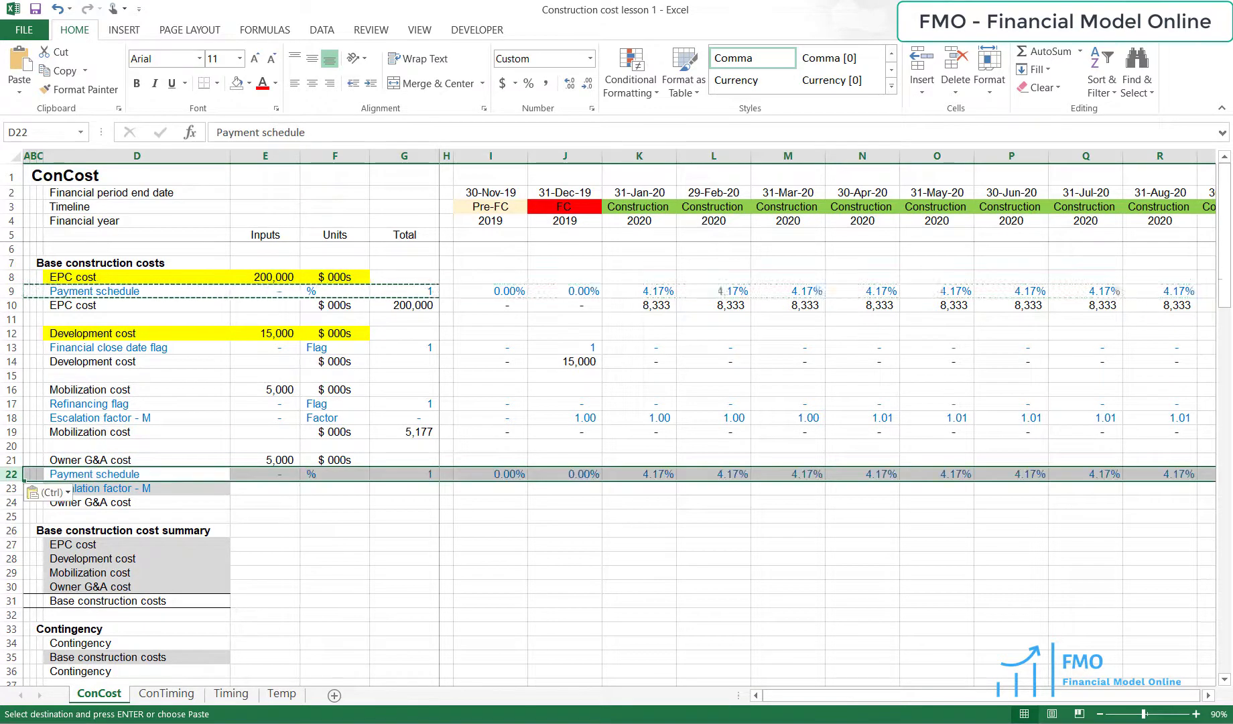
# Step: Copy the entire Escalation factor - M row 18 into row 23 of the Owner G&A cost block
pyautogui.press('Down')
pyautogui.press('Up')
pyautogui.press('Up')
pyautogui.press('Up')
pyautogui.press('Up')
pyautogui.press('Up')
pyautogui.hotkey('shift', 'space')
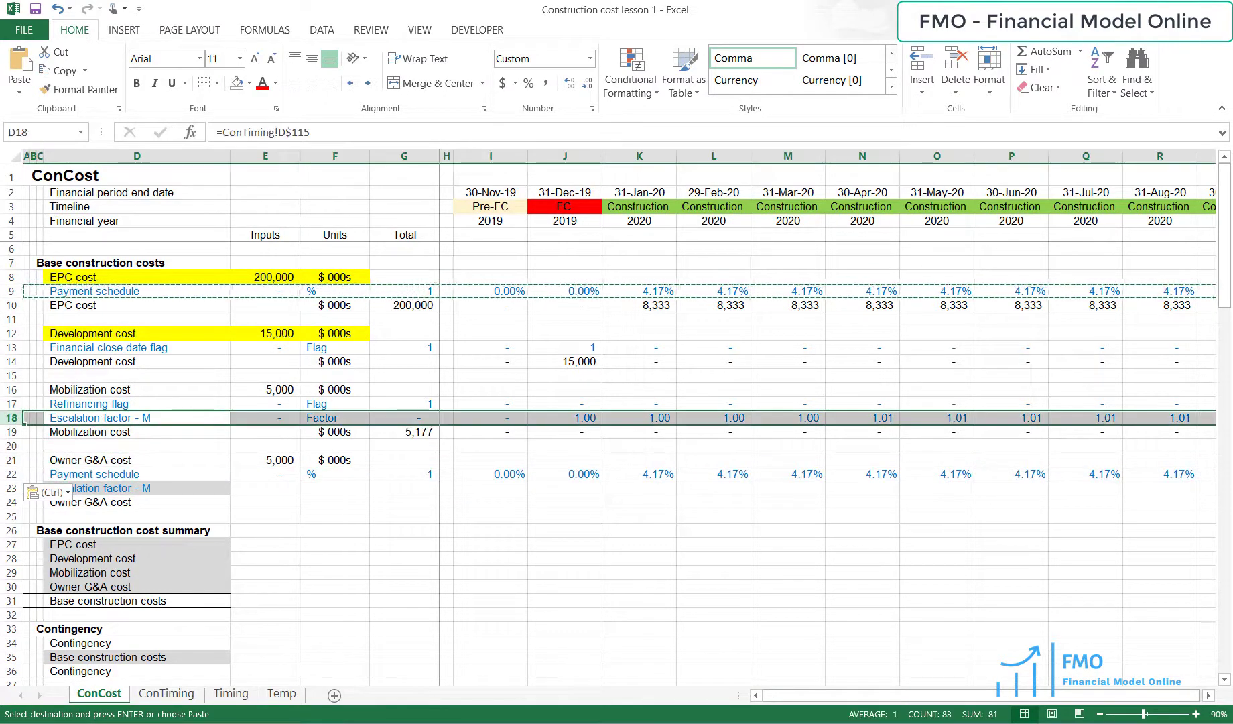
pyautogui.hotkey('ctrl', 'c')
pyautogui.press('Down')
pyautogui.press('Down')
pyautogui.press('Down')
pyautogui.press('Down')
pyautogui.press('Down')
pyautogui.hotkey('shift', 'space')
pyautogui.hotkey('ctrl', 'v')
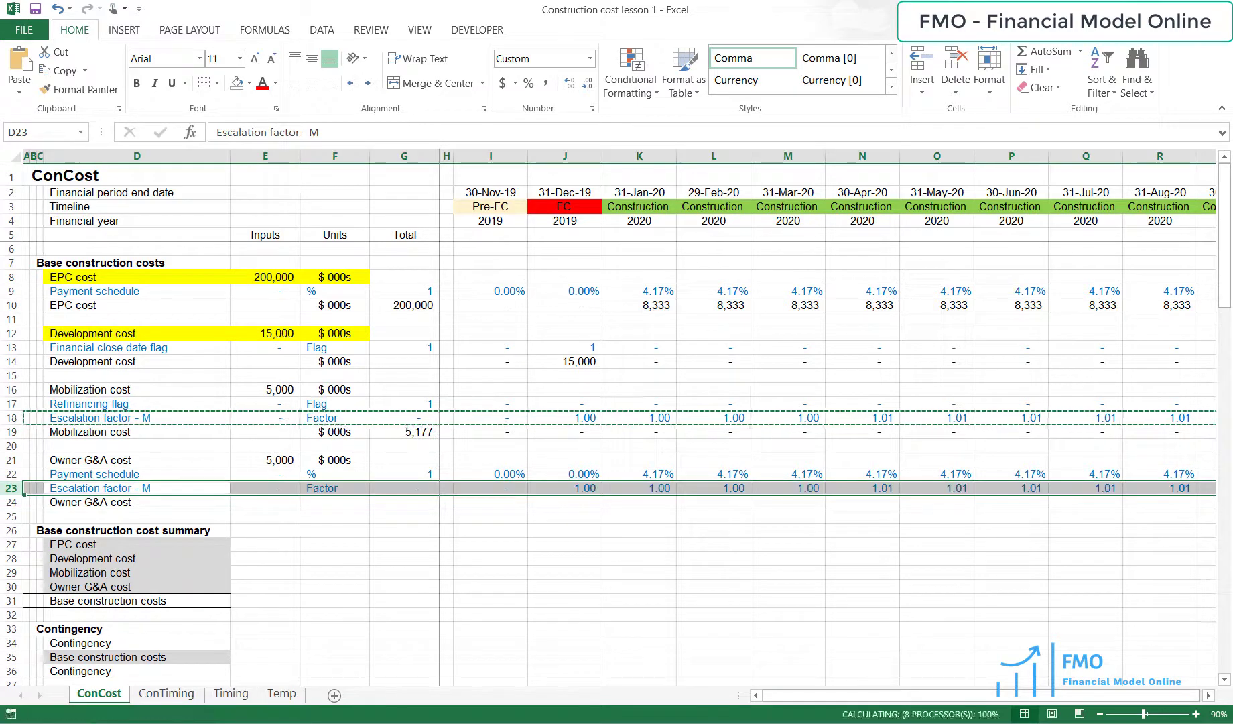
# Step: Enter "$ 000s" as the units of the Owner G&A cost calculation row in F24
pyautogui.press('Down')
pyautogui.press('Right')
pyautogui.press('Right')
pyautogui.press('Escape')
pyautogui.write('$ 000s')
pyautogui.press('Return')
# Step: Calculate the Owner G&A cost in I24 with the formula =$E$21*I22*I23 and copy it across the timeline columns of row 24
pyautogui.press('Up')
pyautogui.press('Right')
pyautogui.press('Right')
pyautogui.press('Right')
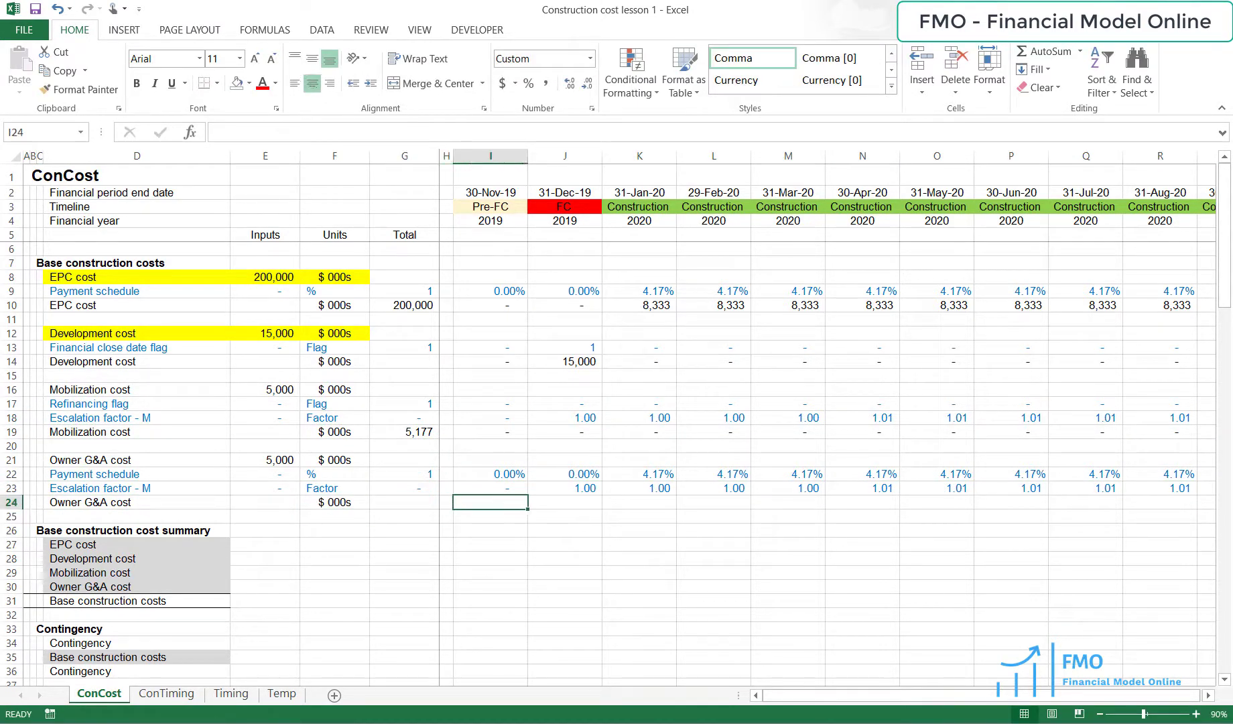
pyautogui.write('=')
pyautogui.press('Up')
pyautogui.press('Left')
pyautogui.press('Left')
pyautogui.press('Left')
pyautogui.press('Left')
pyautogui.press('Up')
pyautogui.press('Up')
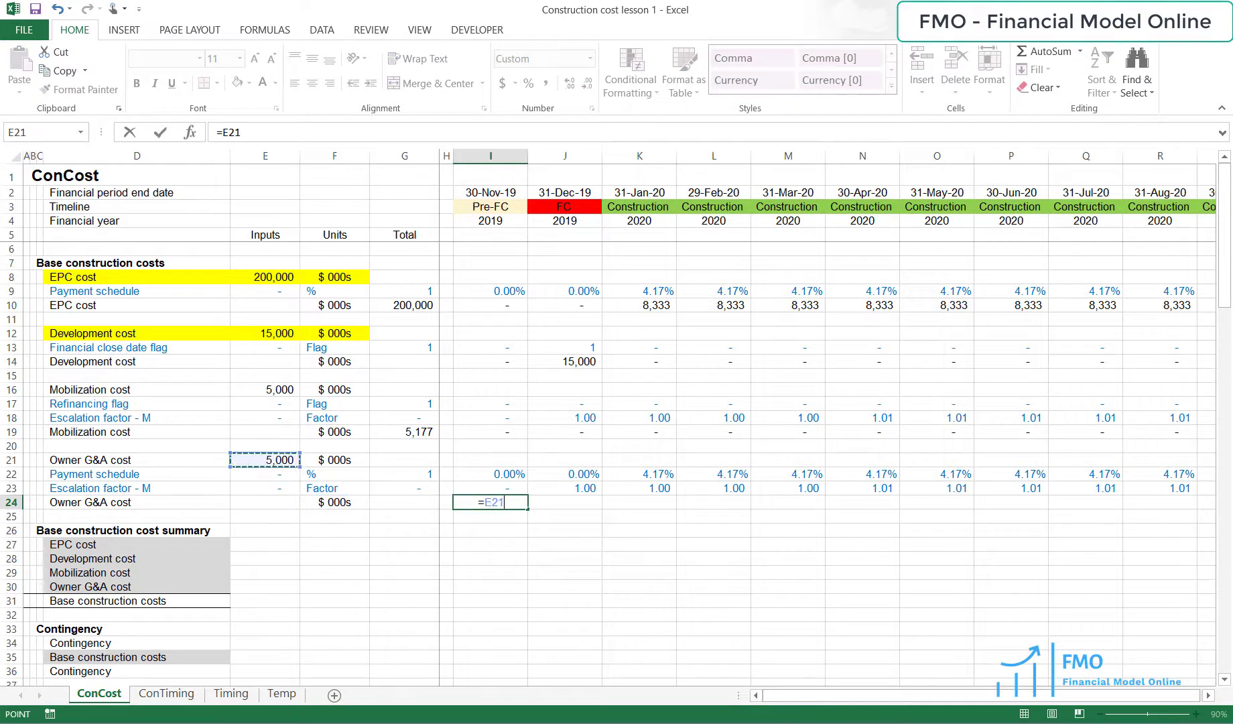
pyautogui.press('Up')
pyautogui.press('Up')
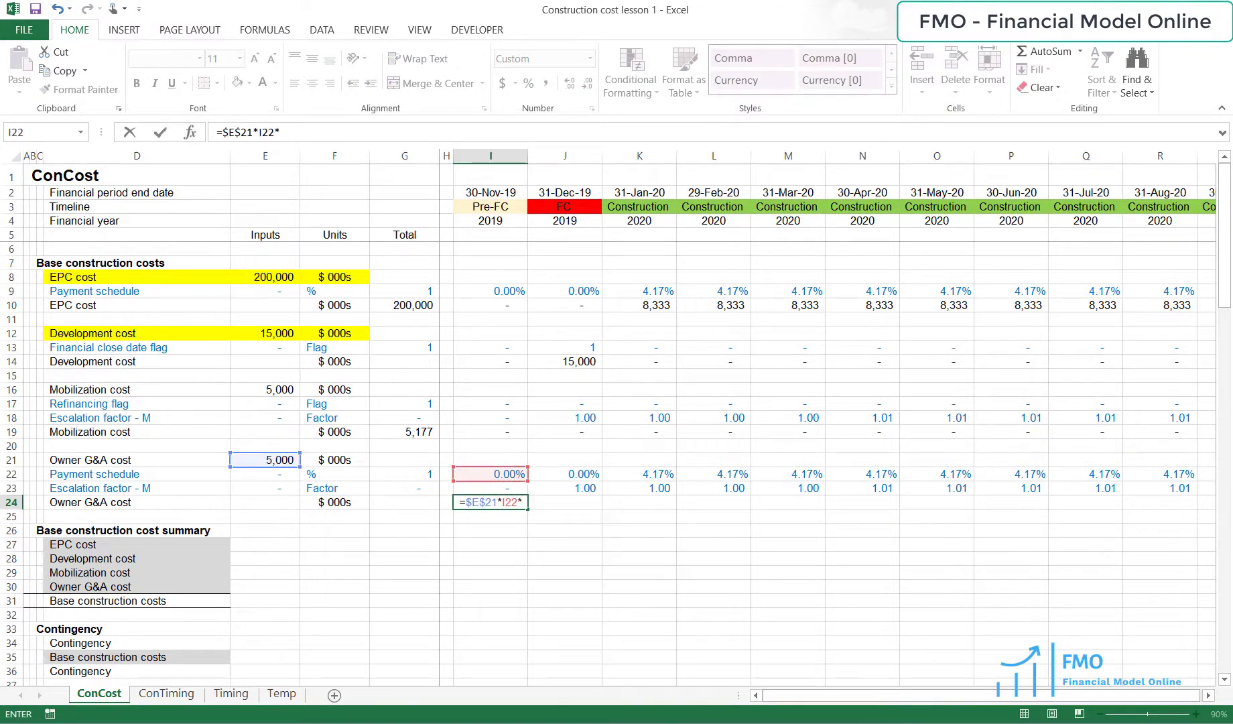
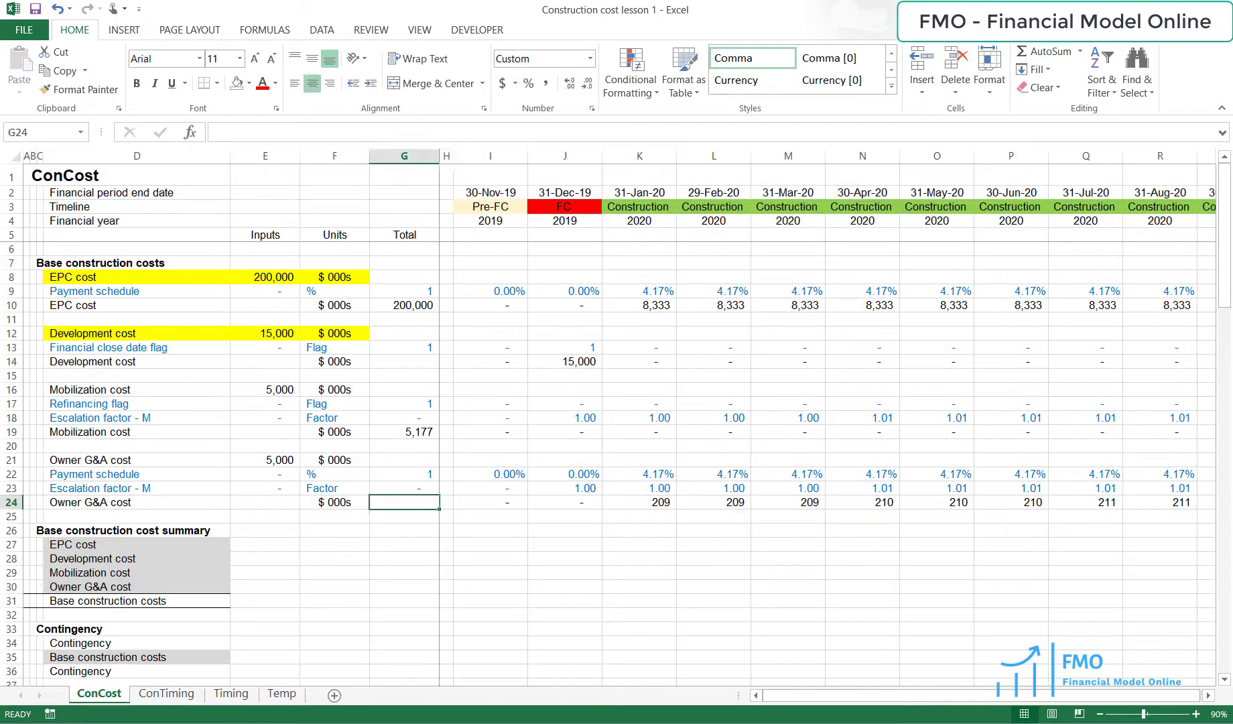
# Step: Total the Owner G&A cost row in G24 with a SUM over all timeline columns starting at I24
pyautogui.hotkey('alt', '=')
pyautogui.press('Right')
pyautogui.press('Right')
pyautogui.press('Down')
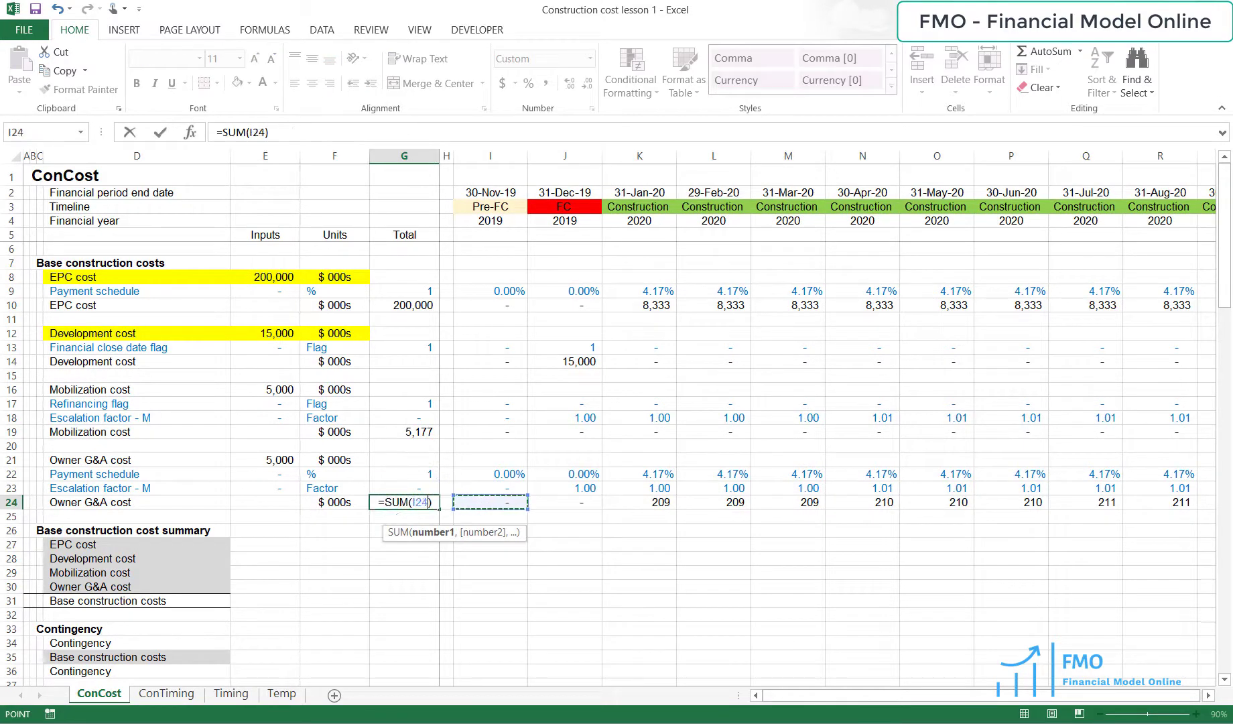
pyautogui.hotkey('ctrl', 'shift', 'Right')
pyautogui.press('Return')
# Step: Link the EPC cost label in D27 of the base construction cost summary to the calculated EPC cost label in D10
pyautogui.press('Left')
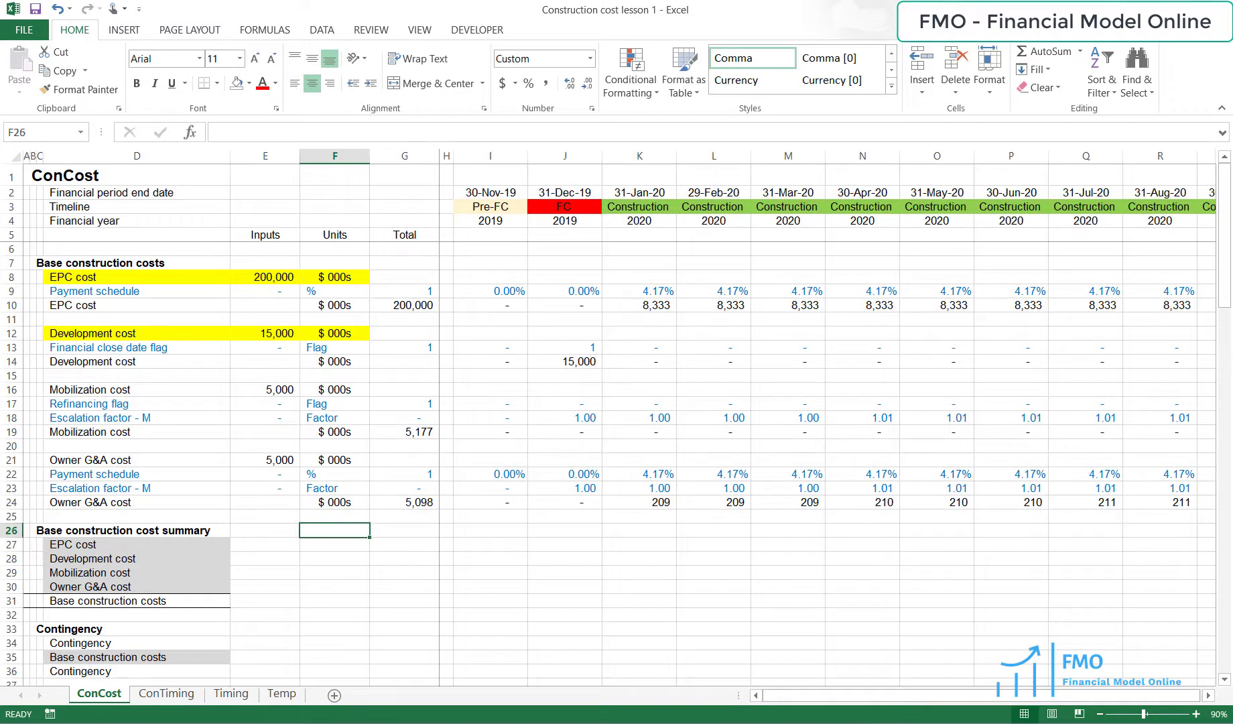
pyautogui.press('Up')
pyautogui.press('Up')
pyautogui.press('Up')
pyautogui.press('Up')
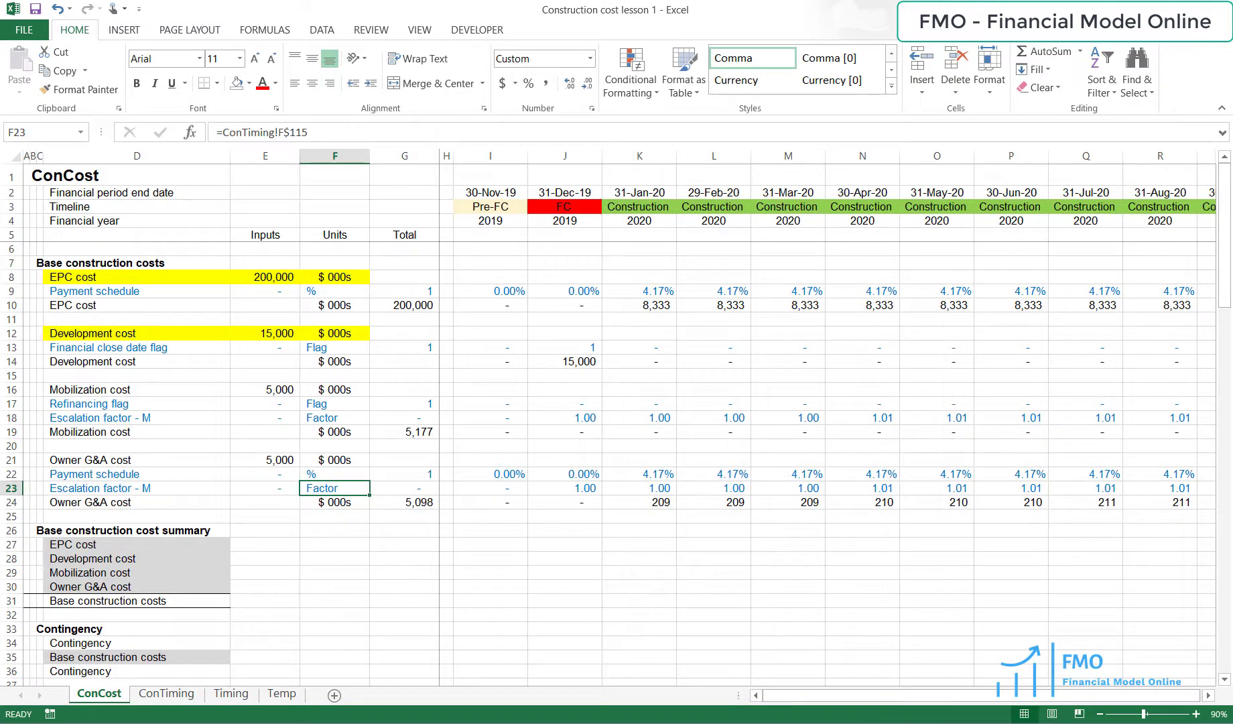
pyautogui.press('Left')
pyautogui.press('Left')
pyautogui.press('Up')
pyautogui.press('Up')
pyautogui.press('Up')
pyautogui.press('Up')
pyautogui.press('Up')
pyautogui.press('Up')
pyautogui.press('Up')
pyautogui.press('Up')
pyautogui.press('Up')
pyautogui.press('Up')
pyautogui.press('Up')
pyautogui.press('Up')
pyautogui.press('Up')
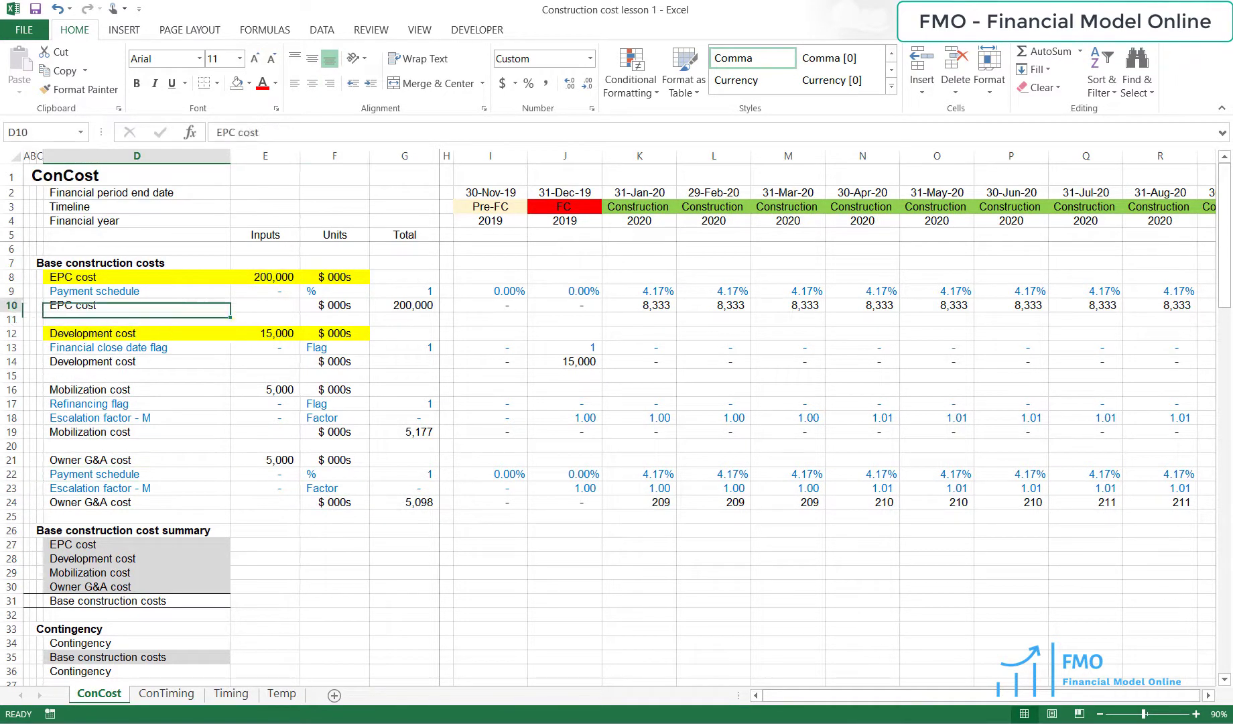
pyautogui.hotkey('ctrl', 'c')
pyautogui.press('Down')
pyautogui.press('Down')
pyautogui.press('Down')
pyautogui.press('Down')
pyautogui.press('Down')
pyautogui.press('Down')
pyautogui.press('Down')
pyautogui.press('Down')
pyautogui.press('Down')
pyautogui.press('Down')
pyautogui.press('Down')
pyautogui.press('Down')
pyautogui.press('Down')
pyautogui.press('Down')
pyautogui.press('Down')
pyautogui.press('Down')
pyautogui.press('Down')
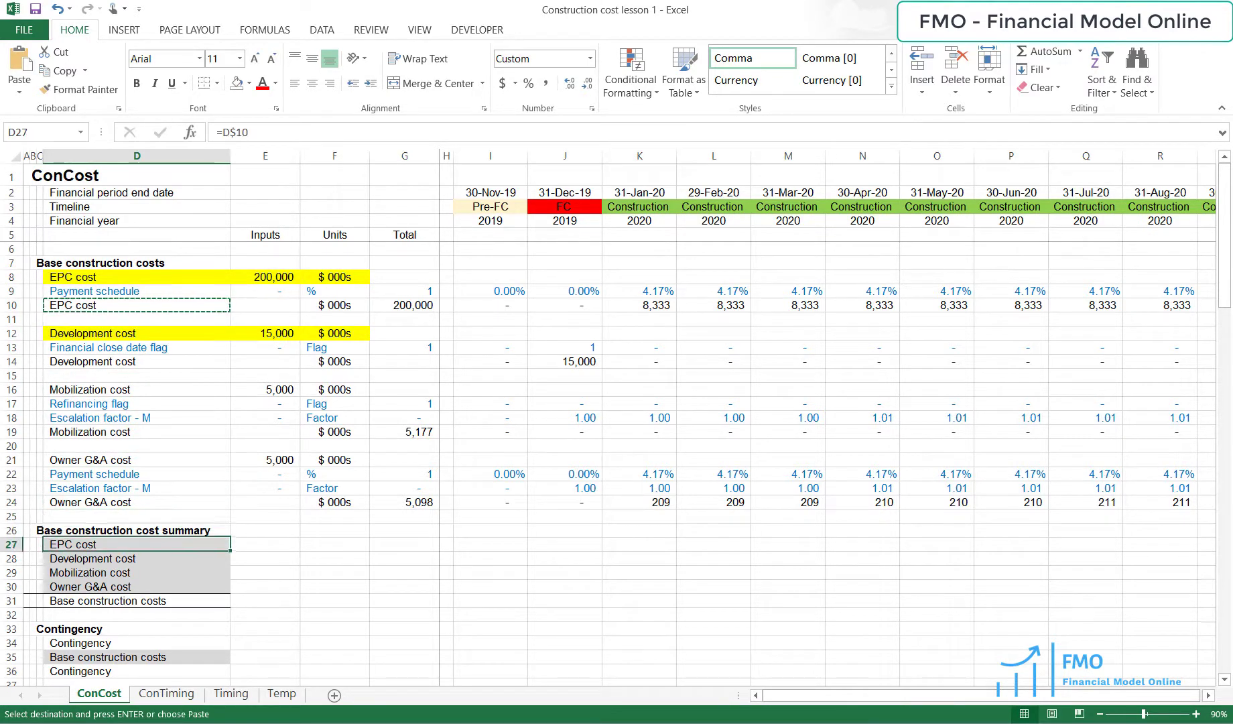
pyautogui.hotkey('alt', 'e')
pyautogui.press('s')
pyautogui.press('l')
pyautogui.press('F2')
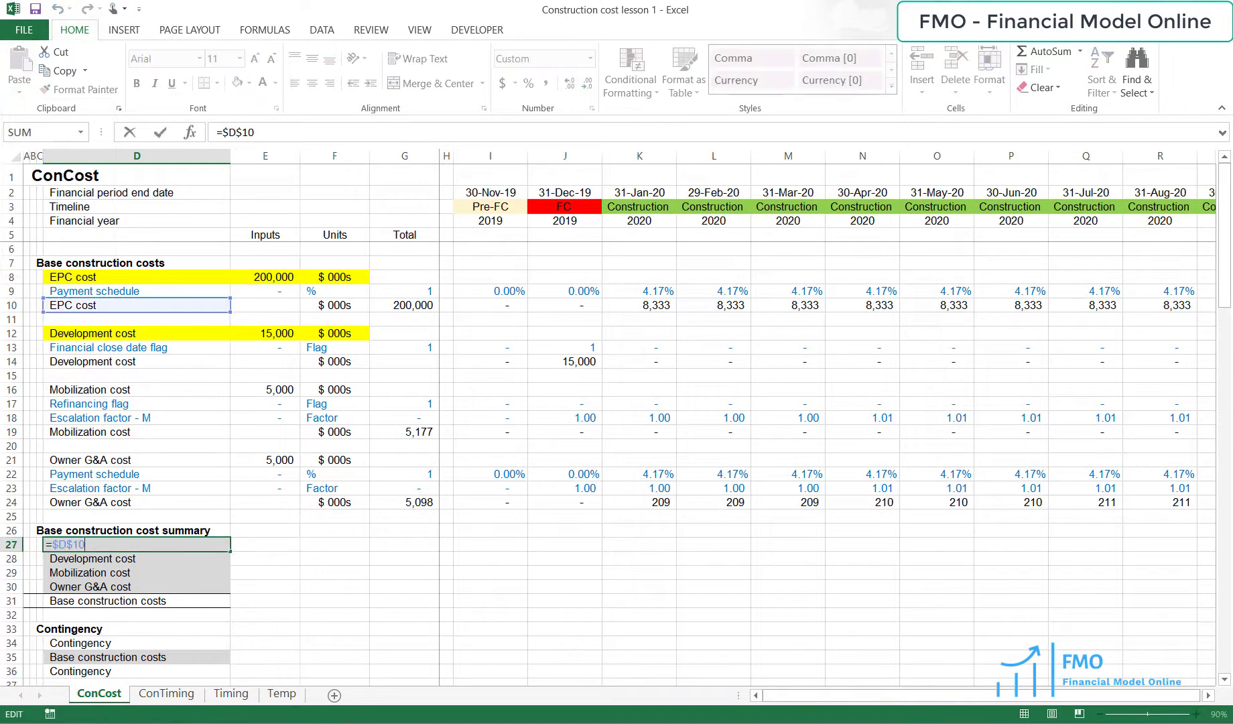
pyautogui.hotkey('ctrl', 'Return')
# Step: Link the Development cost label in D28 of the base construction cost summary to the Development cost label in D14
pyautogui.press('Up')
pyautogui.press('Up')
pyautogui.press('Up')
pyautogui.press('Up')
pyautogui.press('Up')
pyautogui.press('Up')
pyautogui.press('Up')
pyautogui.press('Up')
pyautogui.press('Up')
pyautogui.press('Up')
pyautogui.press('Up')
pyautogui.press('Up')
pyautogui.press('Up')
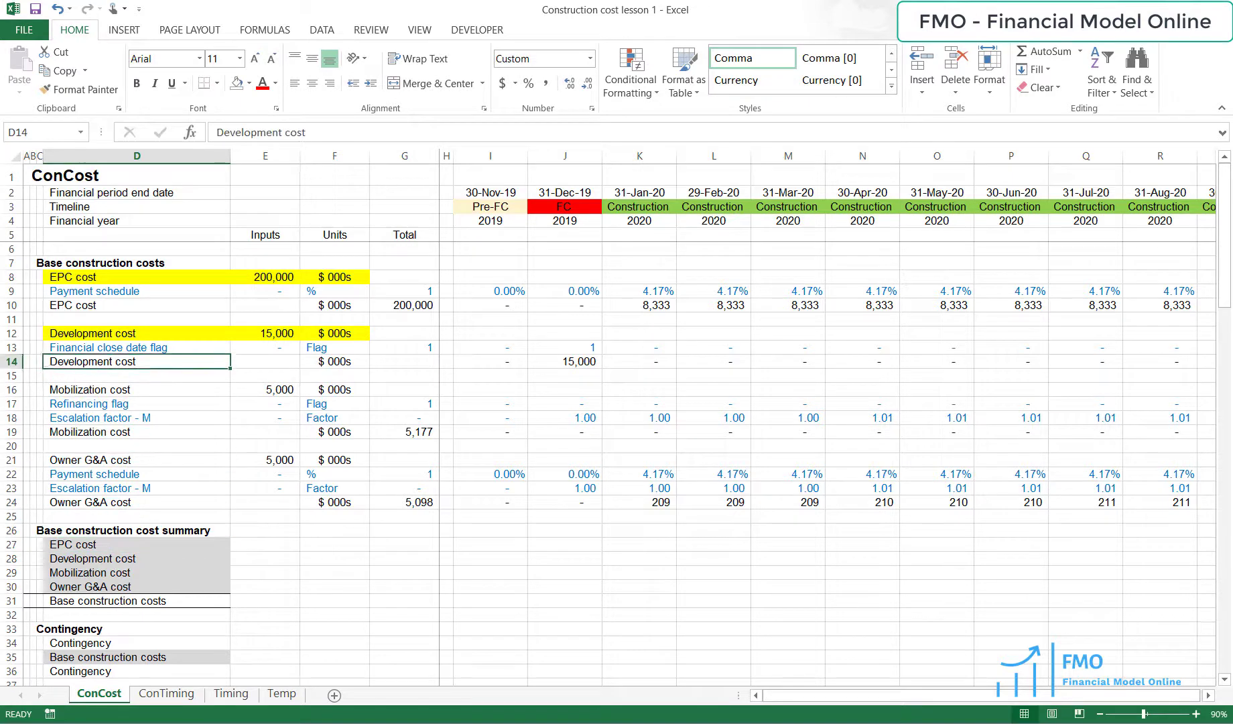
pyautogui.hotkey('ctrl', 'c')
pyautogui.press('Down')
pyautogui.press('Down')
pyautogui.press('Down')
pyautogui.press('Down')
pyautogui.press('Down')
pyautogui.press('Down')
pyautogui.press('Down')
pyautogui.press('Down')
pyautogui.press('Down')
pyautogui.press('Down')
pyautogui.press('Down')
pyautogui.press('Down')
pyautogui.press('Down')
pyautogui.press('Down')
pyautogui.press('Down')
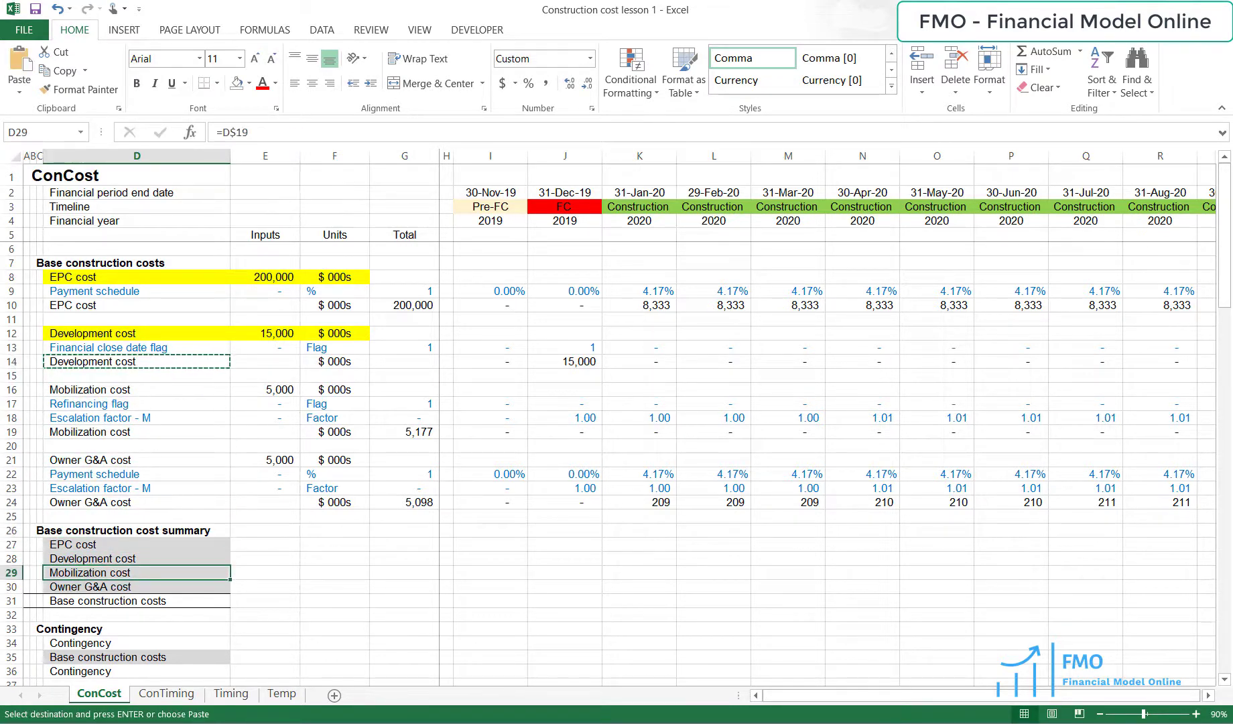
pyautogui.press('Up')
pyautogui.hotkey('alt', 'e')
pyautogui.press('s')
pyautogui.press('l')
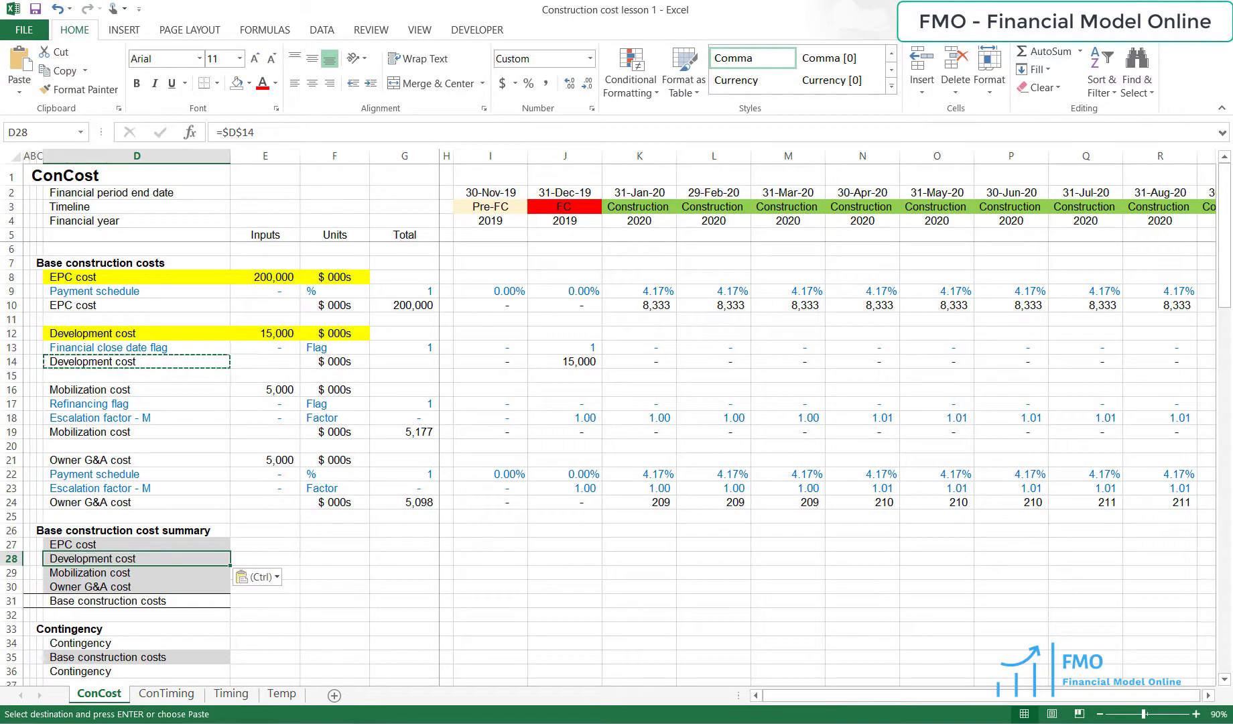
pyautogui.press('F2')
pyautogui.press('Return')
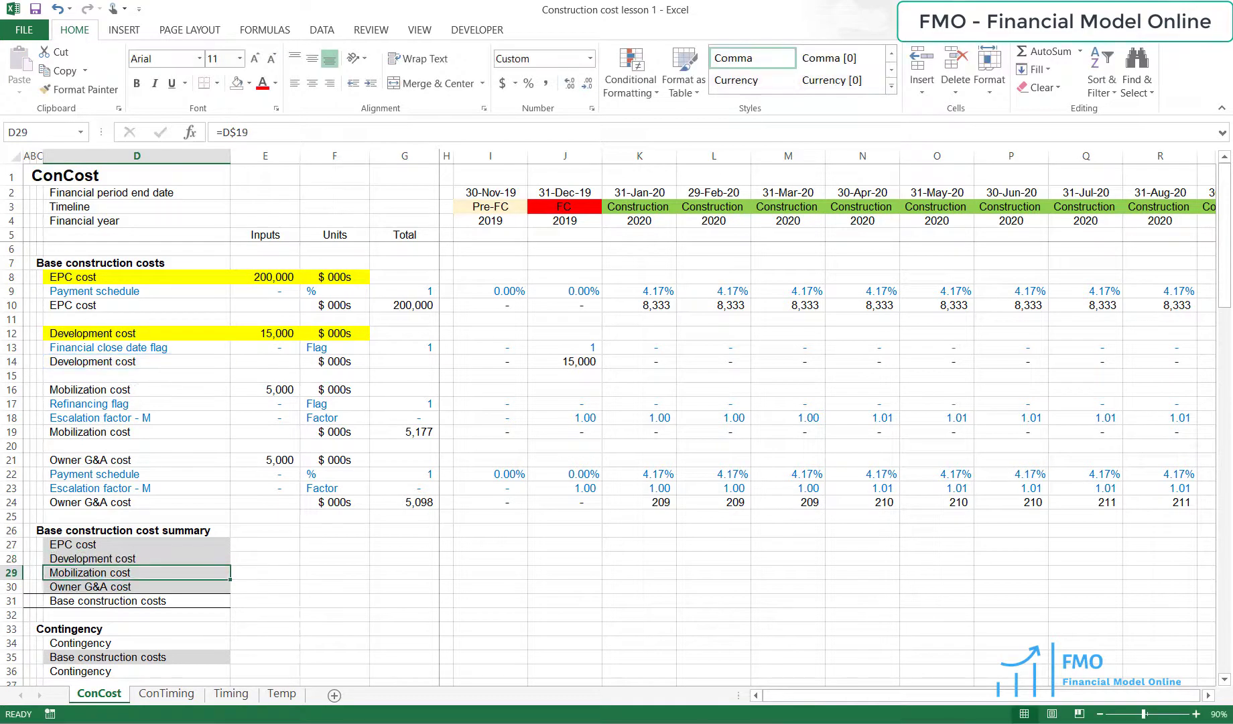
# Step: Link the Mobilization cost label in D29 of the base construction cost summary to D19 with the formula =D$19
pyautogui.press('Up')
pyautogui.press('Up')
pyautogui.press('Up')
pyautogui.press('Up')
pyautogui.press('Up')
pyautogui.press('Up')
pyautogui.press('Up')
pyautogui.press('Up')
pyautogui.press('Up')
pyautogui.press('Up')
pyautogui.hotkey('ctrl', 'c')
pyautogui.press('Down')
pyautogui.press('Down')
pyautogui.press('Down')
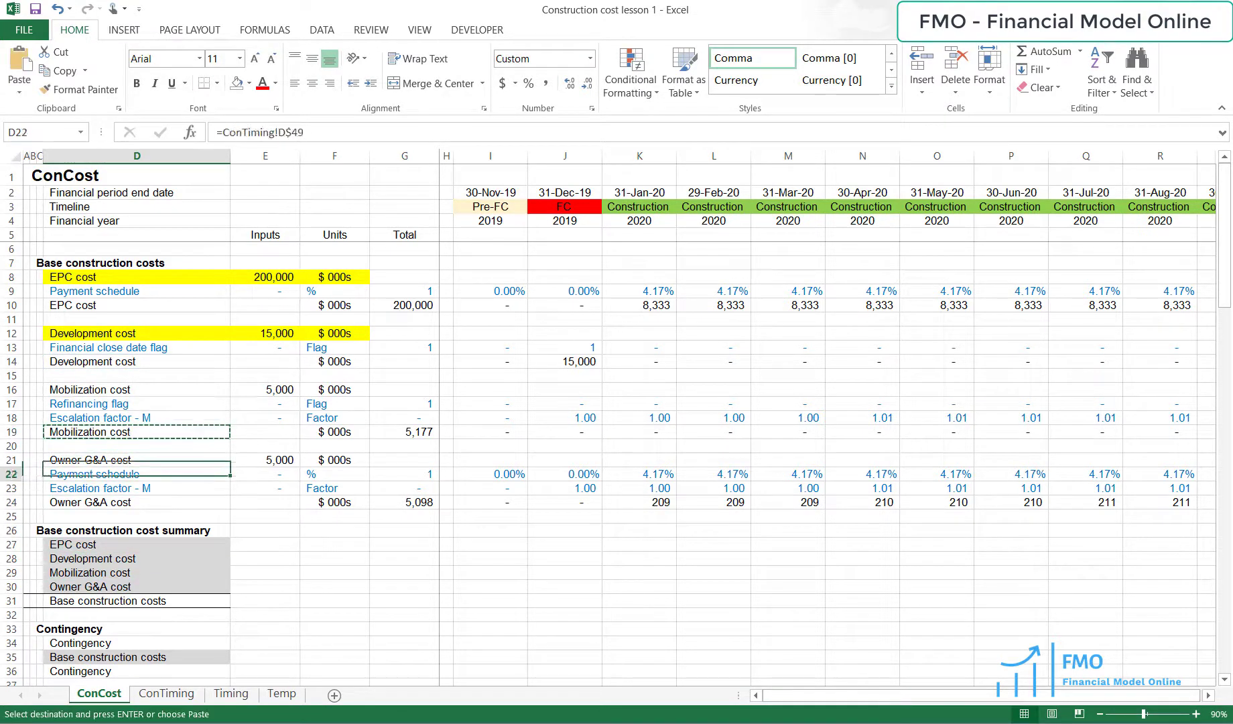
pyautogui.press('Down')
pyautogui.press('Down')
pyautogui.press('Down')
pyautogui.press('Down')
pyautogui.press('Down')
pyautogui.press('Down')
pyautogui.press('Down')
pyautogui.hotkey('alt', 'h')
pyautogui.press('v')
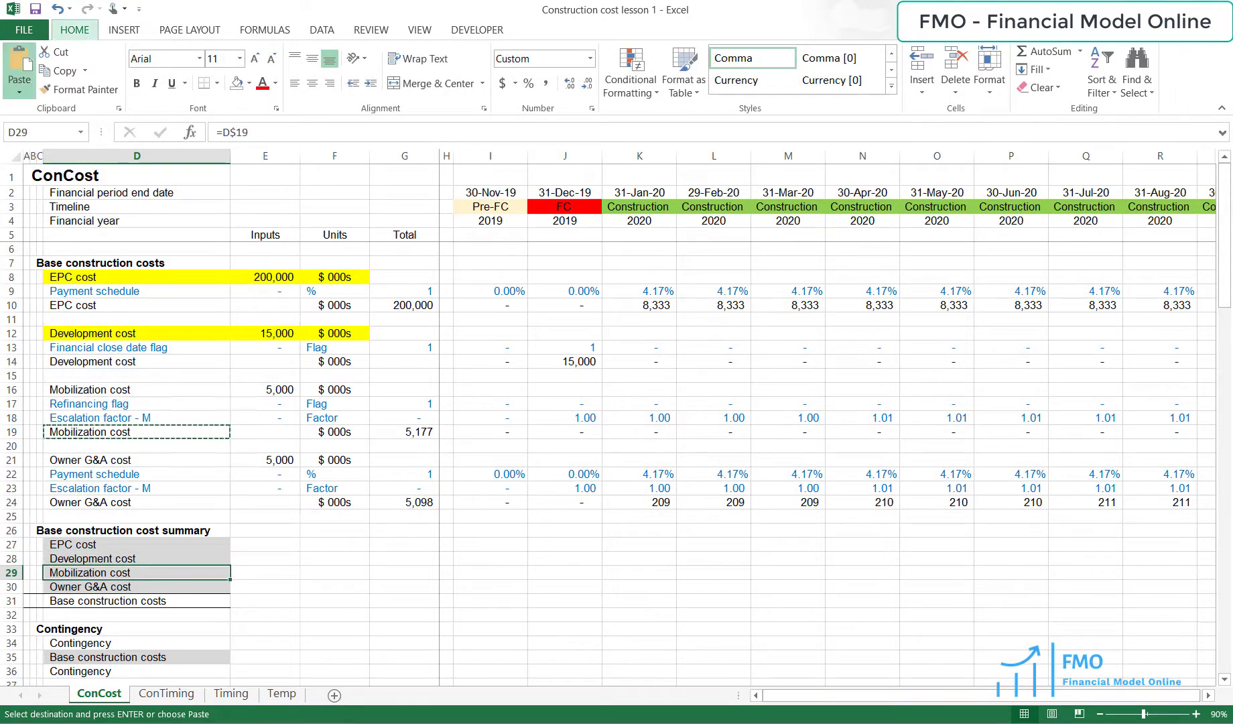
pyautogui.press('n')
pyautogui.press('F2')
pyautogui.press('Return')
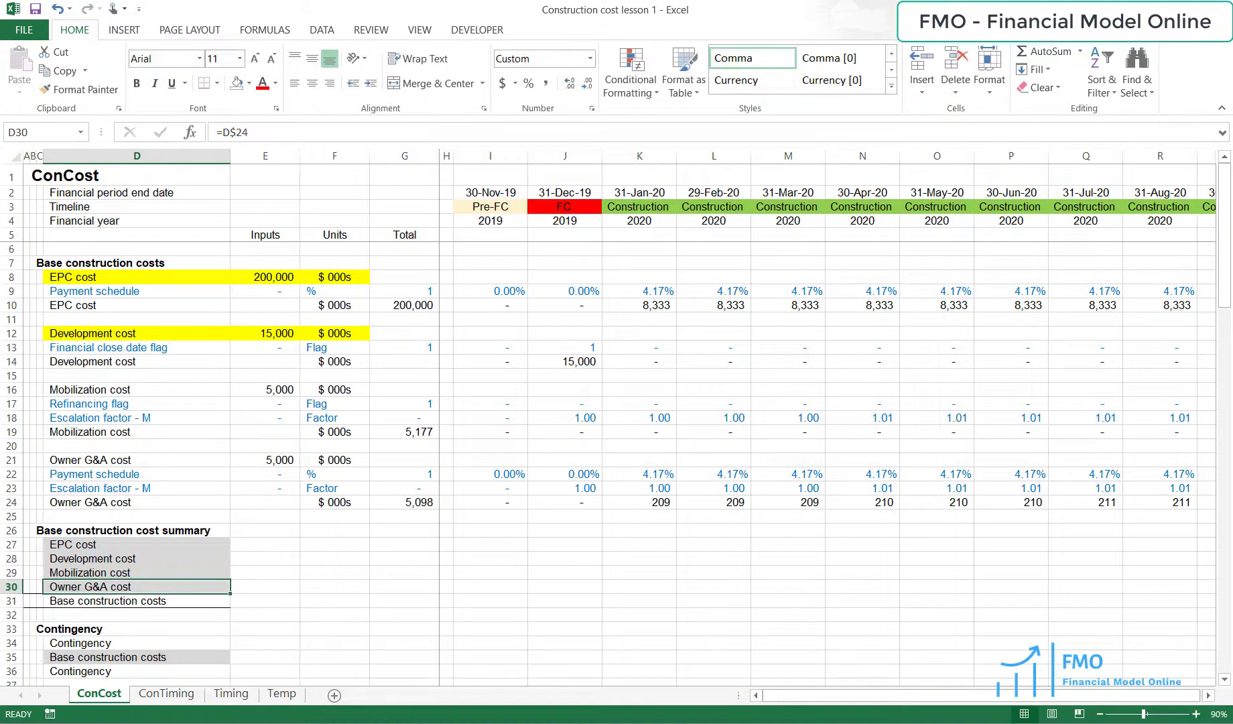
# Step: Link the Owner G&A cost label in D30 of the base construction cost summary to D24 with the formula =D$24
pyautogui.press('Up')
pyautogui.press('Up')
pyautogui.press('Up')
pyautogui.press('Up')
pyautogui.press('Up')
pyautogui.press('Up')
pyautogui.hotkey('ctrl', 'c')
pyautogui.press('Down')
pyautogui.press('Down')
pyautogui.press('Down')
pyautogui.press('Down')
pyautogui.press('Down')
pyautogui.press('Down')
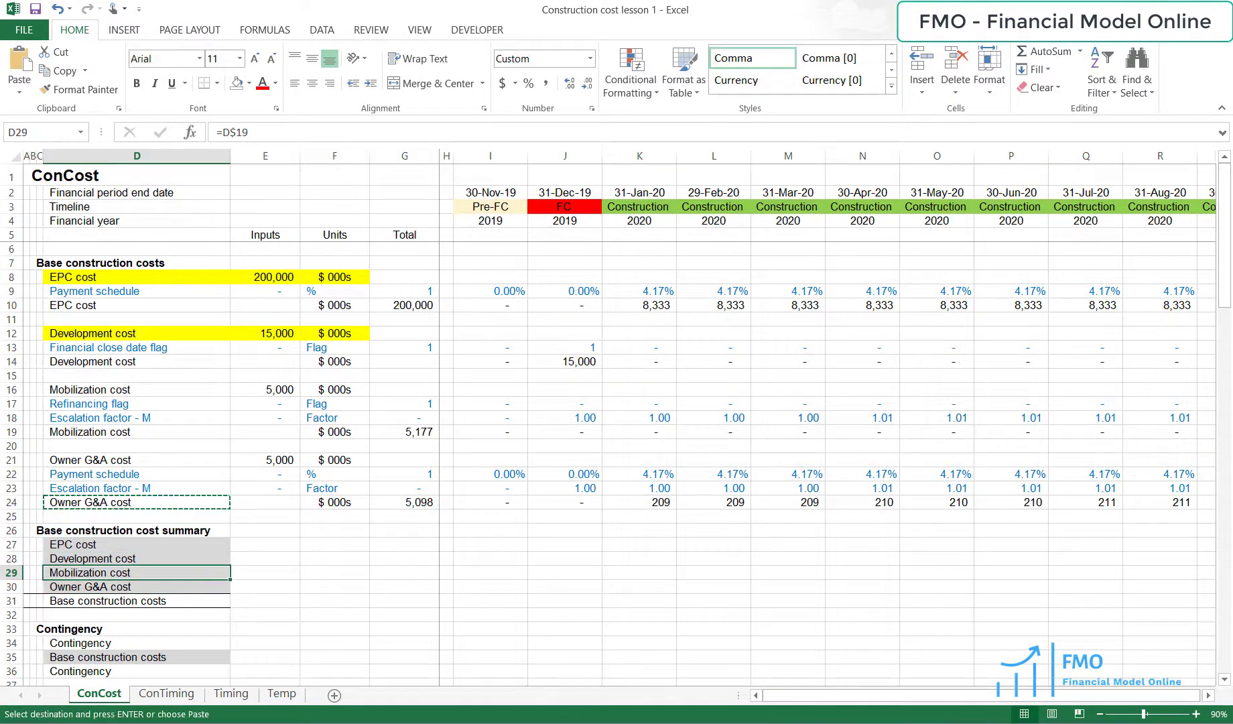
pyautogui.hotkey('alt', 'h')
pyautogui.press('v')
pyautogui.press('n')
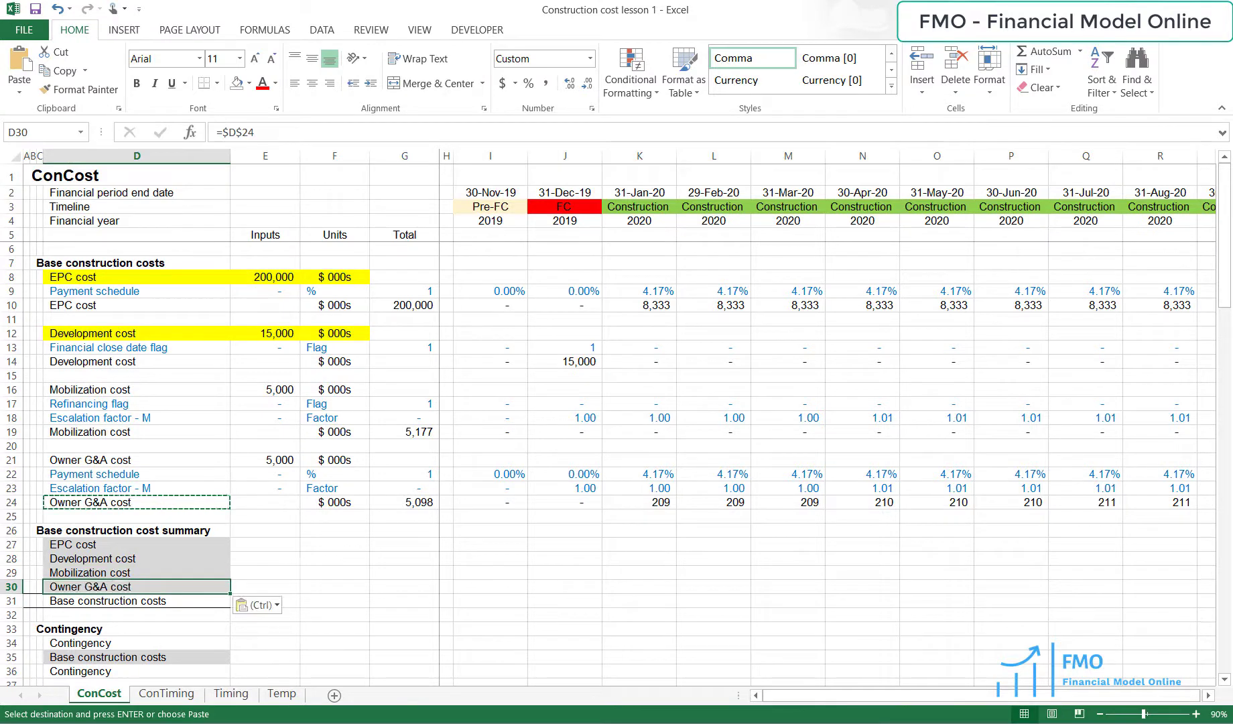
pyautogui.press('F2')
pyautogui.press('Return')
# Step: Copy the link formulas in D27:D30 across the inputs, units, total and all timeline columns up to column CH
pyautogui.press('Up')
pyautogui.press('Up')
pyautogui.press('Up')
pyautogui.press('Up')
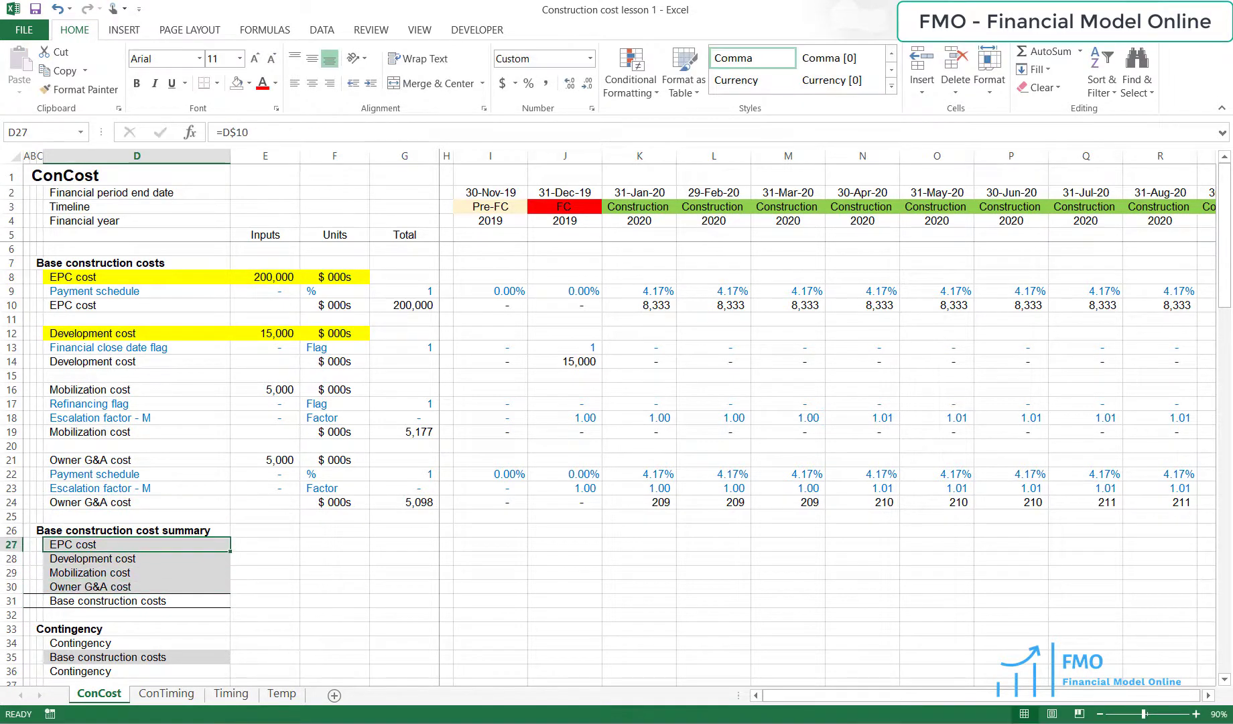
pyautogui.hotkey('shift', 'Down')
pyautogui.hotkey('shift', 'Down')
pyautogui.hotkey('shift', 'Down')
pyautogui.hotkey('ctrl', 'c')
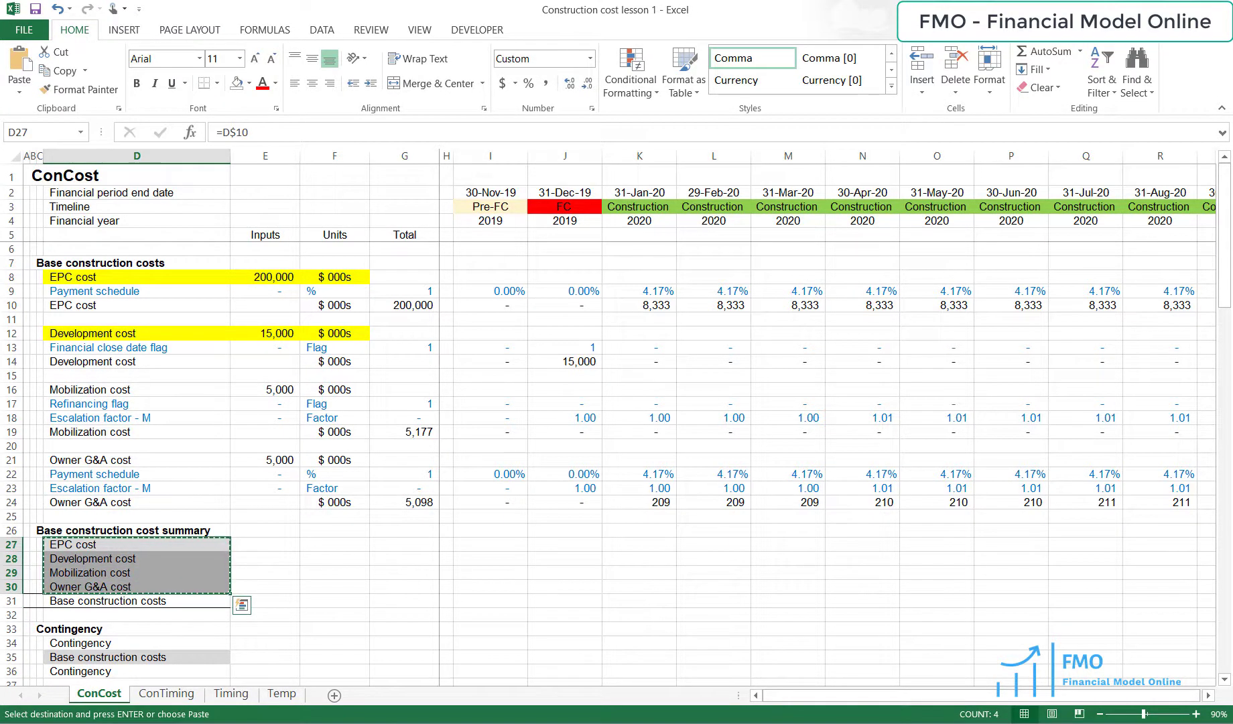
pyautogui.hotkey('ctrl', 'shift', 'Right')
pyautogui.hotkey('ctrl', 'v')
# Step: Remove the grey fill from the base construction cost summary rows 27 to 30
pyautogui.hotkey('alt', 'h')
pyautogui.press('h')
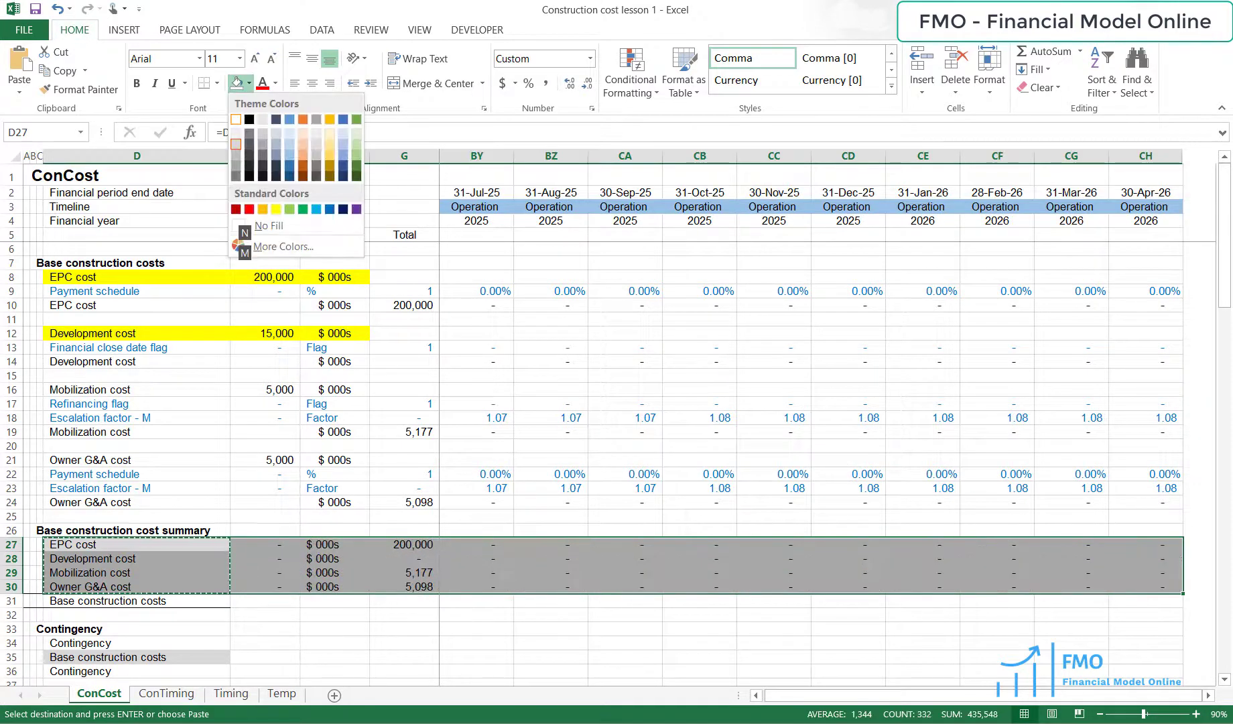
pyautogui.press('n')
pyautogui.press('Down')
pyautogui.press('Right')
pyautogui.press('Right')
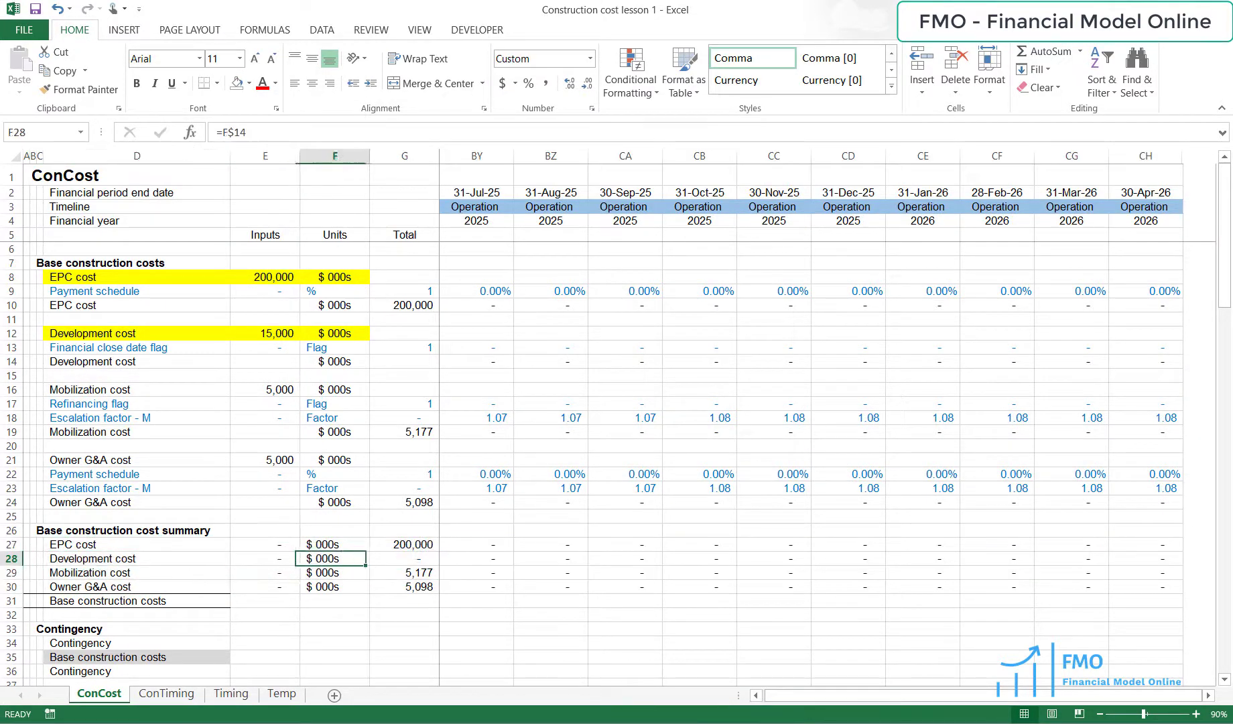
# Step: Enter the unit $ 000s for the Base construction costs row in F31
pyautogui.press('Right')
pyautogui.press('Right')
pyautogui.press('Right')
pyautogui.press('Left')
pyautogui.press('Left')
pyautogui.press('Left')
pyautogui.press('Down')
pyautogui.press('Left')
pyautogui.press('Left')
pyautogui.press('Down')
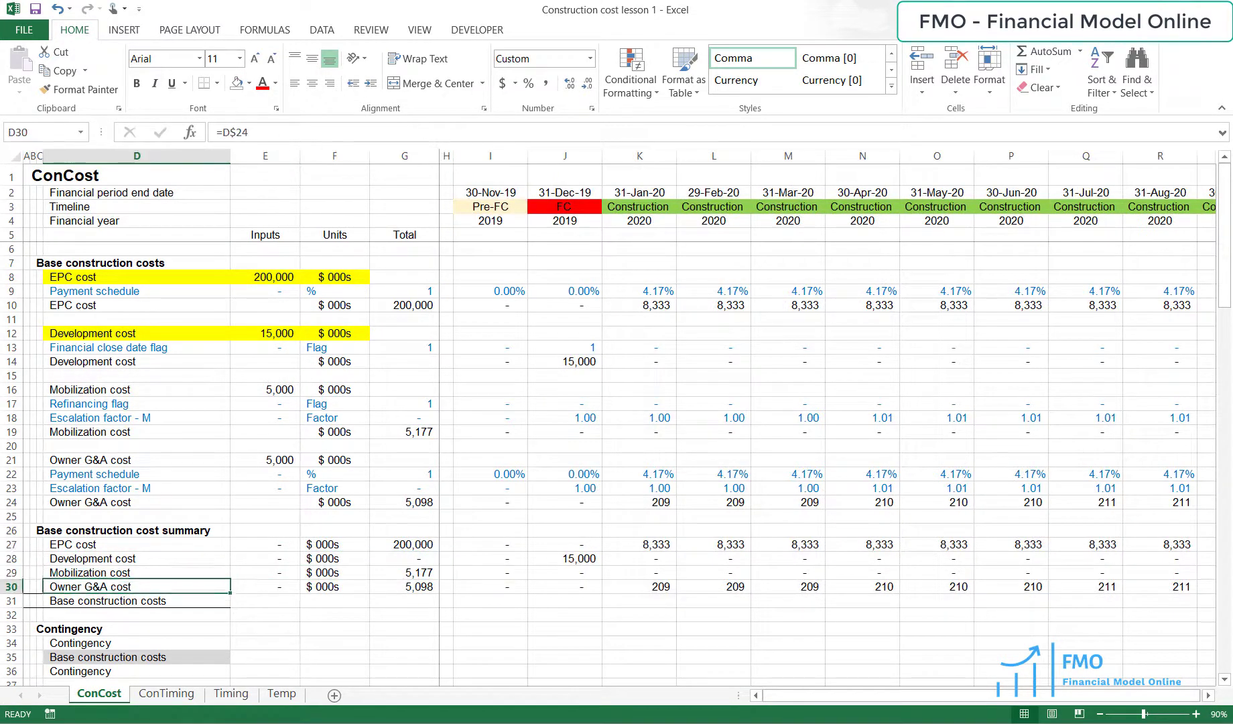
pyautogui.press('Down')
pyautogui.press('Right')
pyautogui.press('Right')
pyautogui.write('$ 000')
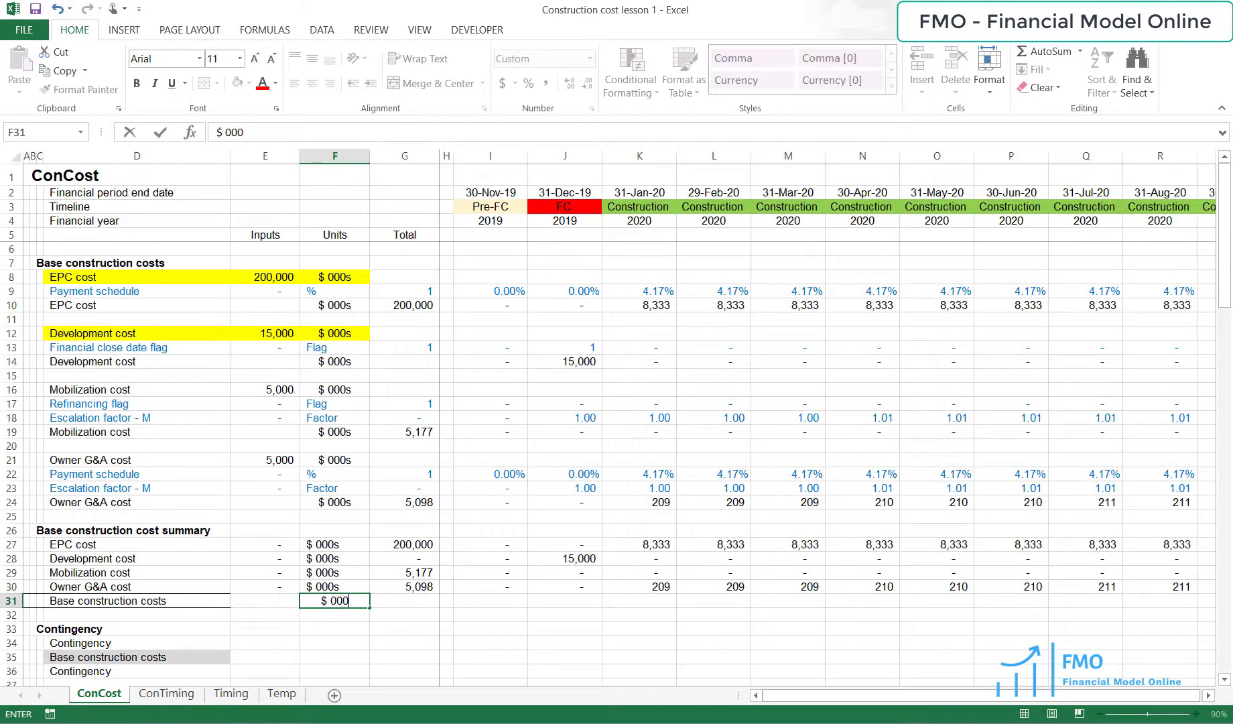
pyautogui.write('s')
# Step: Sum the four cost lines in I31 with =SUM(I27:I30) and copy the formula across the timeline columns of row 31
pyautogui.press('Right')
pyautogui.press('Right')
pyautogui.press('Right')
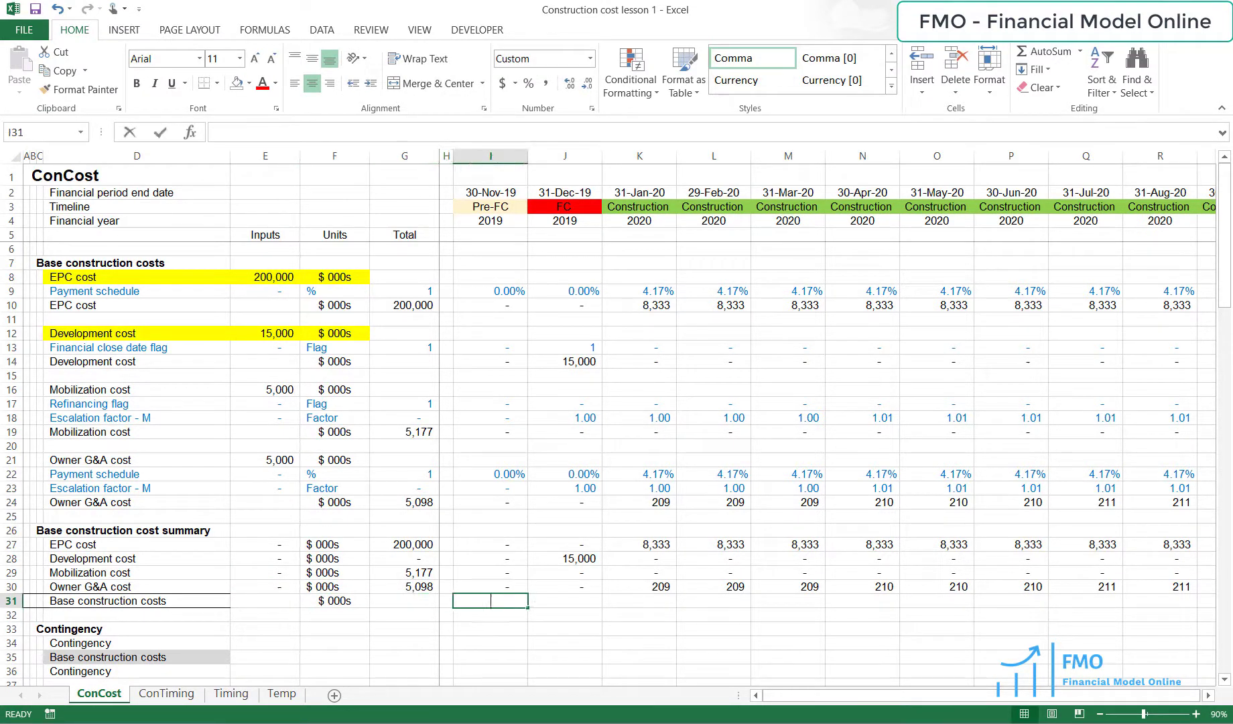
pyautogui.hotkey('alt', '=')
pyautogui.hotkey('ctrl', 'Return')
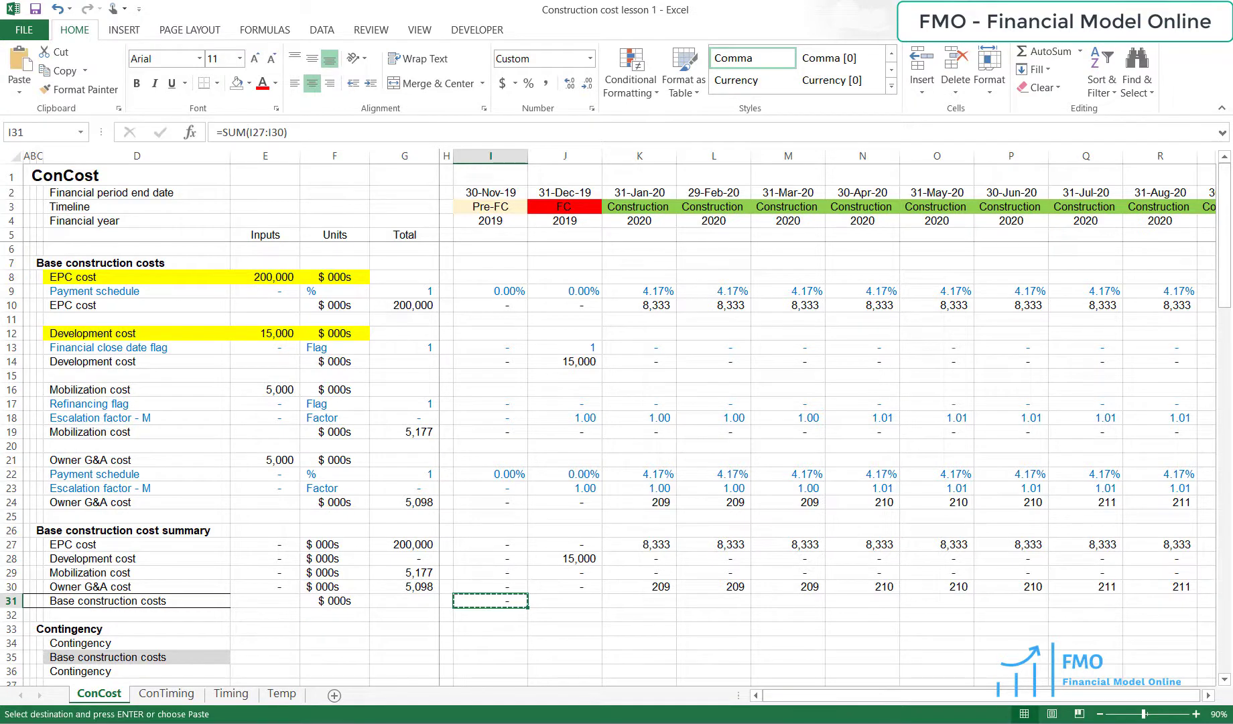
pyautogui.hotkey('ctrl', 'shift', 'Right')
pyautogui.hotkey('ctrl', 'v')
pyautogui.hotkey('ctrl', 'Left')
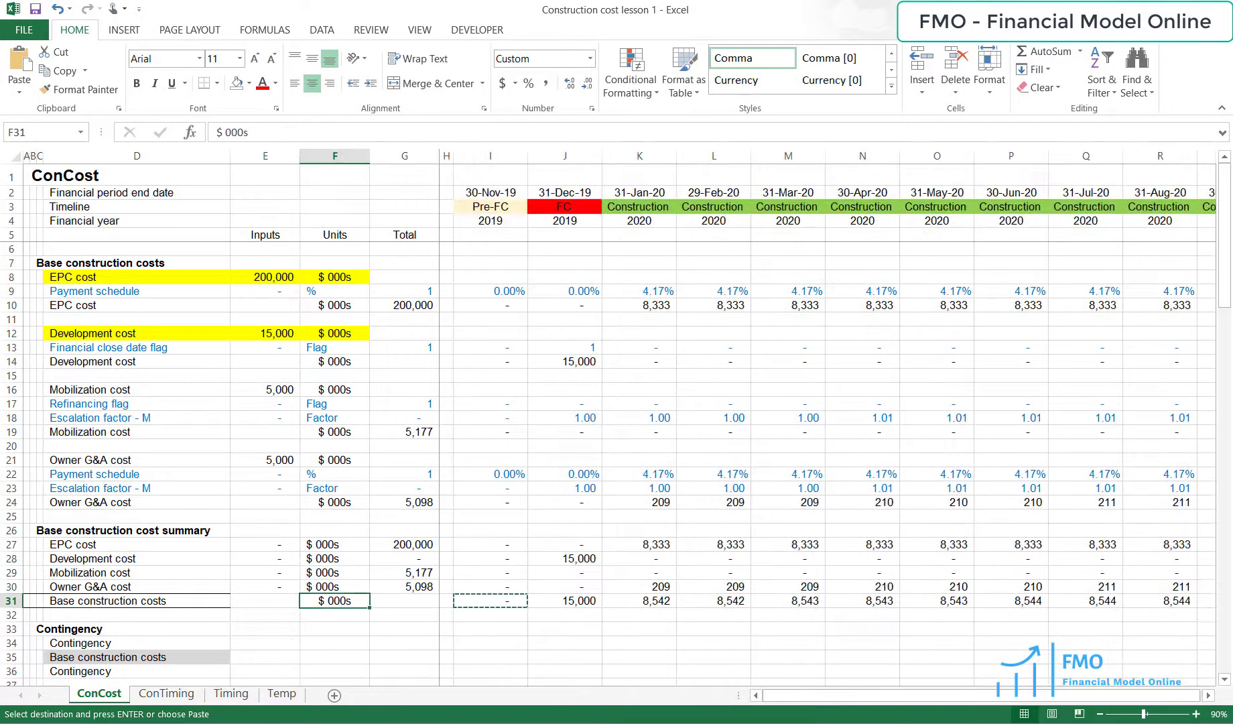
# Step: Extend the top and bottom borders across the entire Base construction costs row 31
pyautogui.hotkey('shift', 'space')
pyautogui.hotkey('alt', 'h')
pyautogui.press('b')
pyautogui.press('p')
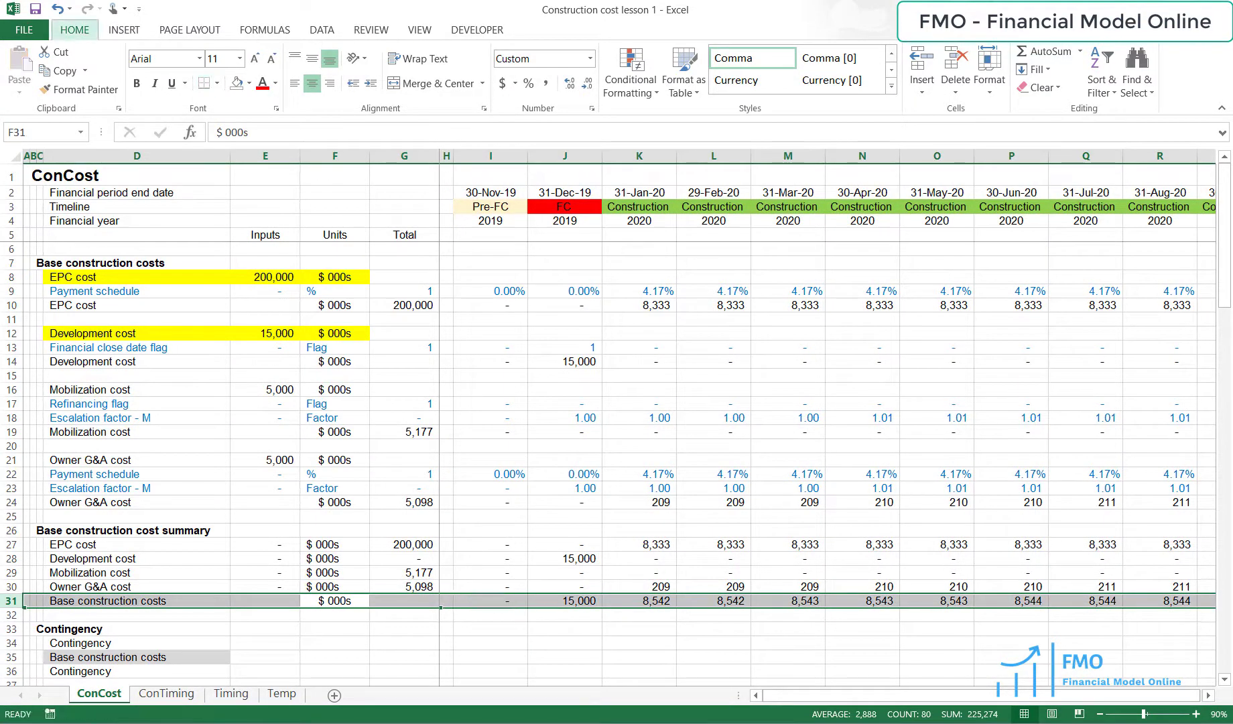
pyautogui.press('Down')
pyautogui.press('Left')
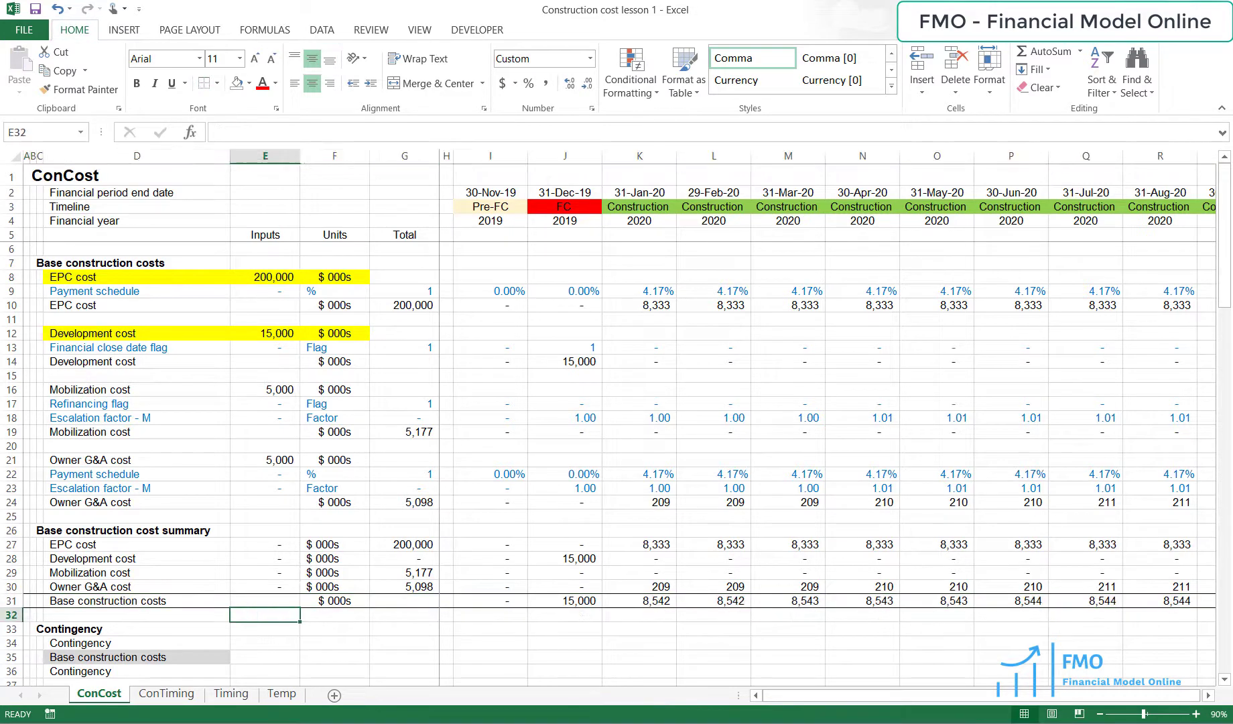
# Step: Total the Base construction costs row in G31 with a SUM over all timeline columns starting at I31
pyautogui.press('Right')
pyautogui.press('Up')
pyautogui.press('Up')
pyautogui.press('Right')
pyautogui.press('Down')
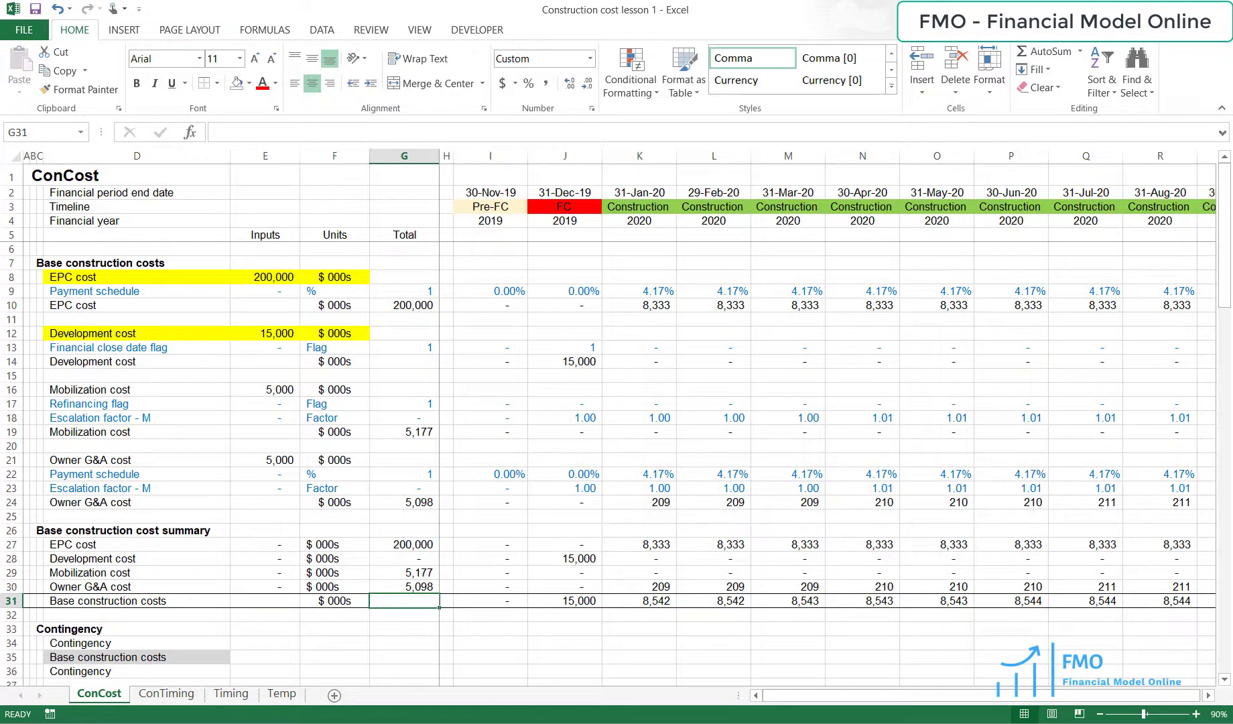
pyautogui.write('=SUM(')
pyautogui.press('Up')
pyautogui.press('Up')
pyautogui.press('Right')
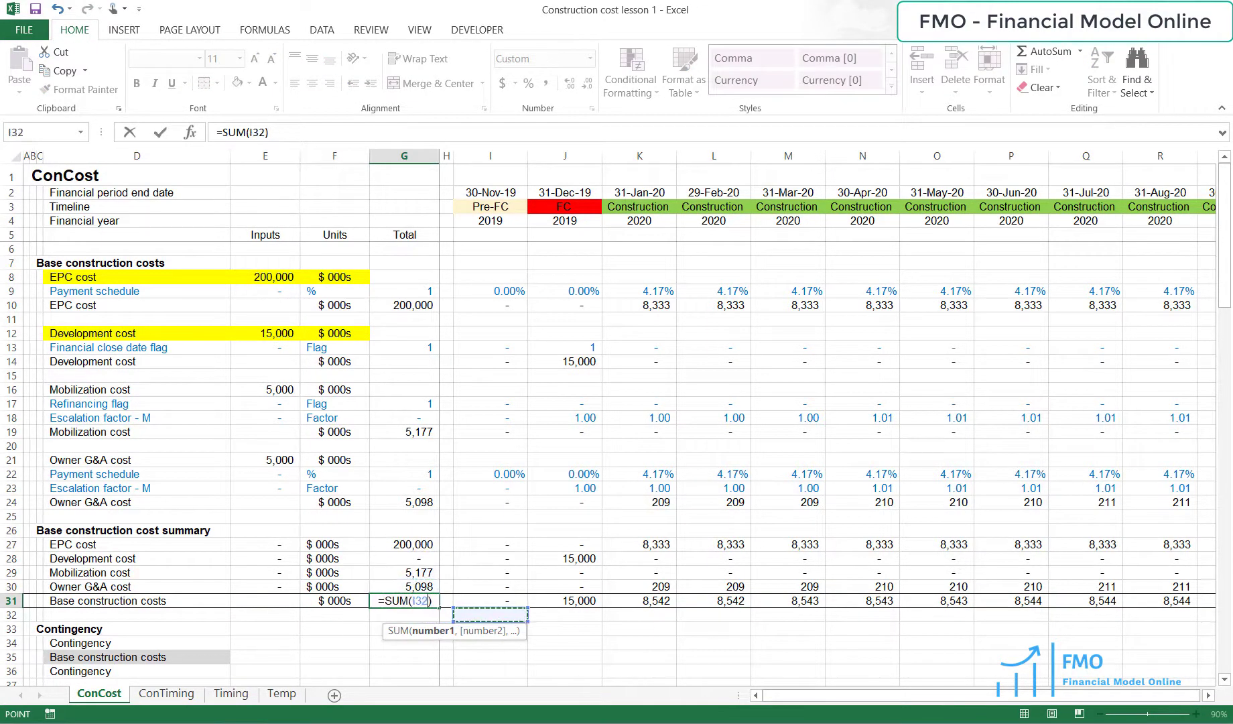
pyautogui.press('Up')
pyautogui.hotkey('ctrl', 'shift', 'Right')
pyautogui.press('Return')
# Step: Look through the Contingency section in rows 33 to 40, down to the Construction costs line
pyautogui.press('Left')
pyautogui.press('Left')
pyautogui.press('Down')
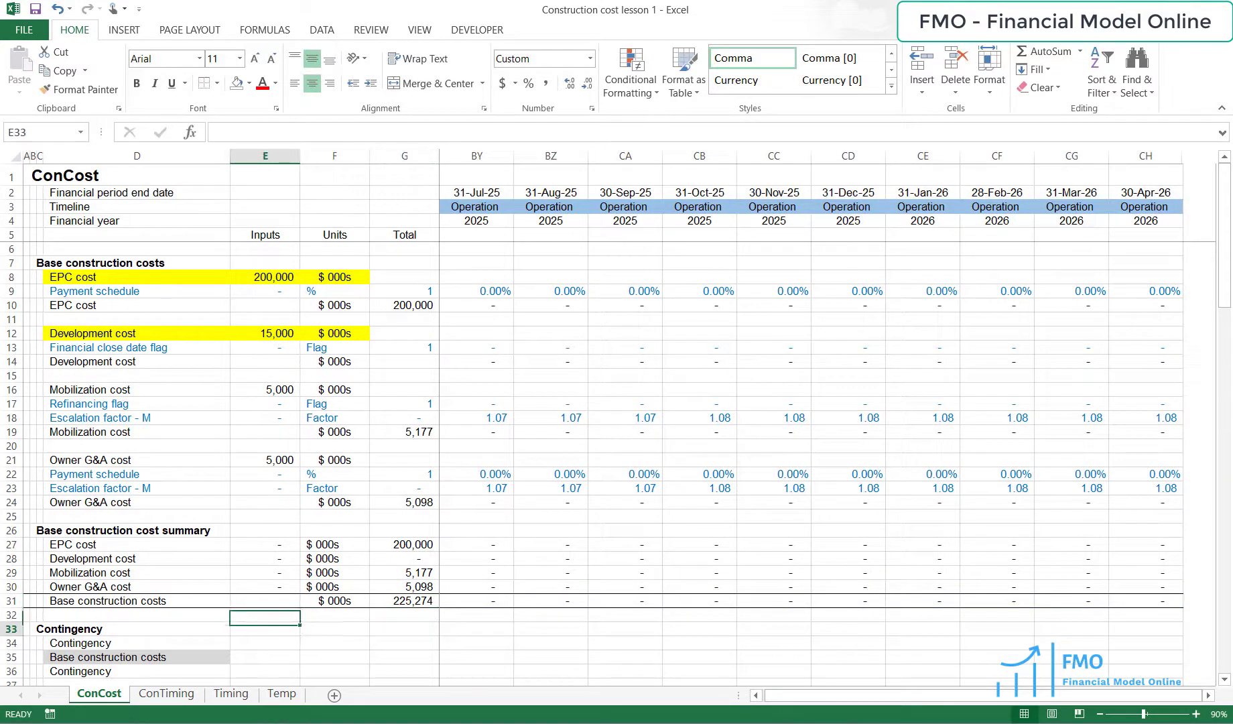
pyautogui.press('Down')
pyautogui.press('Down')
pyautogui.press('Down')
pyautogui.press('Down')
pyautogui.press('Down')
pyautogui.press('Down')
pyautogui.press('Down')
pyautogui.press('Down')
pyautogui.press('Down')
pyautogui.press('Down')
pyautogui.press('Down')
pyautogui.press('Down')
pyautogui.press('Up')
pyautogui.press('Up')
pyautogui.press('Up')
pyautogui.press('Up')
pyautogui.press('Up')
pyautogui.press('Up')
pyautogui.press('Up')
pyautogui.press('Up')
pyautogui.press('Up')
pyautogui.press('Up')
# Step: Enter a Contingency input of 10% in E34 and the unit % in F34
pyautogui.press('Left')
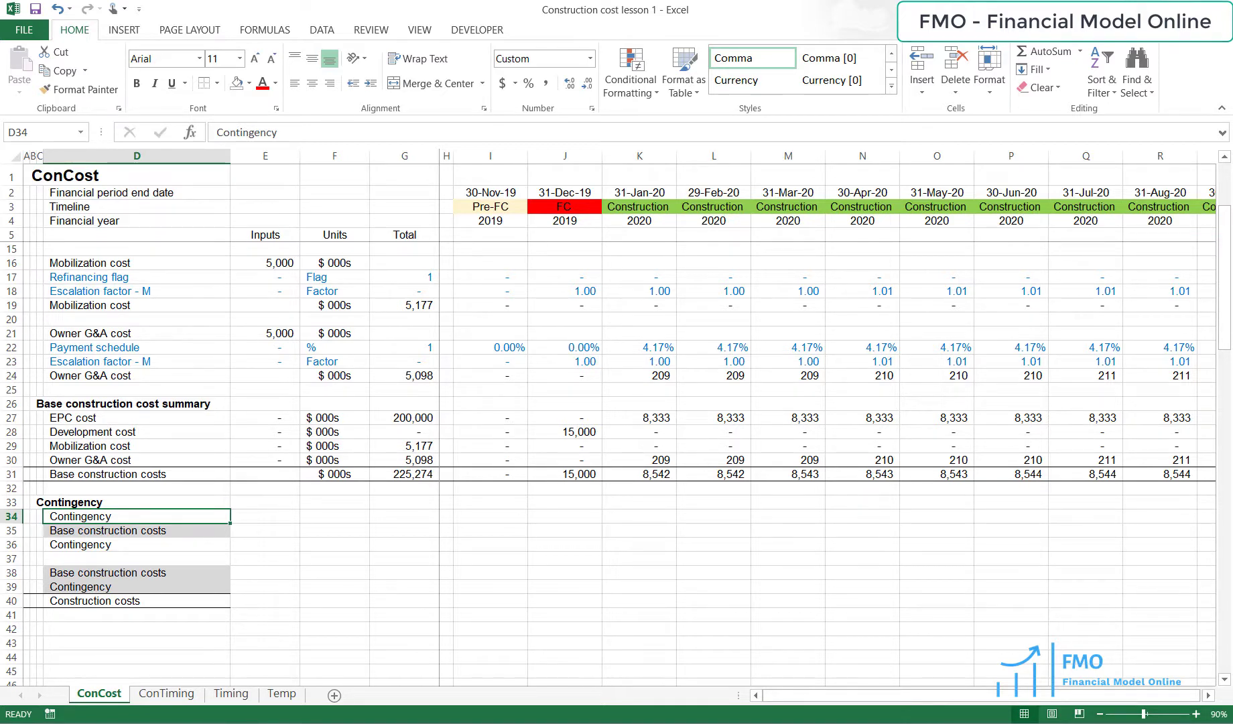
pyautogui.press('Right')
pyautogui.write('1')
pyautogui.press('Return')
pyautogui.press('Up')
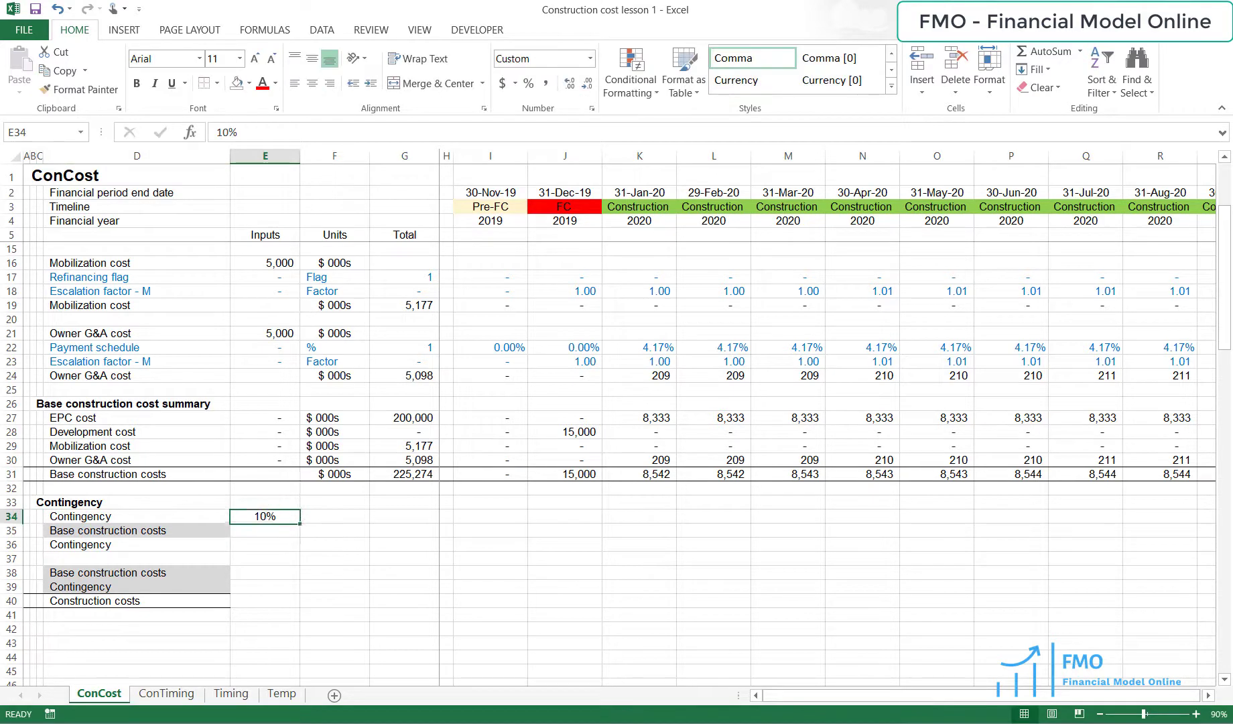
pyautogui.press('Right')
pyautogui.write('%')
pyautogui.press('Return')
# Step: Highlight the Contingency input cells D34:F34 with a yellow fill
pyautogui.press('Left')
pyautogui.press('Left')
pyautogui.press('Up')
pyautogui.hotkey('shift', 'Right')
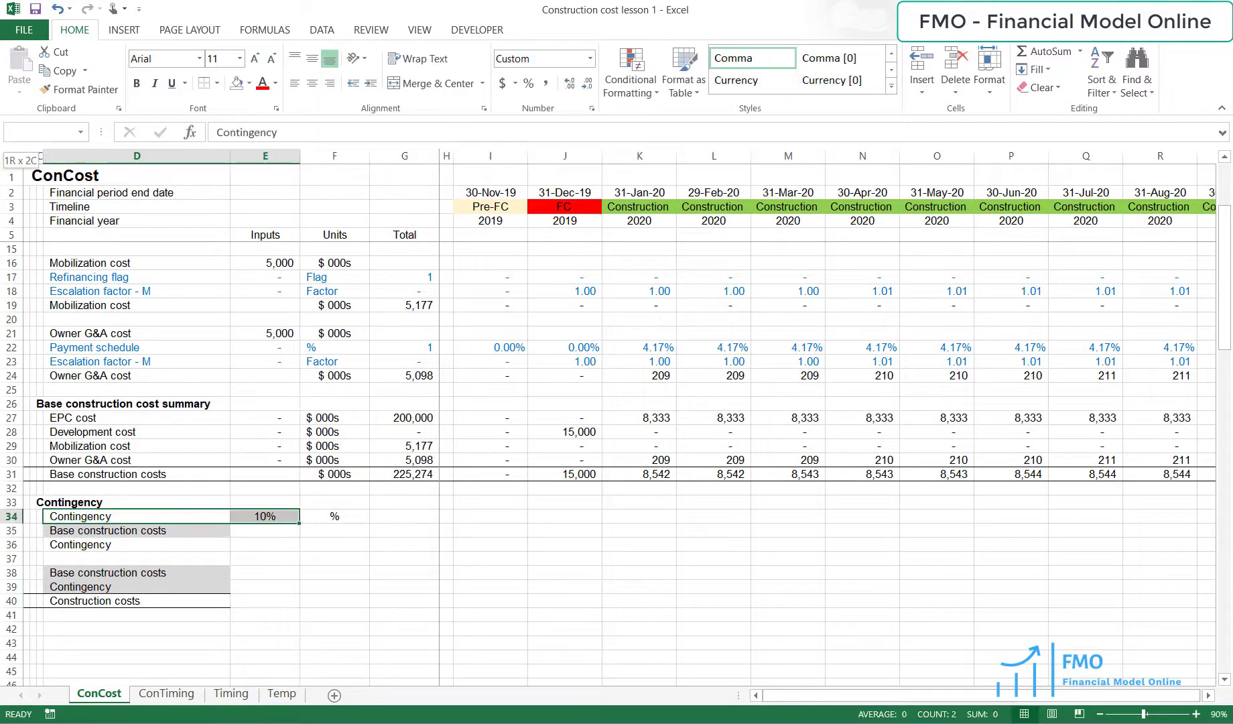
pyautogui.hotkey('shift', 'Right')
pyautogui.hotkey('alt', 'h')
pyautogui.press('h')
pyautogui.press('Left')
pyautogui.press('Return')
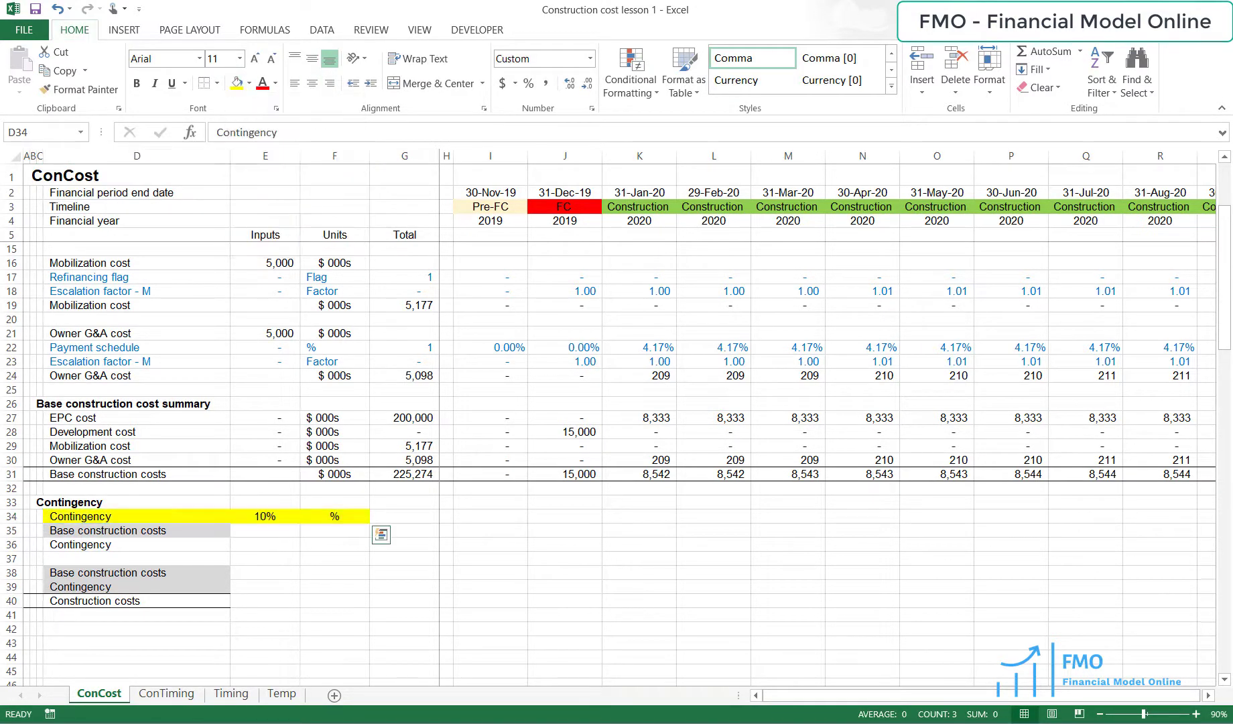
pyautogui.press('Down')
# Step: Link the Base construction costs label in D35 to D31 with the row-anchored reference =D$31
pyautogui.press('Up')
pyautogui.press('Up')
pyautogui.press('Up')
pyautogui.press('Up')
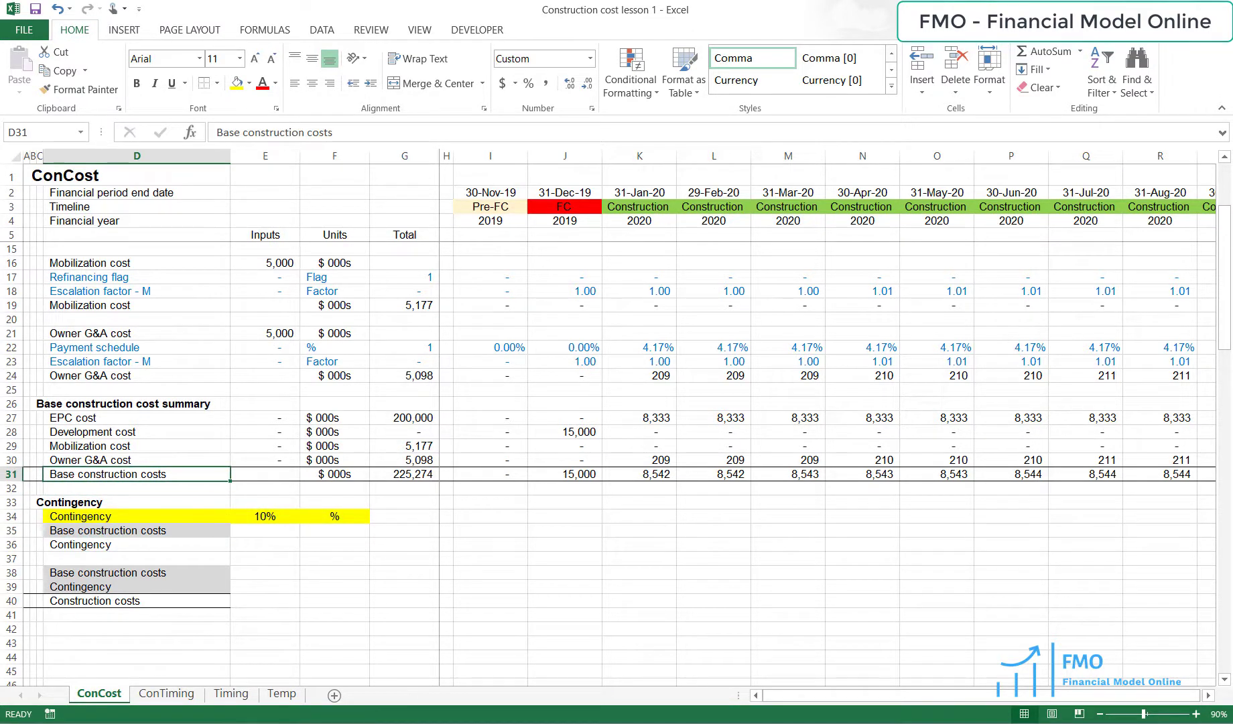
pyautogui.hotkey('ctrl', 'c')
pyautogui.press('Down')
pyautogui.press('Down')
pyautogui.press('Down')
pyautogui.press('Down')
pyautogui.hotkey('alt', 'h')
pyautogui.press('v')
pyautogui.press('n')
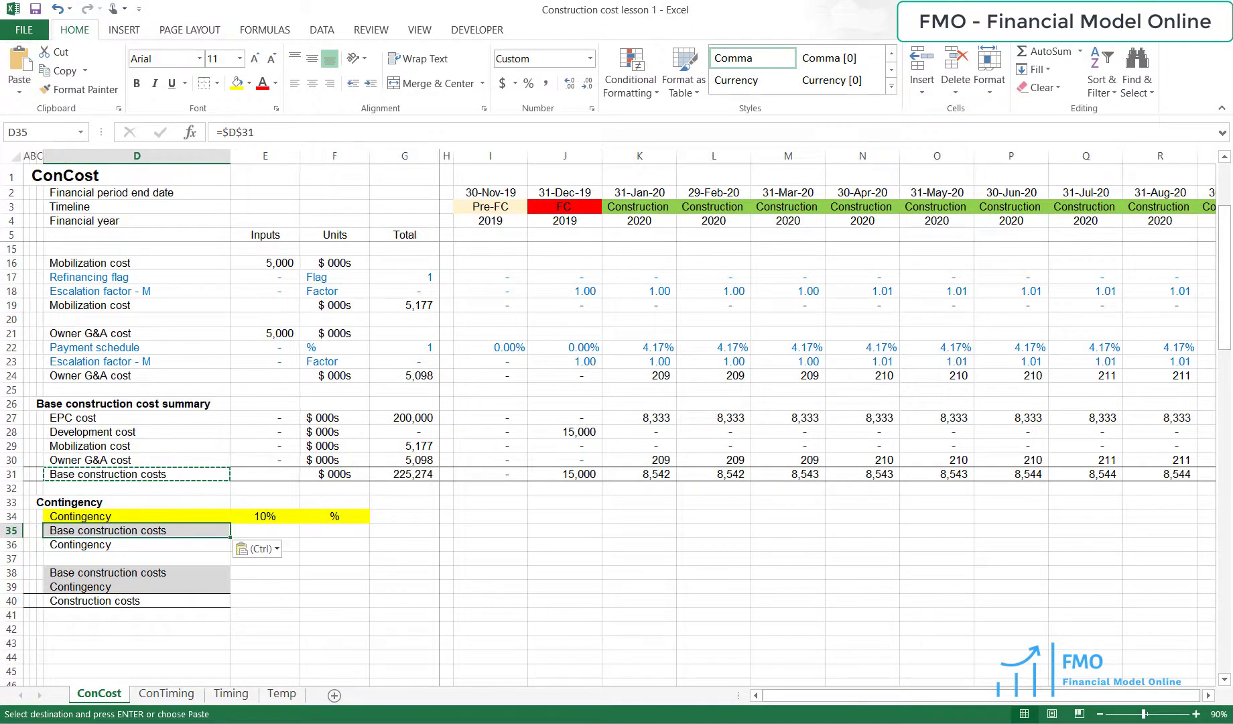
pyautogui.press('F2')
pyautogui.press('F4')
pyautogui.press('Return')
# Step: Copy the D35 link across the whole of row 35 through the timeline and remove its grey fill
pyautogui.press('Up')
pyautogui.hotkey('ctrl', 'c')
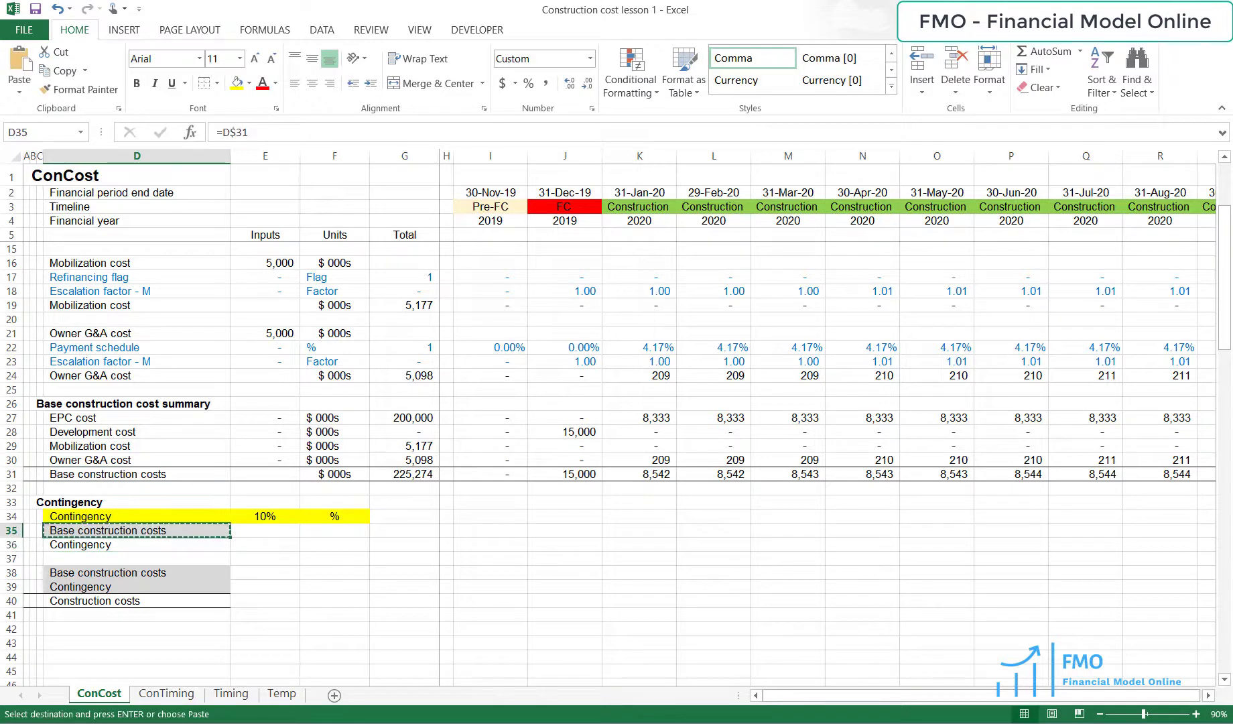
pyautogui.hotkey('ctrl', 'shift', 'Right')
pyautogui.hotkey('ctrl', 'v')
pyautogui.hotkey('alt', 'h')
pyautogui.press('h')
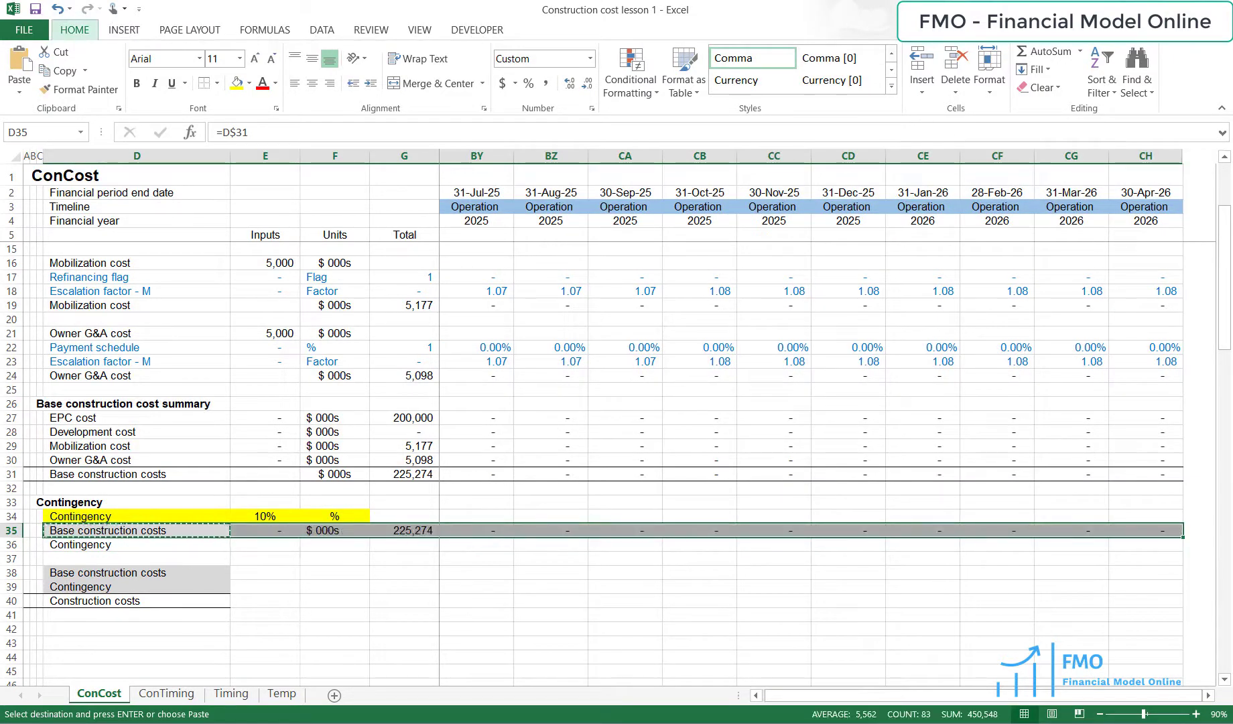
pyautogui.press('n')
# Step: Enter the unit $ 000s for the Contingency line in F36
pyautogui.press('Down')
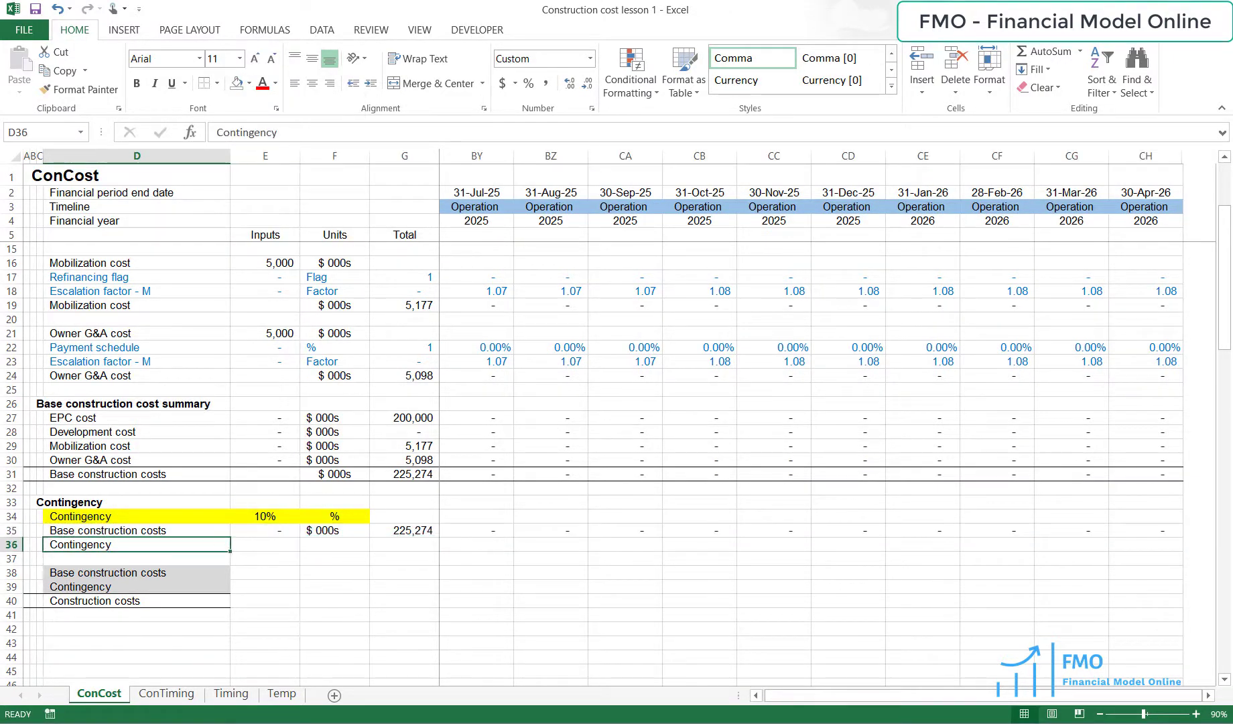
pyautogui.press('Right')
pyautogui.press('Right')
pyautogui.write('$ 000')
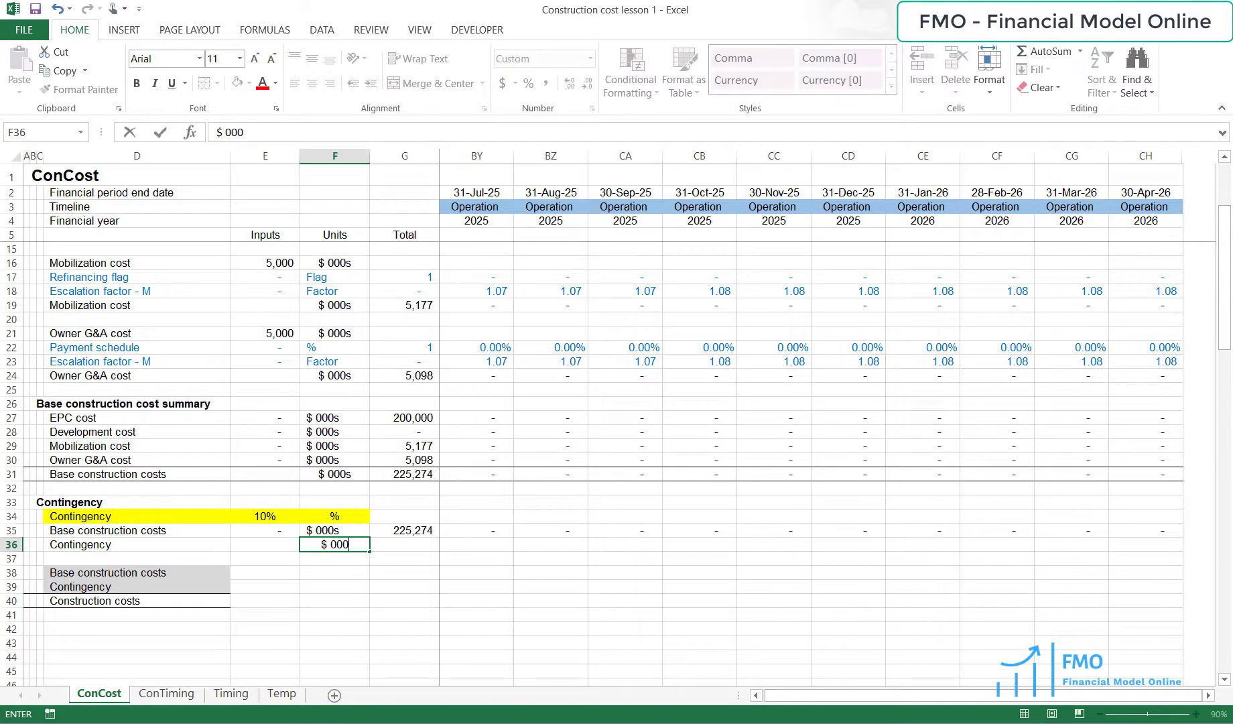
pyautogui.write('s')
pyautogui.press('Tab')
# Step: Total the Contingency row in G36 with a SUM over all timeline columns starting at I36
pyautogui.hotkey('alt', '=')
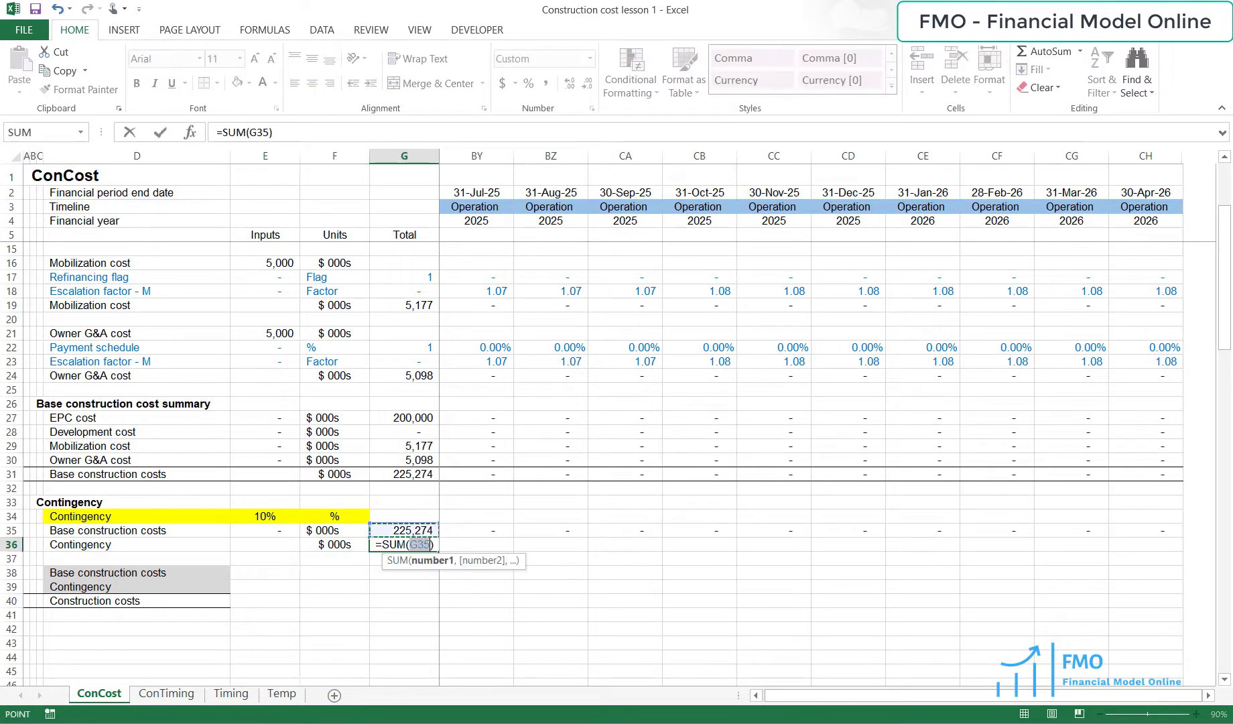
pyautogui.press('Down')
pyautogui.press('Right')
pyautogui.press('Right')
pyautogui.hotkey('ctrl', 'shift', 'Right')
pyautogui.hotkey('ctrl', 'Return')
# Step: Calculate the first period's contingency in I36 with the formula =$E$34*I35
pyautogui.press('Right')
pyautogui.press('Right')
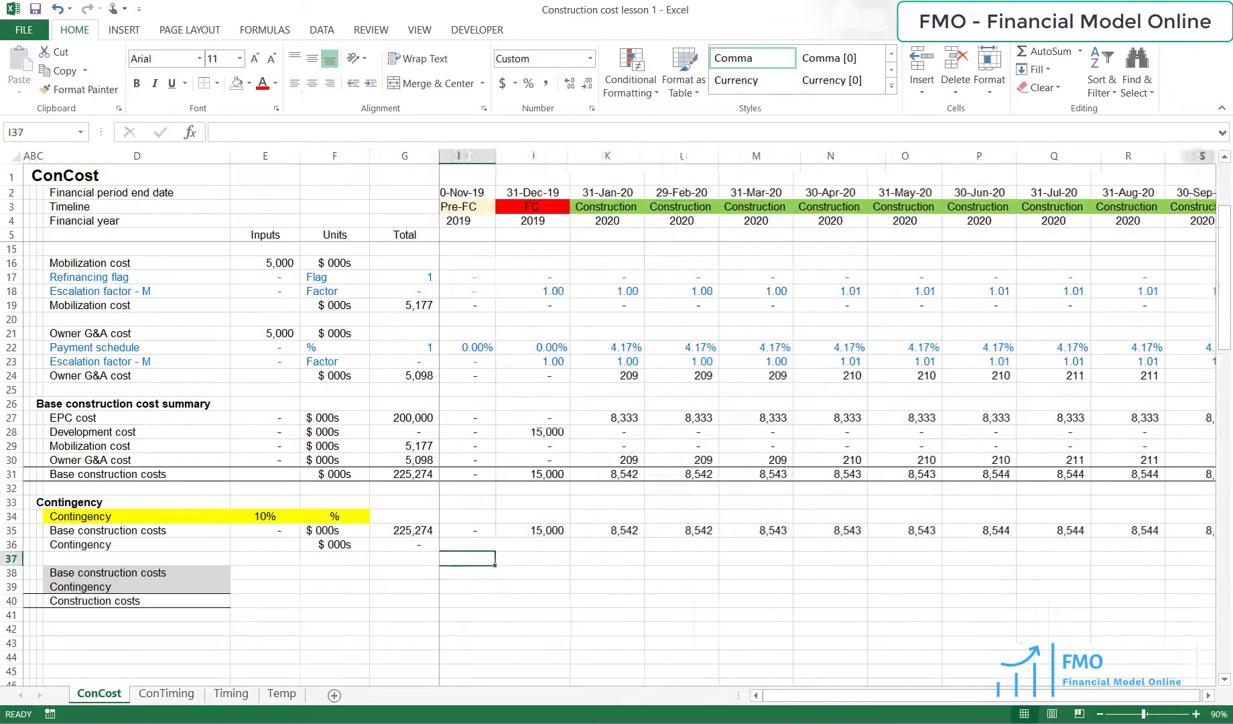
pyautogui.press('Up')
pyautogui.press('Right')
pyautogui.press('Left')
pyautogui.write('=')
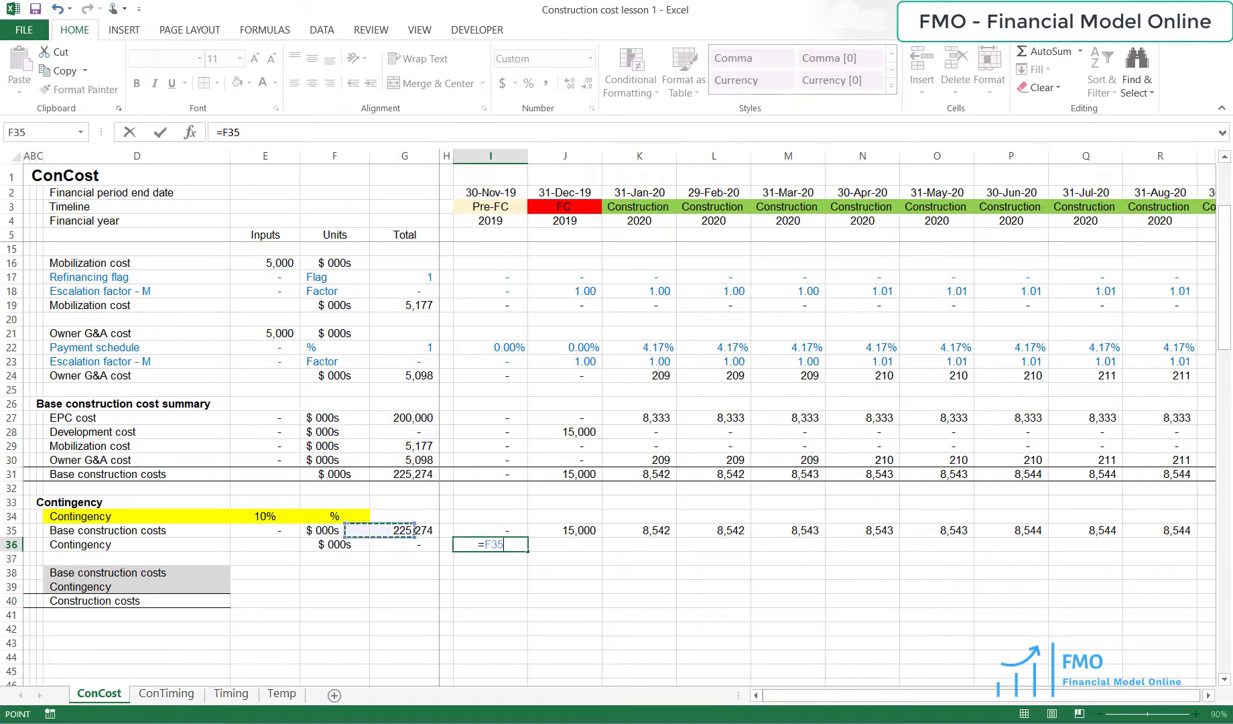
pyautogui.press('Left')
pyautogui.press('Up')
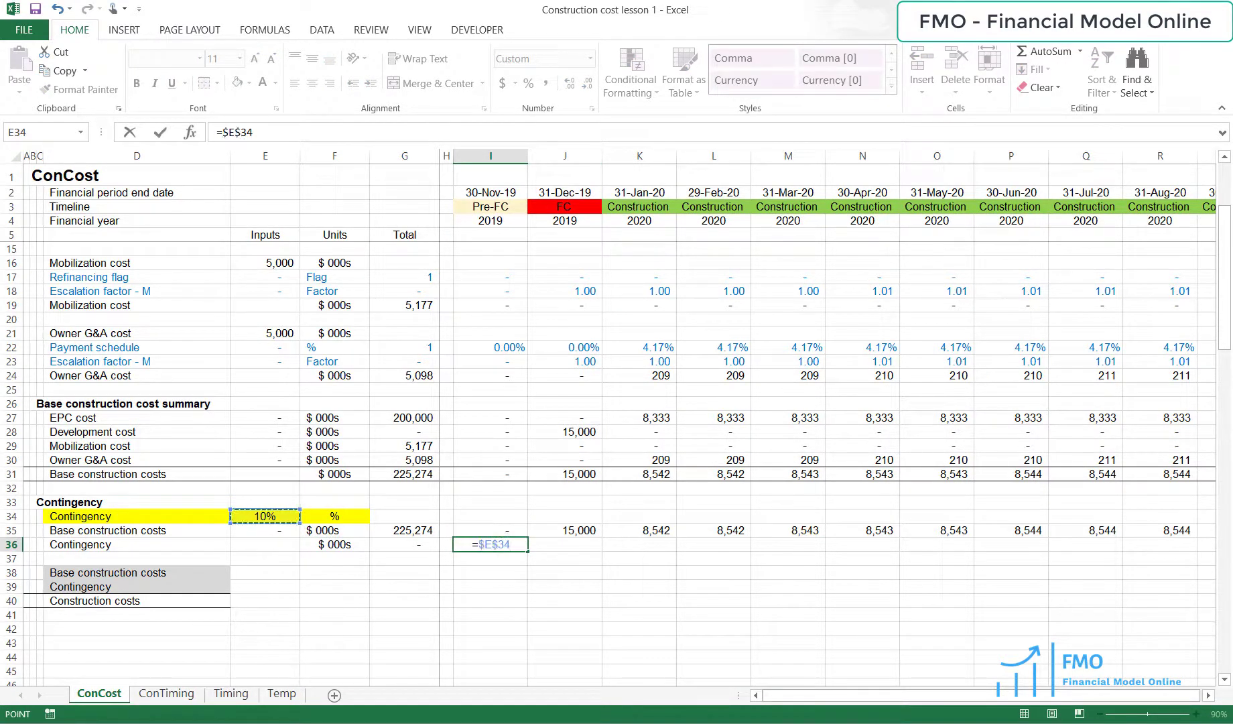
pyautogui.write('*')
pyautogui.press('Up')
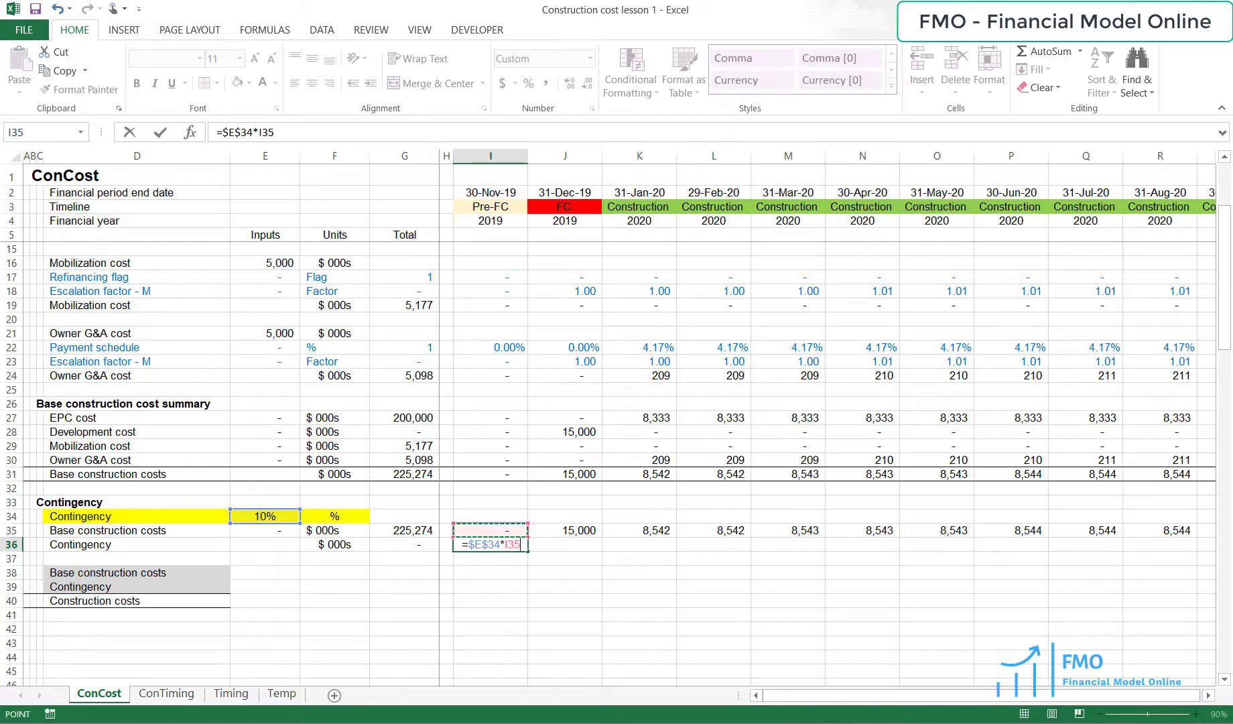
pyautogui.hotkey('ctrl', 'Return')
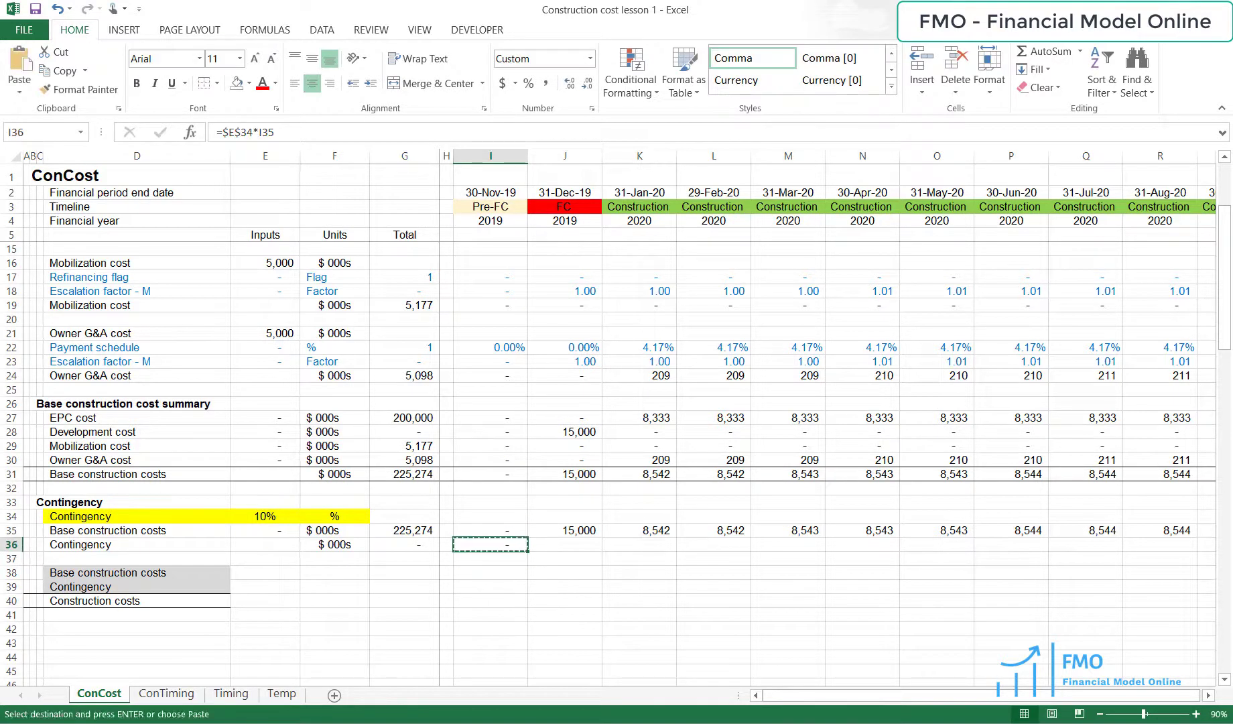
# Step: Copy the contingency formula from I36 across all remaining timeline columns of row 36
pyautogui.hotkey('ctrl', 'shift', 'Right')
pyautogui.hotkey('ctrl', 'v')
pyautogui.press('Escape')
pyautogui.press('Left')
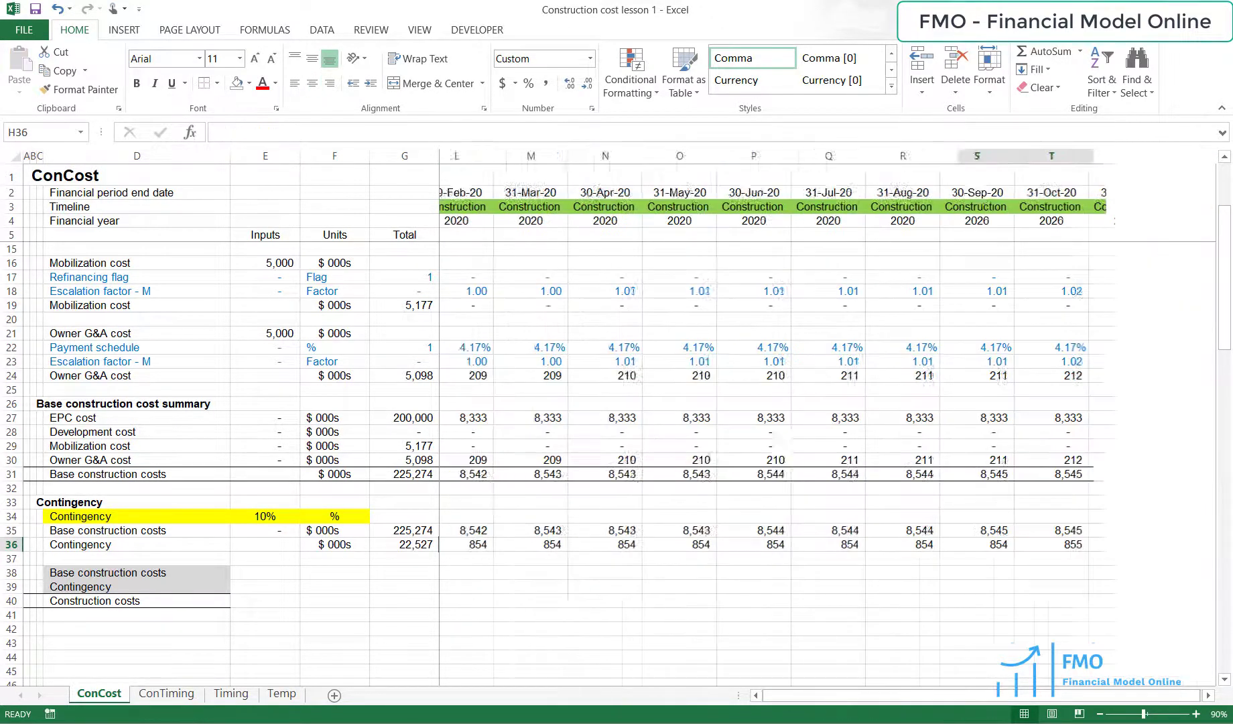
pyautogui.press('Left')
pyautogui.press('Left')
pyautogui.press('Left')
pyautogui.press('Left')
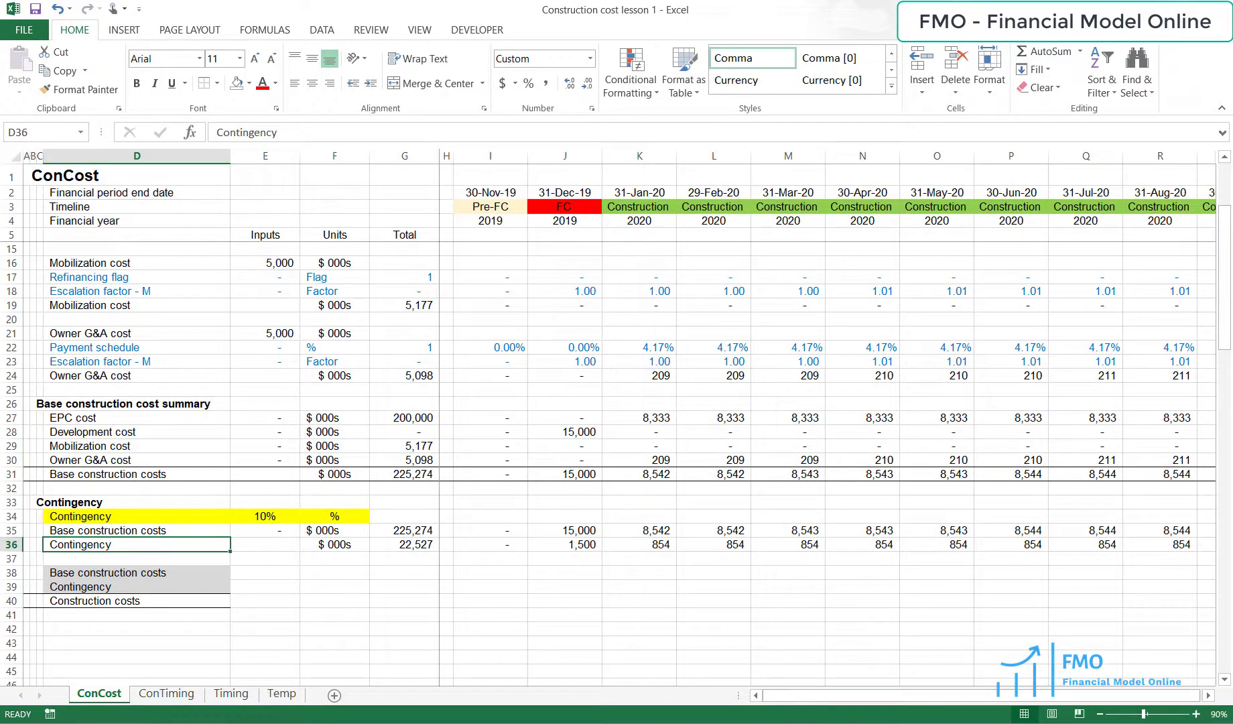
# Step: Copy the entire Base construction costs row 35 into row 38
pyautogui.press('Up')
pyautogui.hotkey('shift', 'space')
pyautogui.hotkey('ctrl', 'c')
pyautogui.press('Down')
pyautogui.press('Down')
pyautogui.press('Down')
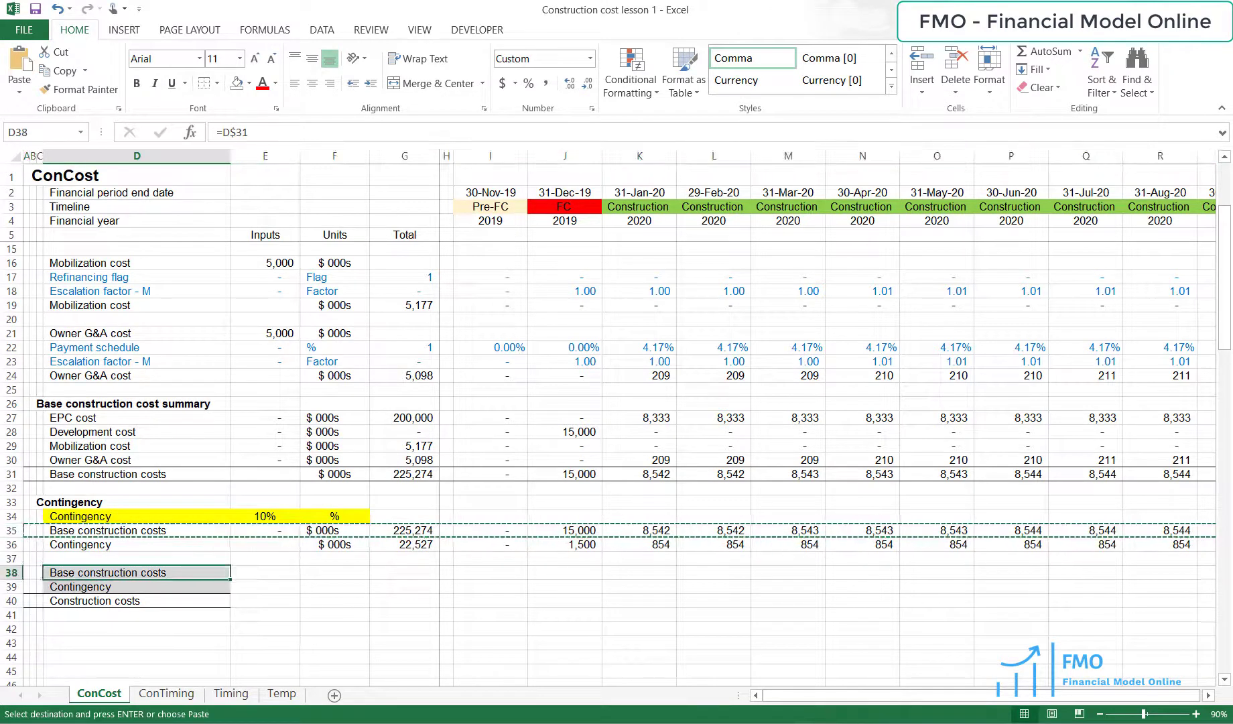
pyautogui.hotkey('shift', 'space')
pyautogui.hotkey('ctrl', 'v')
# Step: Link the Contingency label in D39 to D36 with the row-anchored reference =D$36
pyautogui.press('Up')
pyautogui.press('Up')
pyautogui.hotkey('ctrl', 'c')
pyautogui.press('Down')
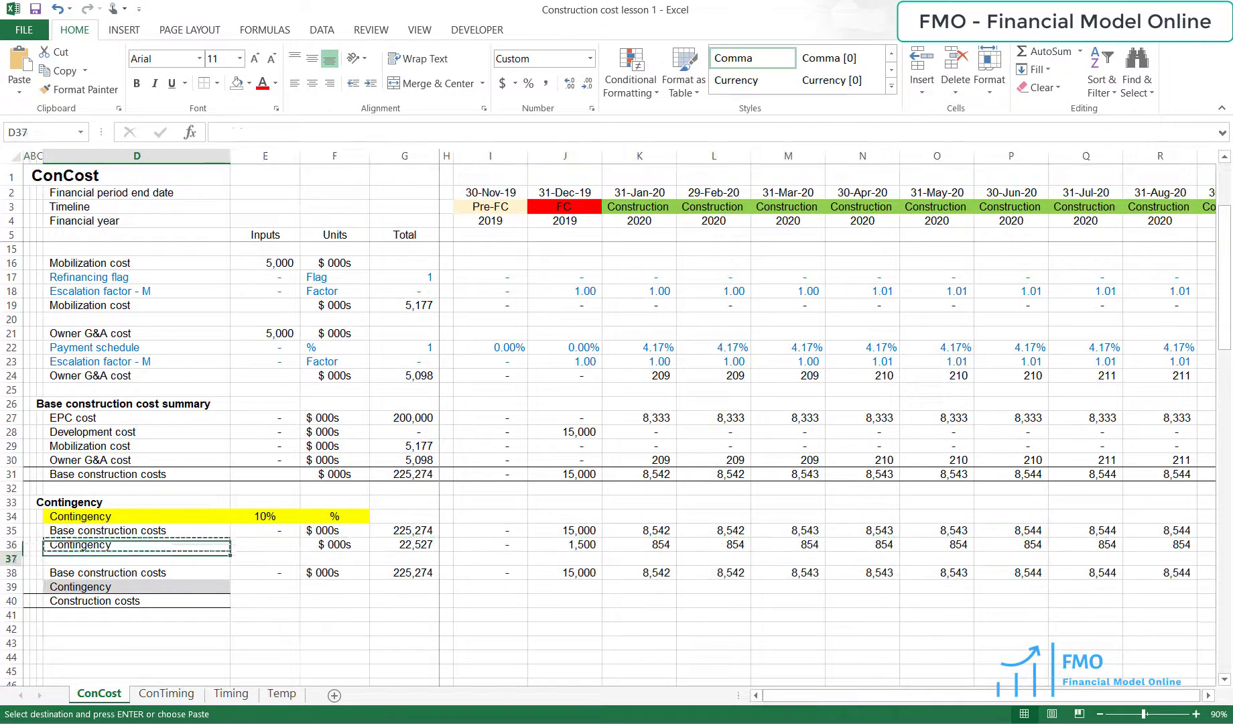
pyautogui.press('Down')
pyautogui.press('Down')
pyautogui.hotkey('alt', 'h')
pyautogui.press('v')
pyautogui.press('n')
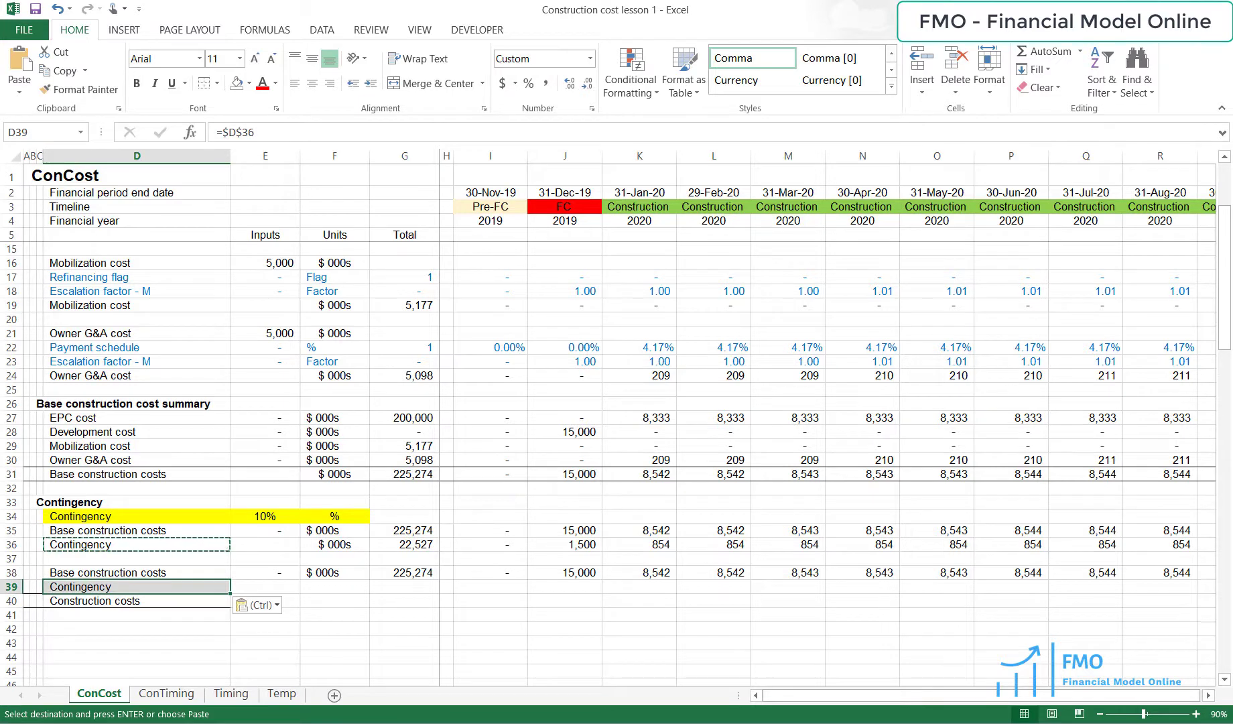
pyautogui.press('F2')
pyautogui.hotkey('ctrl', 'Return')
# Step: Copy the D39 link across the whole of row 39 through the timeline and remove its grey fill
pyautogui.hotkey('ctrl', 'c')
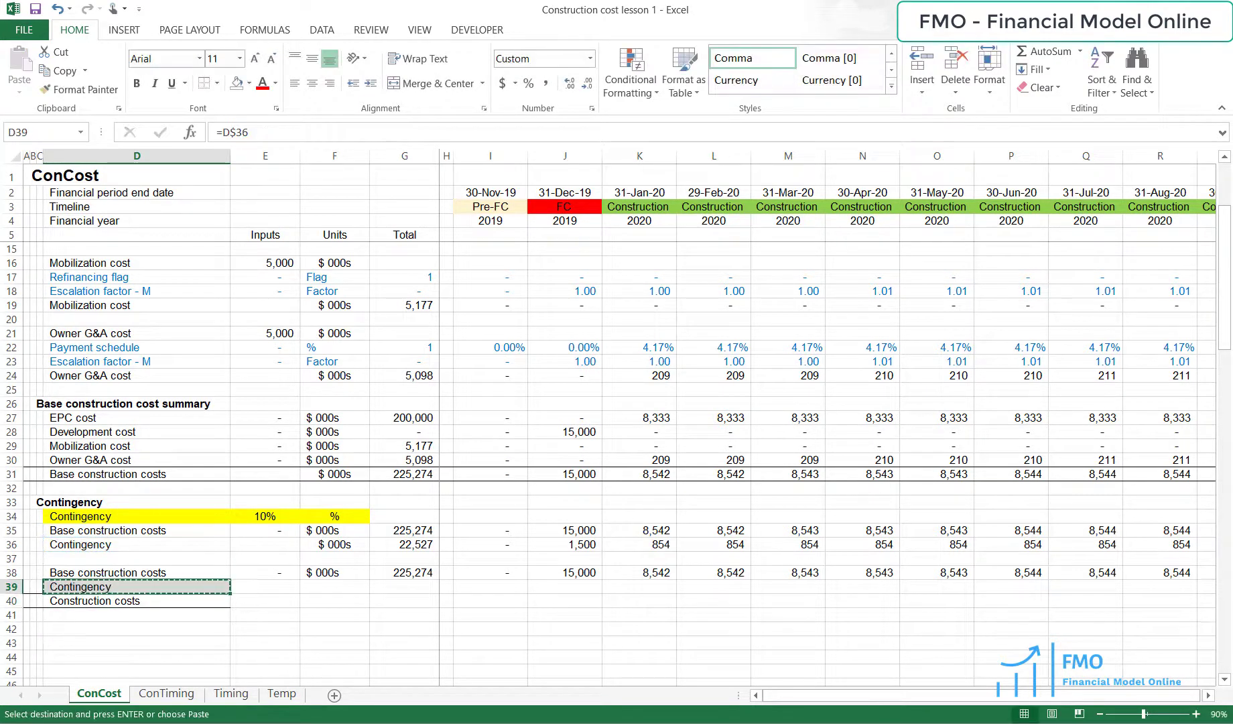
pyautogui.hotkey('ctrl', 'shift', 'Right')
pyautogui.hotkey('ctrl', 'v')
pyautogui.hotkey('alt', 'h')
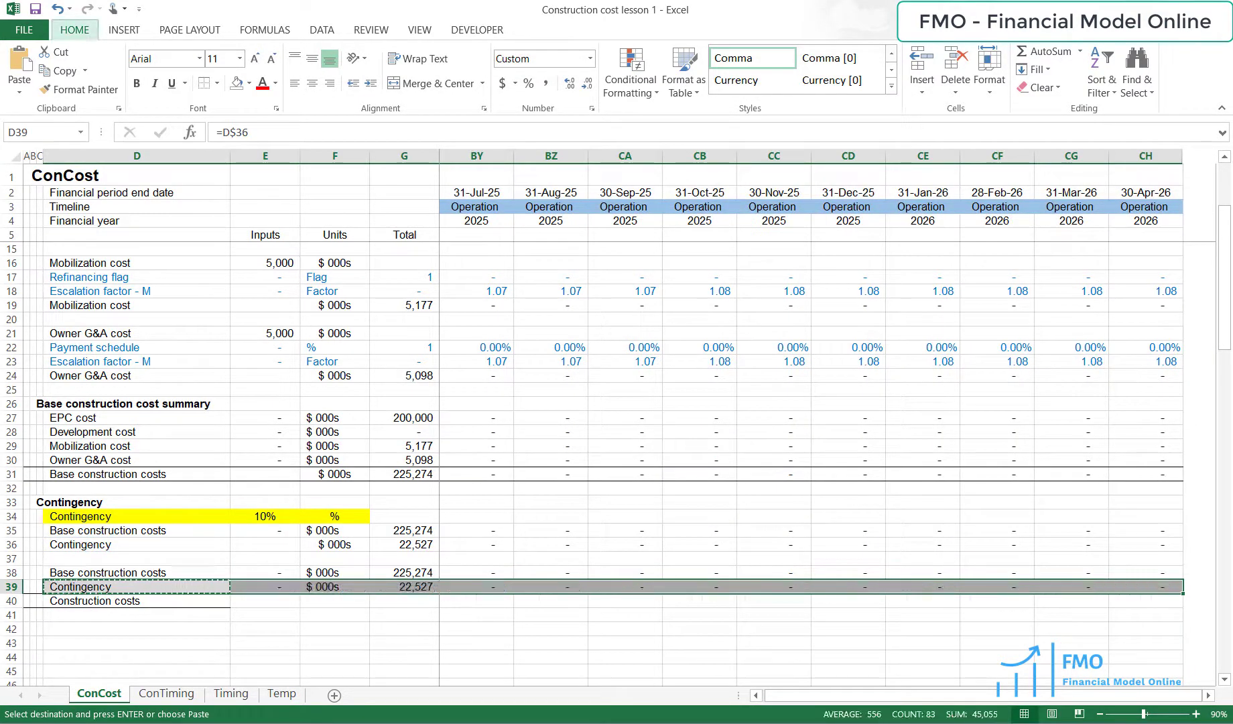
pyautogui.press('h')
pyautogui.press('n')
# Step: Enter the unit $ 000s for the Construction costs line in F40
pyautogui.press('Down')
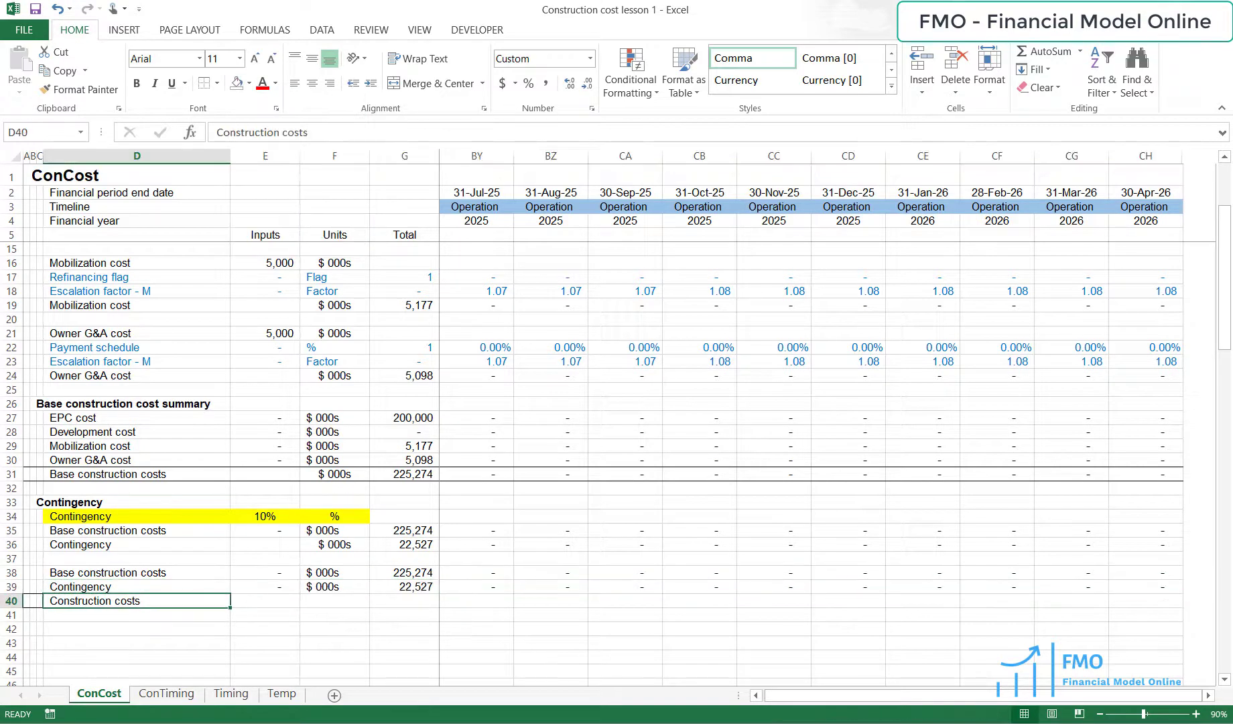
pyautogui.press('Right')
pyautogui.press('Right')
pyautogui.write('$')
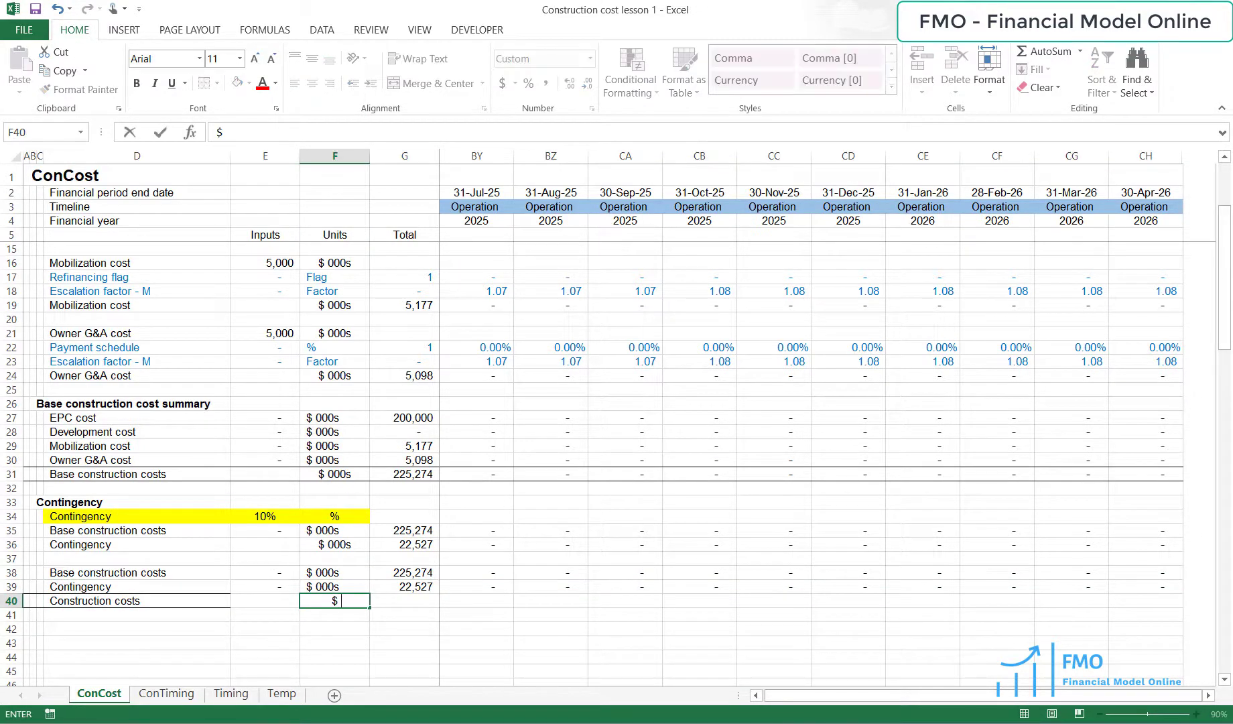
pyautogui.write(' 000s')
# Step: Sum base costs and contingency in I40 with =SUM(I38:I39) and copy it across the timeline columns of row 40
pyautogui.press('Right')
pyautogui.press('Right')
pyautogui.press('Right')
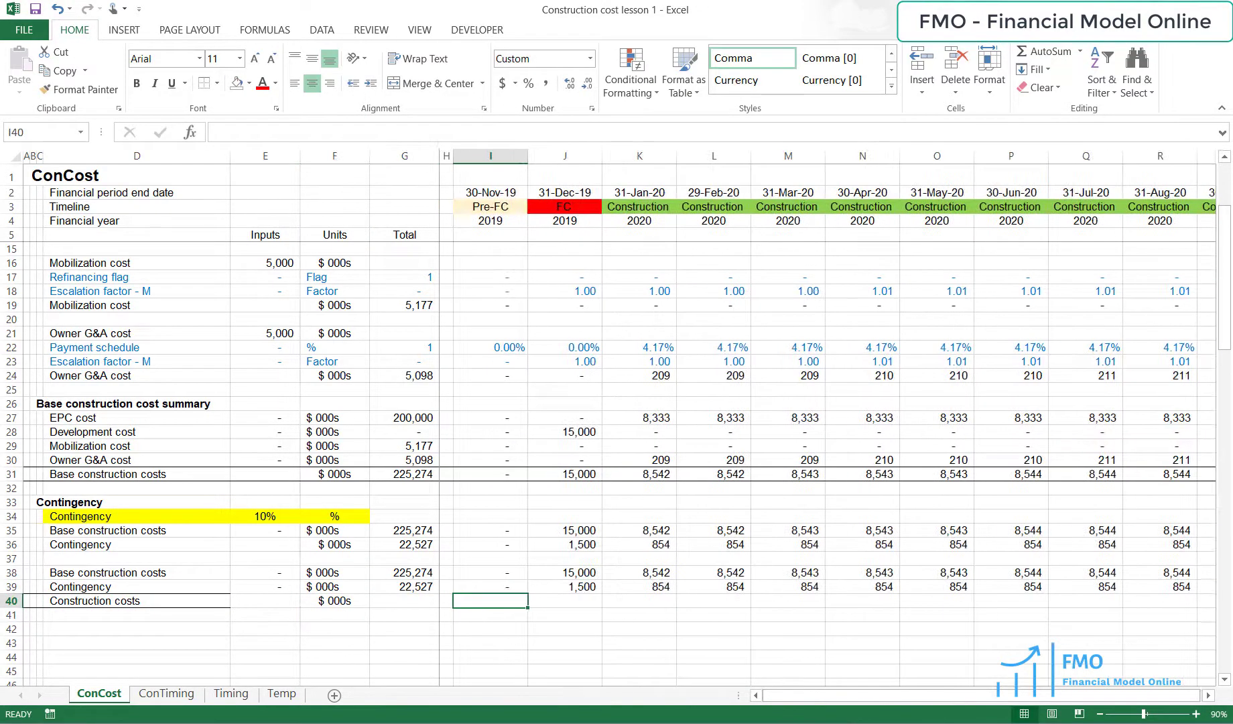
pyautogui.hotkey('alt', '=')
pyautogui.hotkey('ctrl', 'Return')
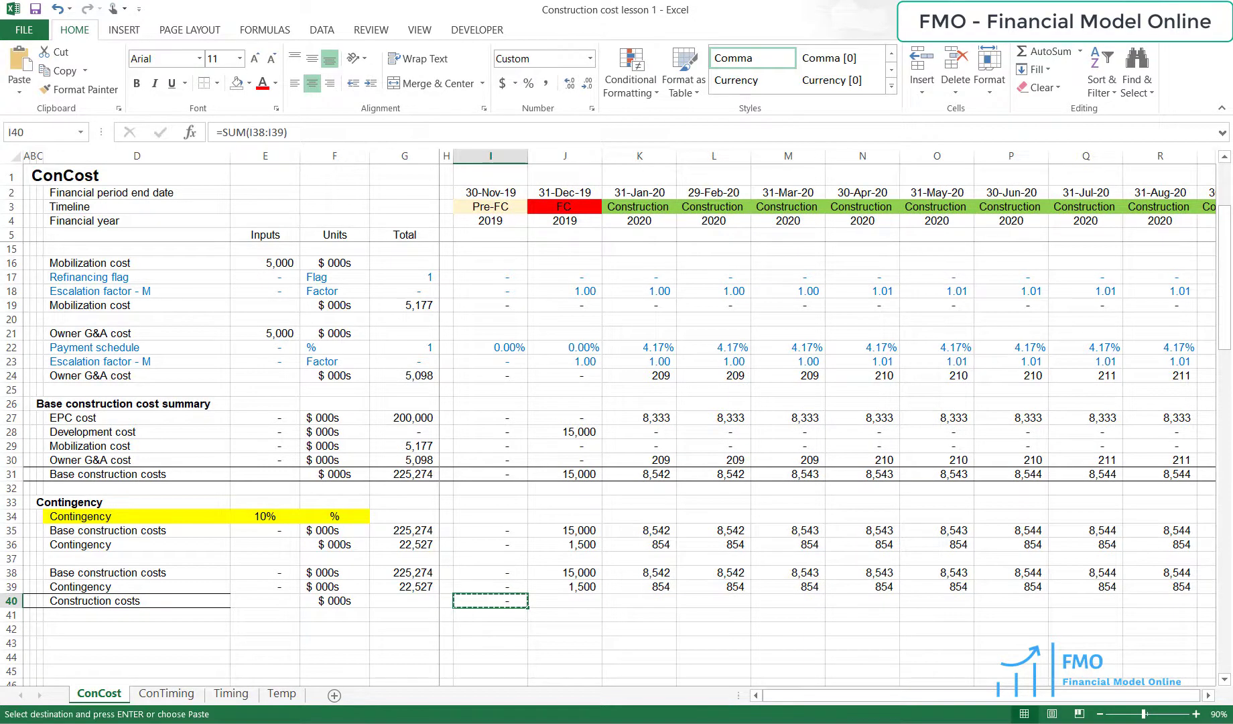
pyautogui.hotkey('shift', 'Up')
pyautogui.hotkey('ctrl', 'shift', 'Right')
pyautogui.hotkey('shift', 'Down')
pyautogui.press('Escape')
# Step: Total the Construction costs row in G40 with a SUM over all timeline columns starting at I40
pyautogui.press('Left')
pyautogui.press('Left')
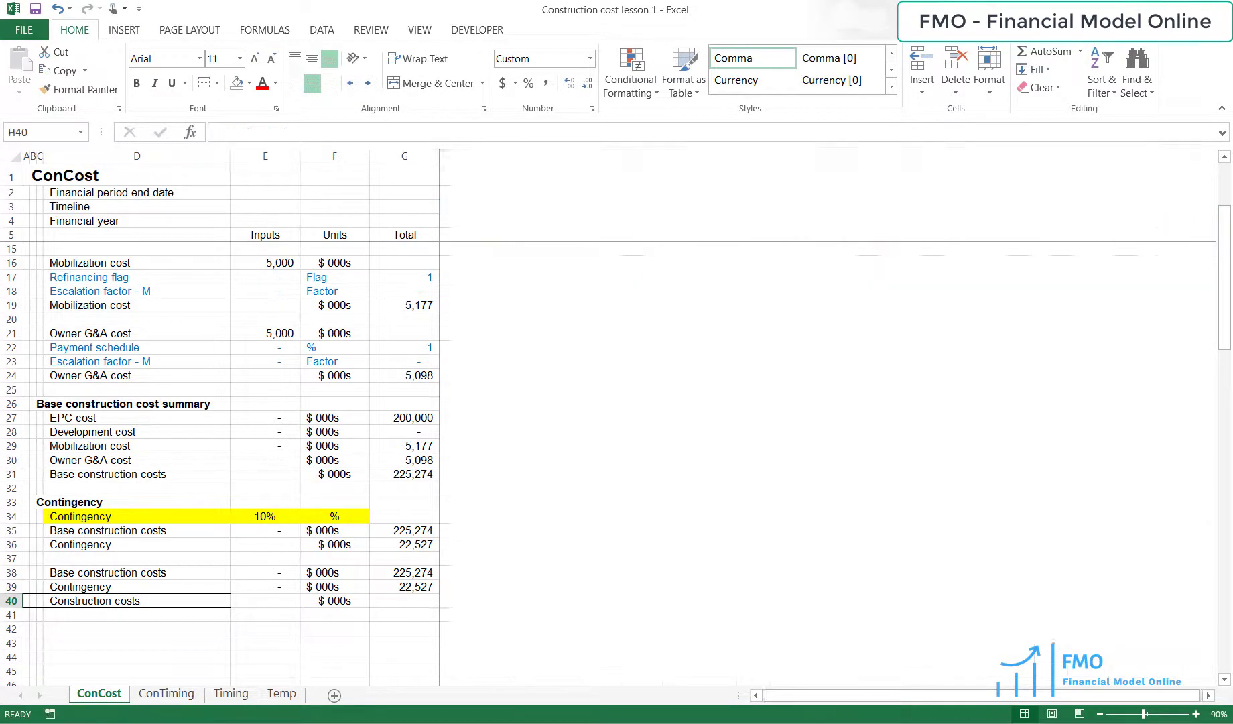
pyautogui.write('=sum(')
pyautogui.press('Right')
pyautogui.press('Right')
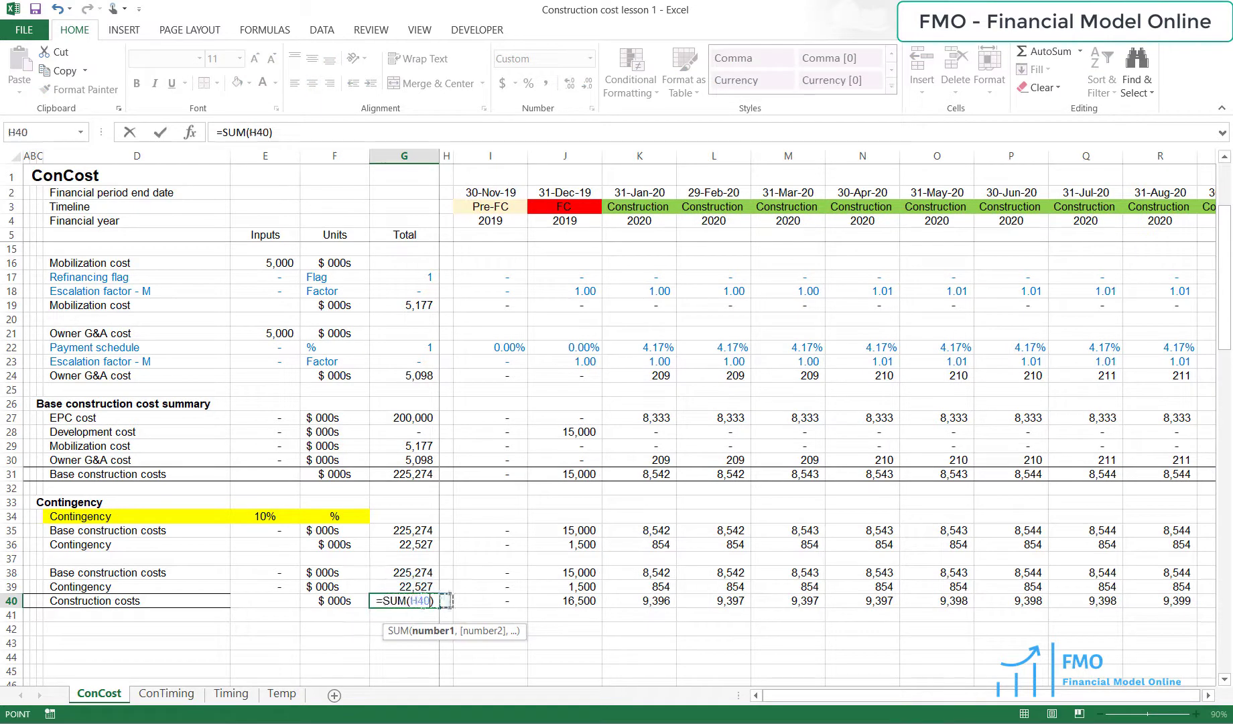
pyautogui.hotkey('ctrl', 'shift', 'Right')
pyautogui.press('Return')
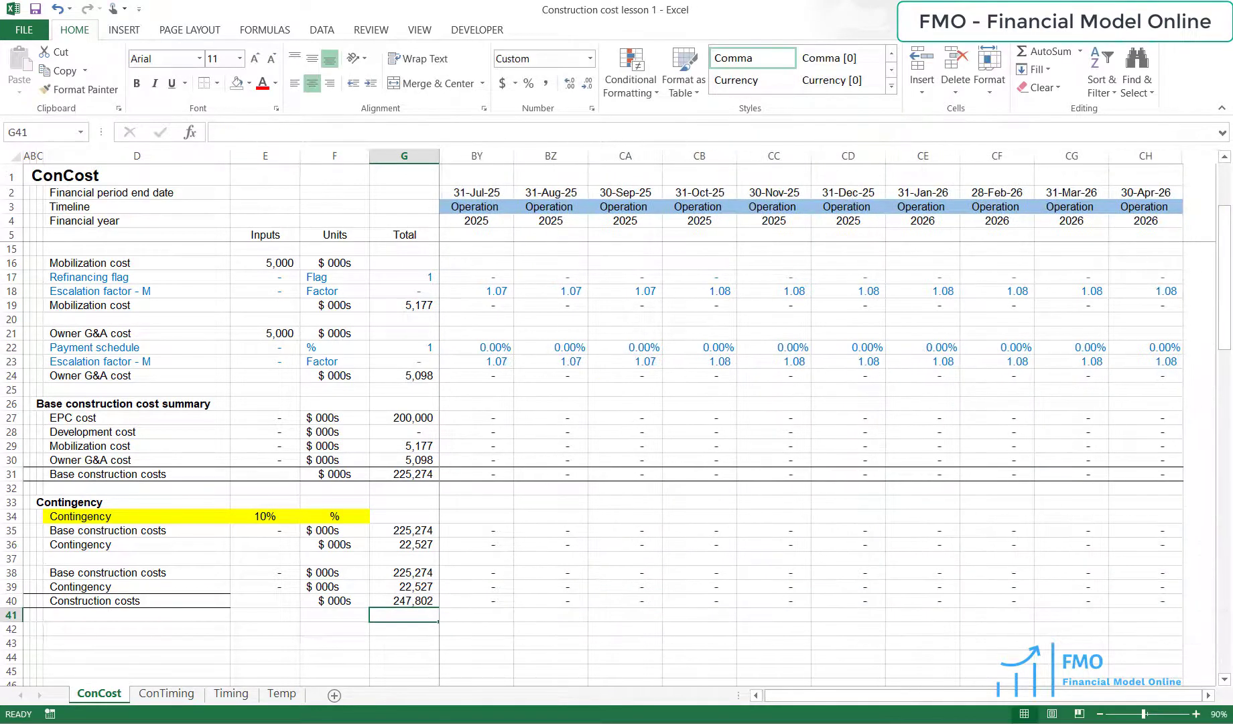
# Step: Apply top and bottom borders across the entire Construction costs row 40
pyautogui.press('Up')
pyautogui.press('Left')
pyautogui.press('Left')
pyautogui.hotkey('shift', 'space')
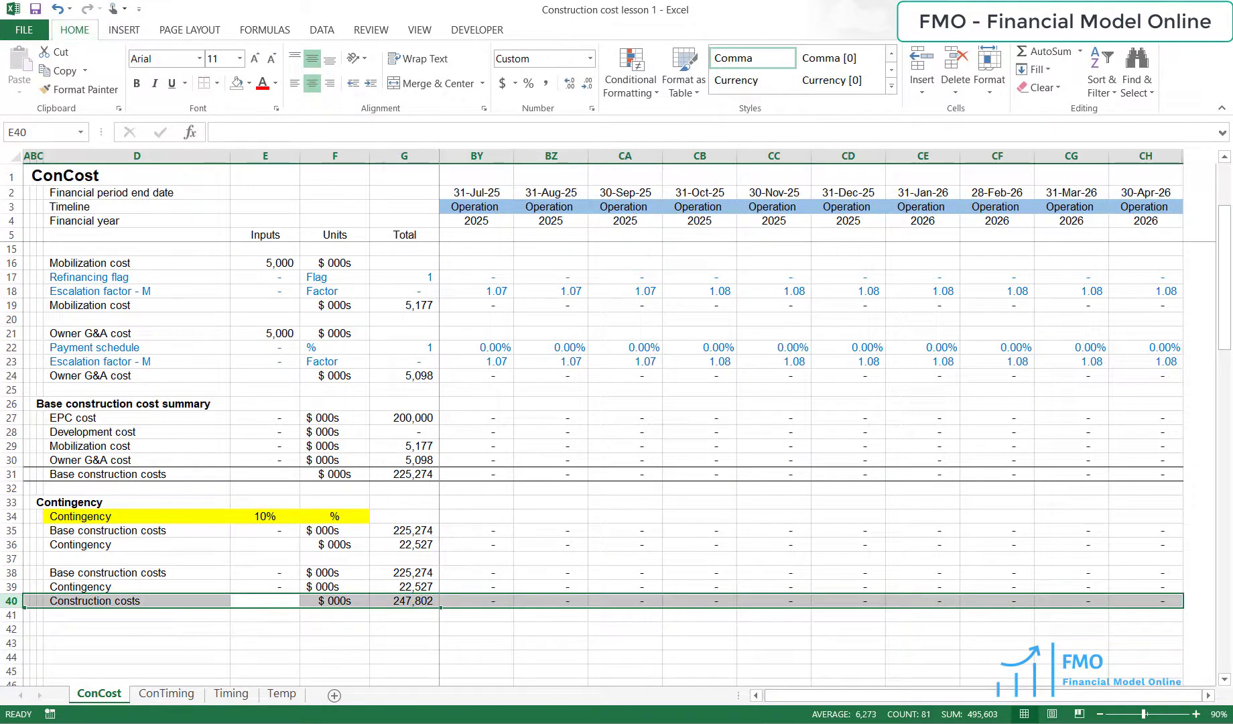
pyautogui.press('Down')
pyautogui.press('Right')
pyautogui.press('Right')
pyautogui.press('Right')
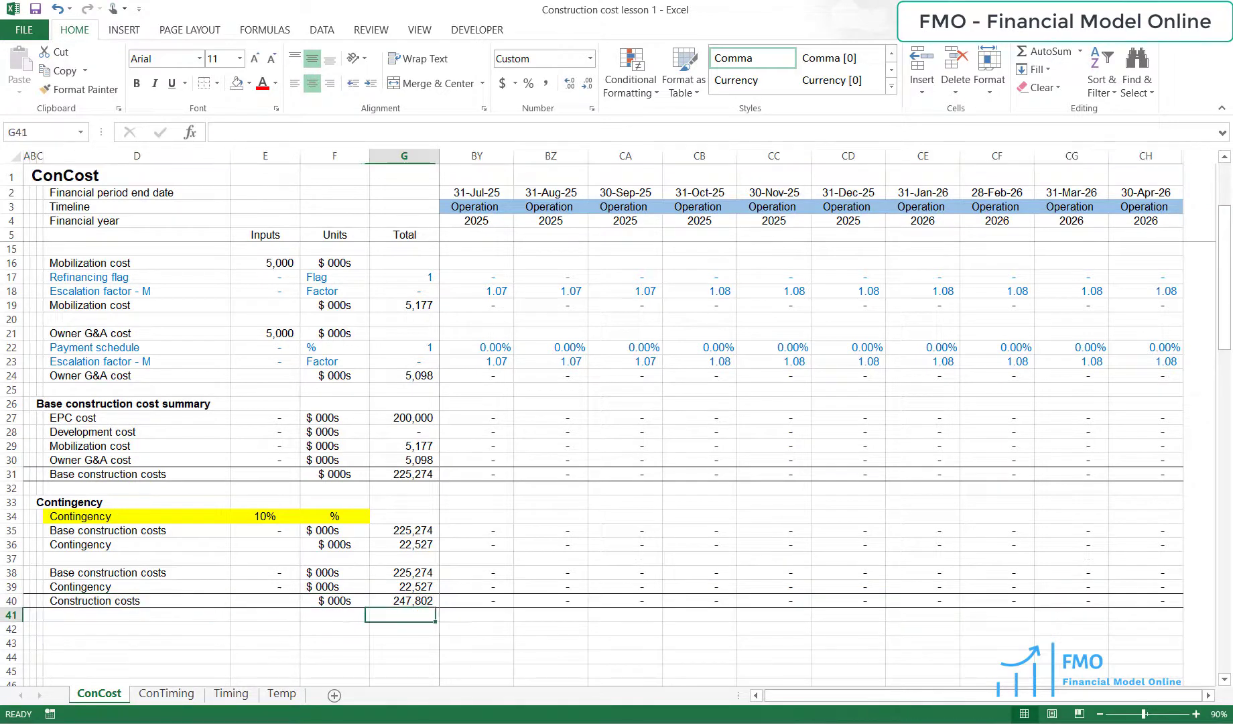
# Step: Centre-align the whole Units column F
pyautogui.press('Left')
pyautogui.press('Left')
pyautogui.press('Up')
pyautogui.press('Up')
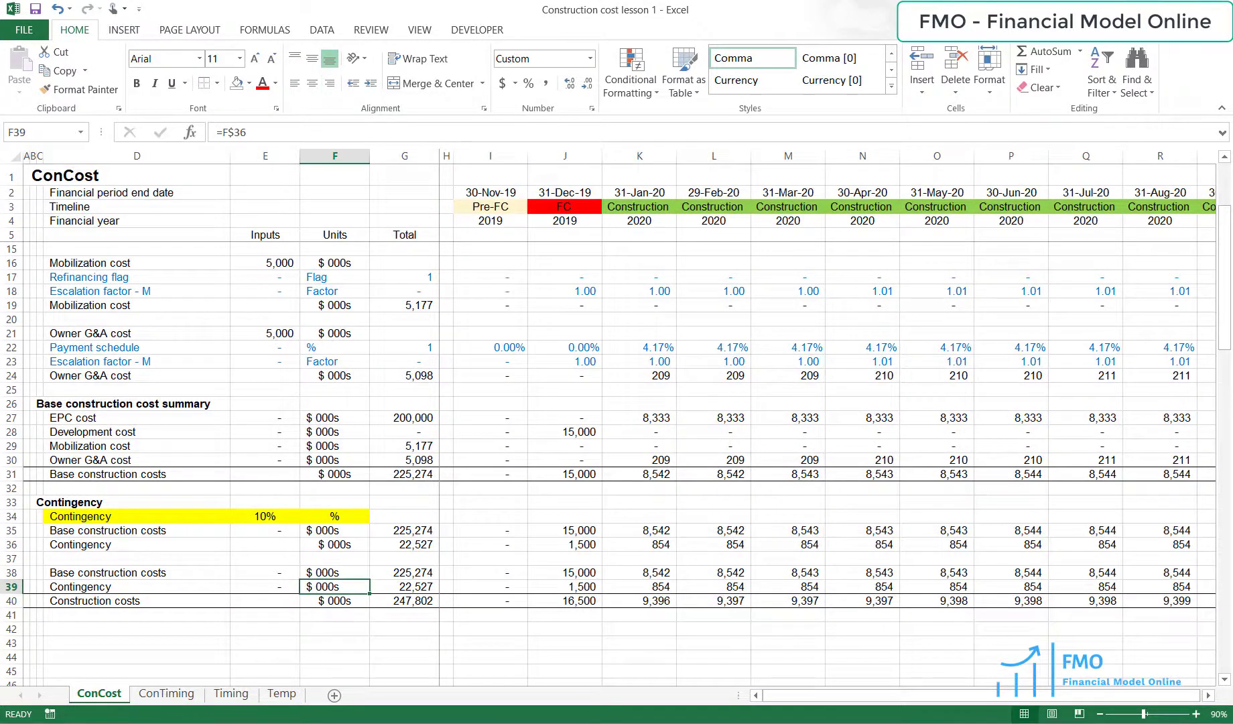
pyautogui.hotkey('ctrl', 'space')
pyautogui.hotkey('alt', 'h')
pyautogui.press('a')
pyautogui.press('c')
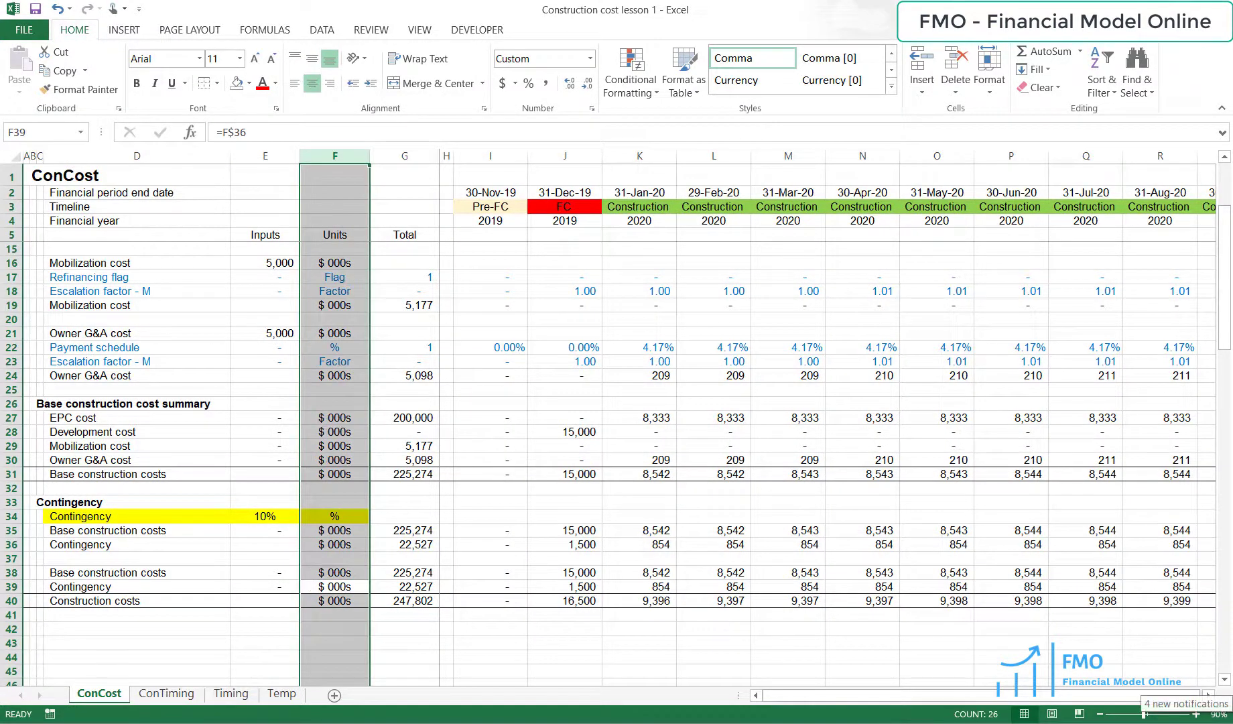
pyautogui.press('Up')
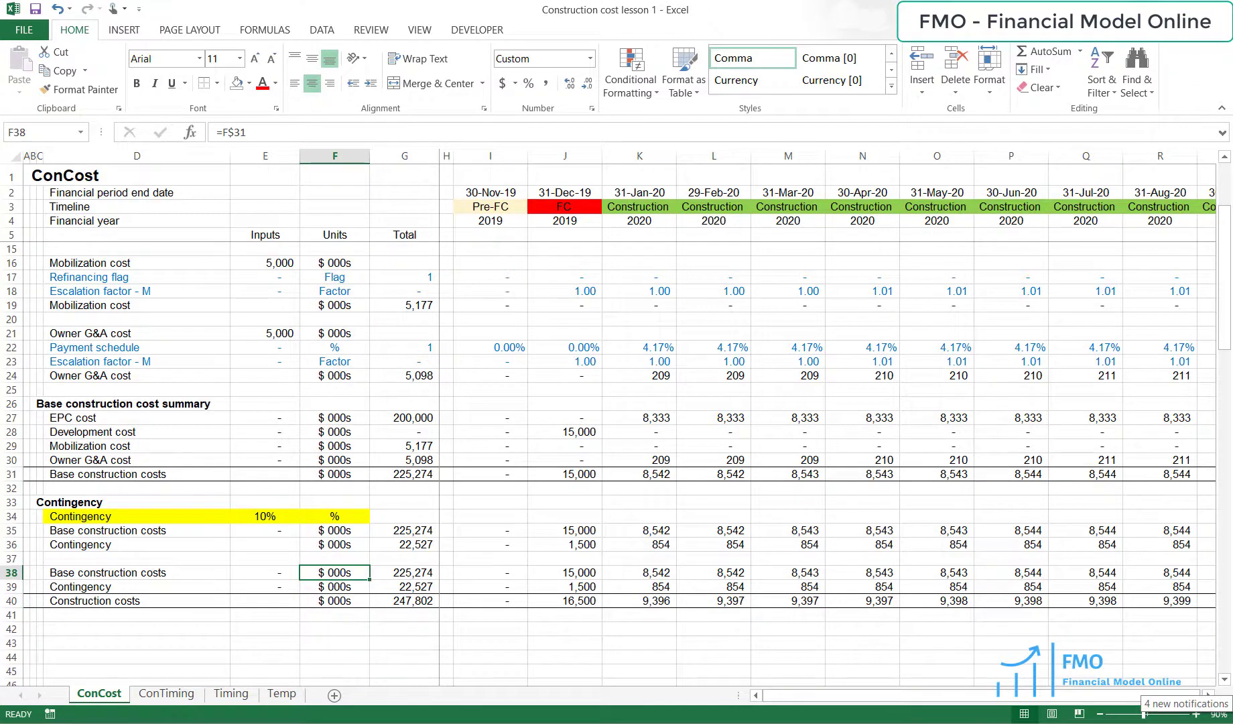
# Step: Review the Construction costs build-up in rows 38 to 40 and the sections above, up to the Base construction costs heading
pyautogui.press('Left')
pyautogui.press('Left')
pyautogui.press('Down')
pyautogui.press('Down')
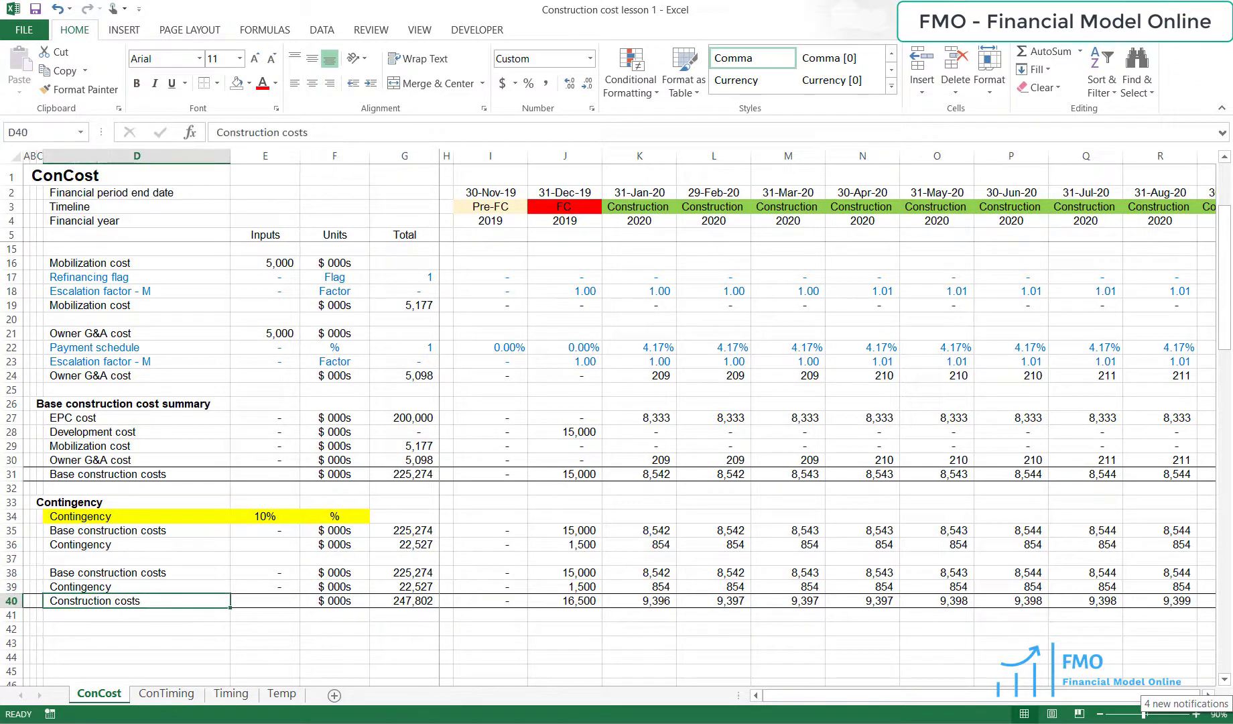
pyautogui.press('Up')
pyautogui.press('Up')
pyautogui.hotkey('shift', 'space')
pyautogui.press('Down')
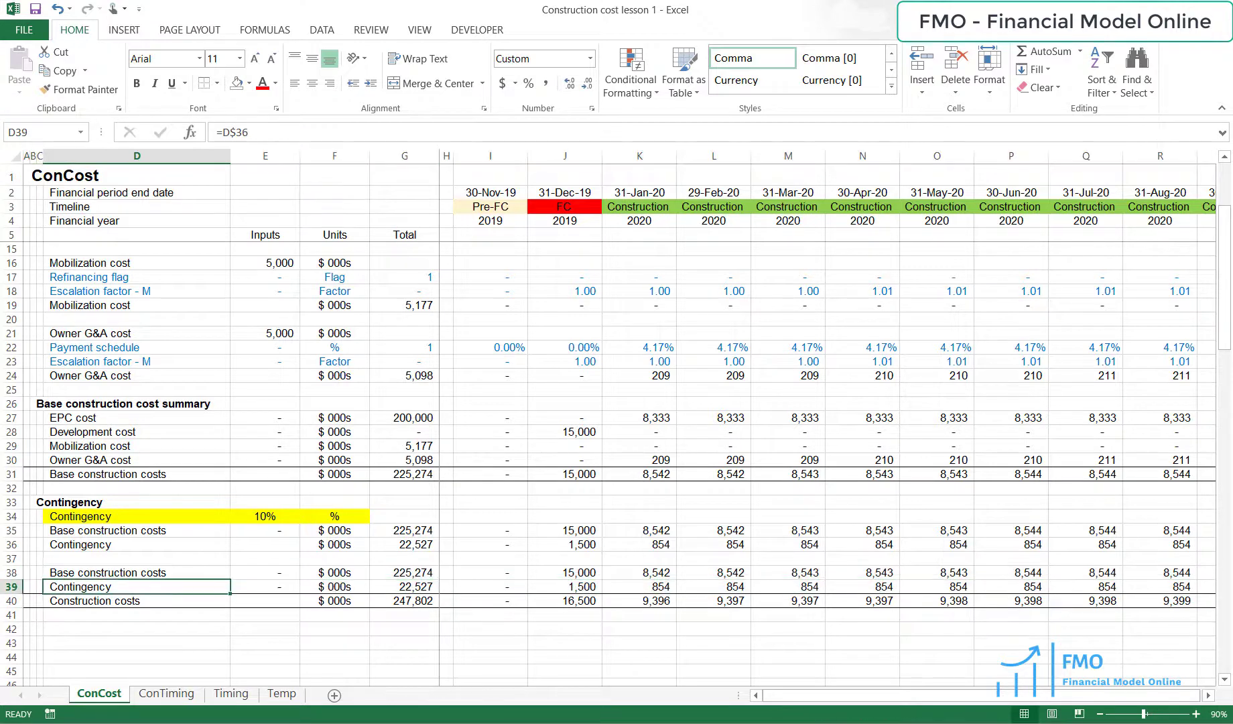
pyautogui.hotkey('shift', 'space')
pyautogui.press('Up')
pyautogui.press('Up')
pyautogui.press('Up')
pyautogui.press('Up')
pyautogui.press('Up')
pyautogui.press('Up')
pyautogui.press('Up')
pyautogui.press('Up')
pyautogui.press('Up')
pyautogui.press('Up')
pyautogui.press('Up')
pyautogui.press('Up')
pyautogui.press('Up')
pyautogui.press('Up')
pyautogui.press('Up')
pyautogui.press('Up')
pyautogui.press('Up')
pyautogui.press('Up')
pyautogui.press('Up')
pyautogui.press('Up')
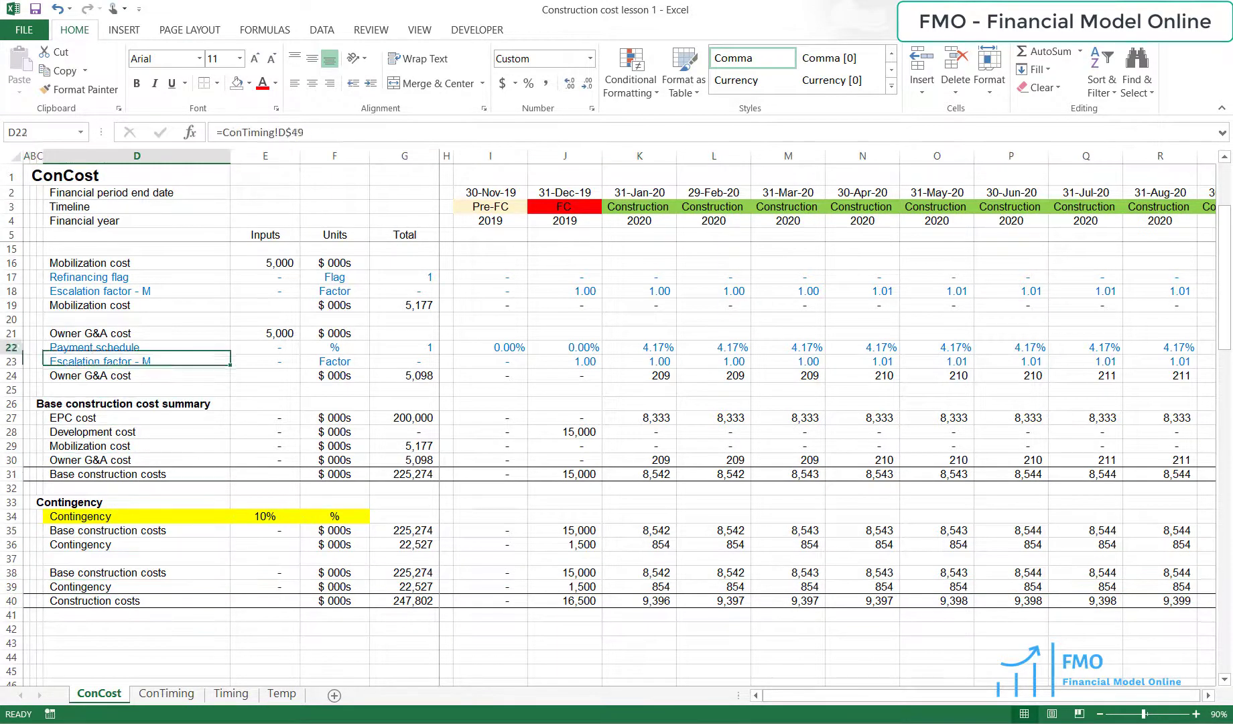
pyautogui.press('Down')
pyautogui.press('Down')
pyautogui.press('Down')
pyautogui.press('Down')
pyautogui.press('Down')
pyautogui.press('Down')
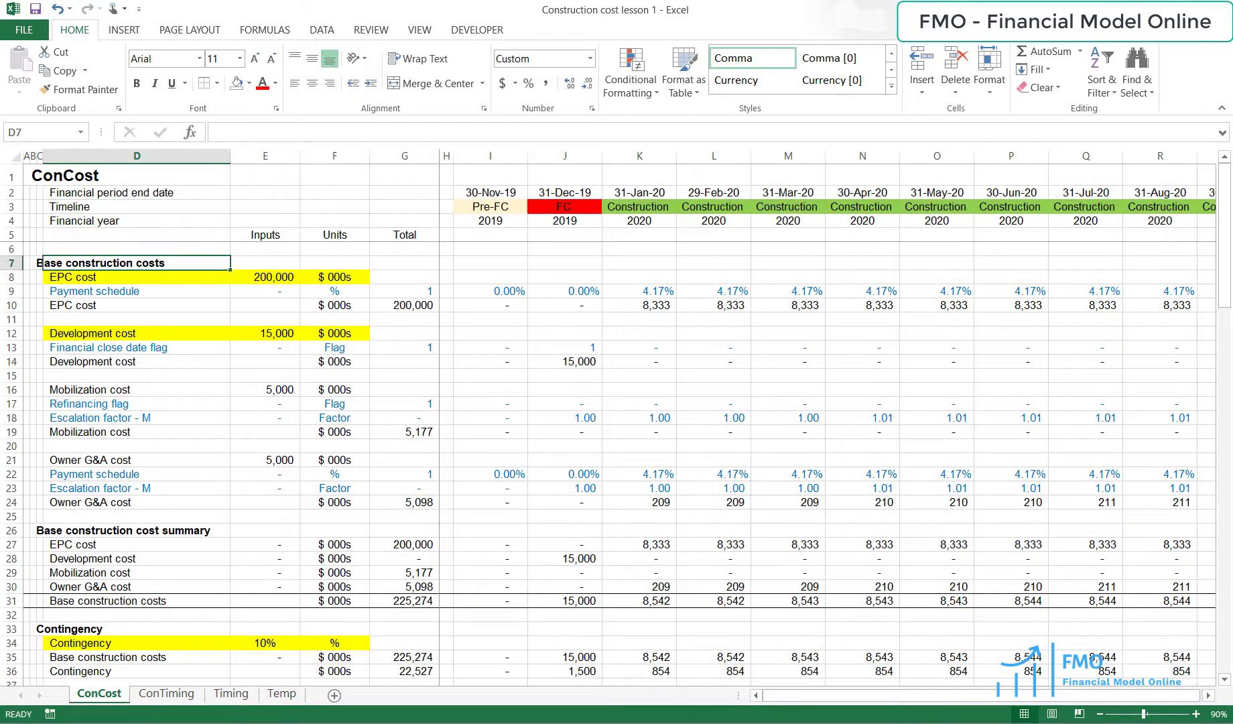